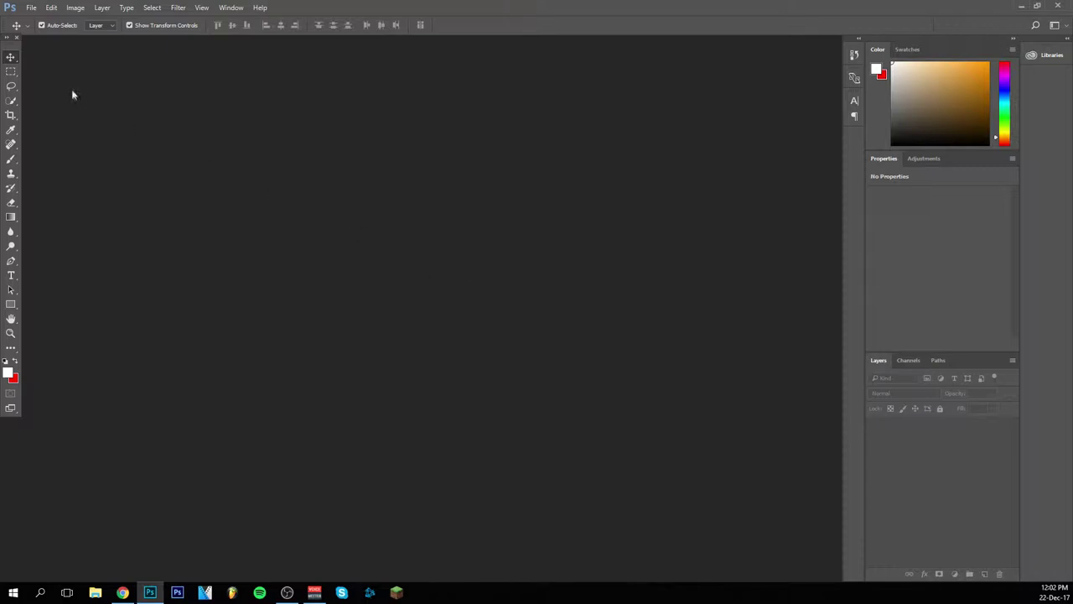
- Create a new 1920 × 1080 pixel document at 300 pixels/inch in 8-bit RGB with a white background
click(37, 17)
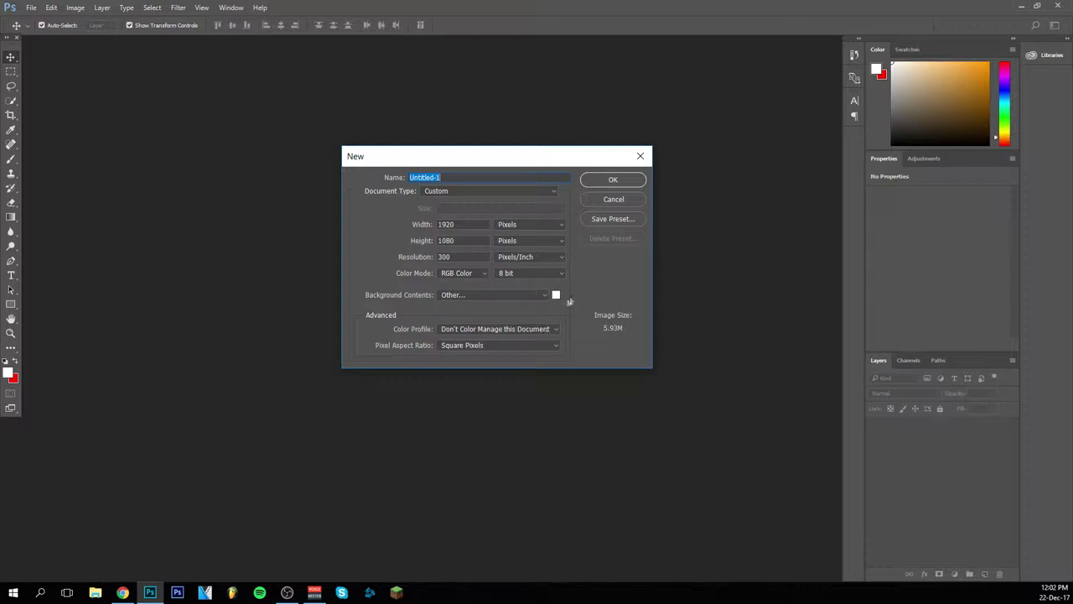
click(613, 180)
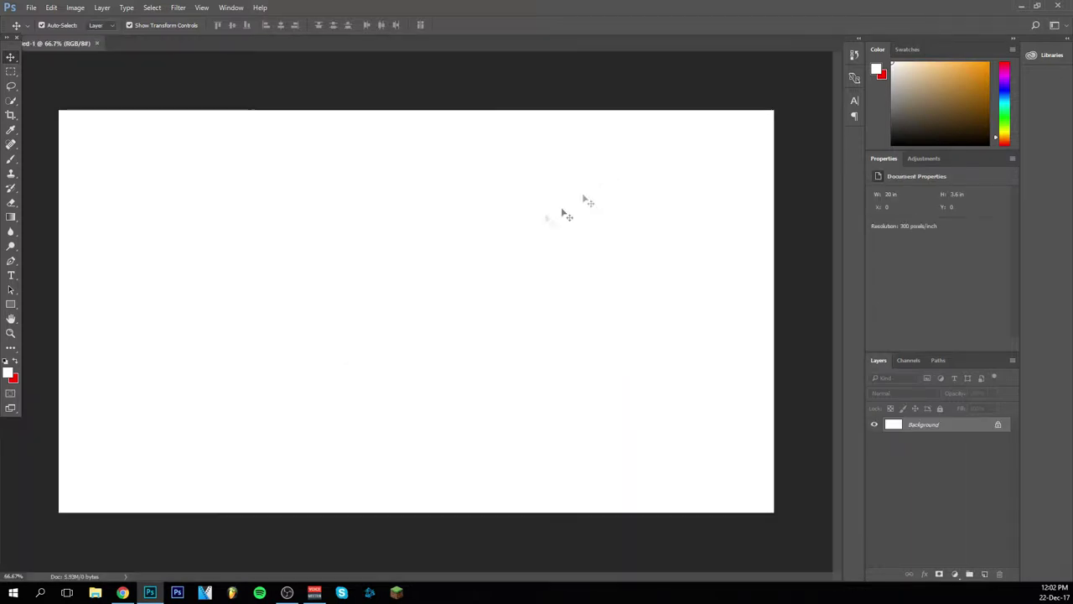
click(10, 334)
right_click(287, 307)
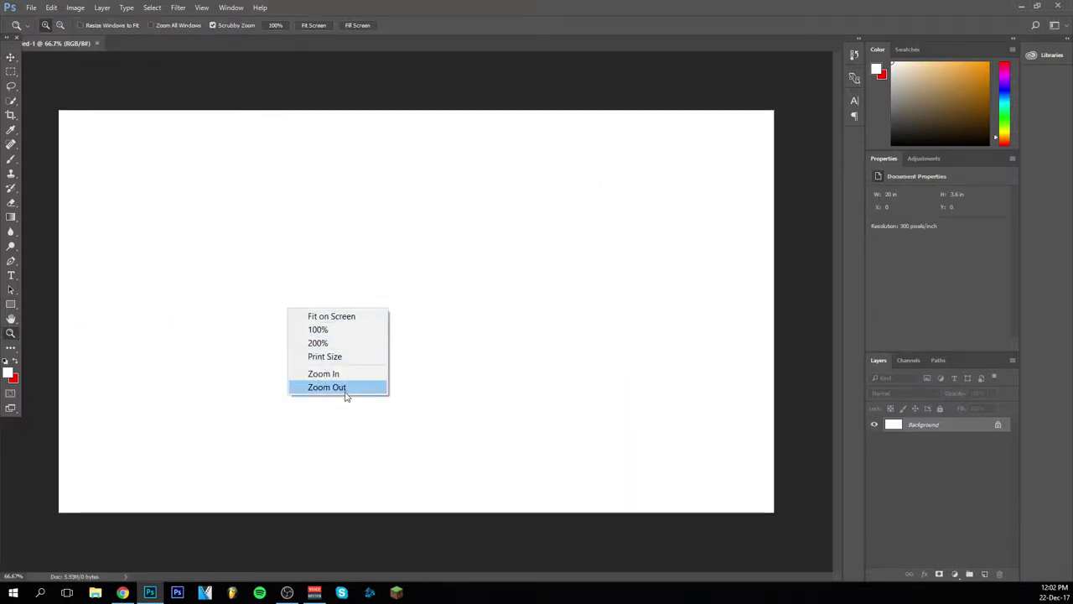
click(348, 393)
- Convert the locked Background into a regular, editable layer with the default name
click(11, 57)
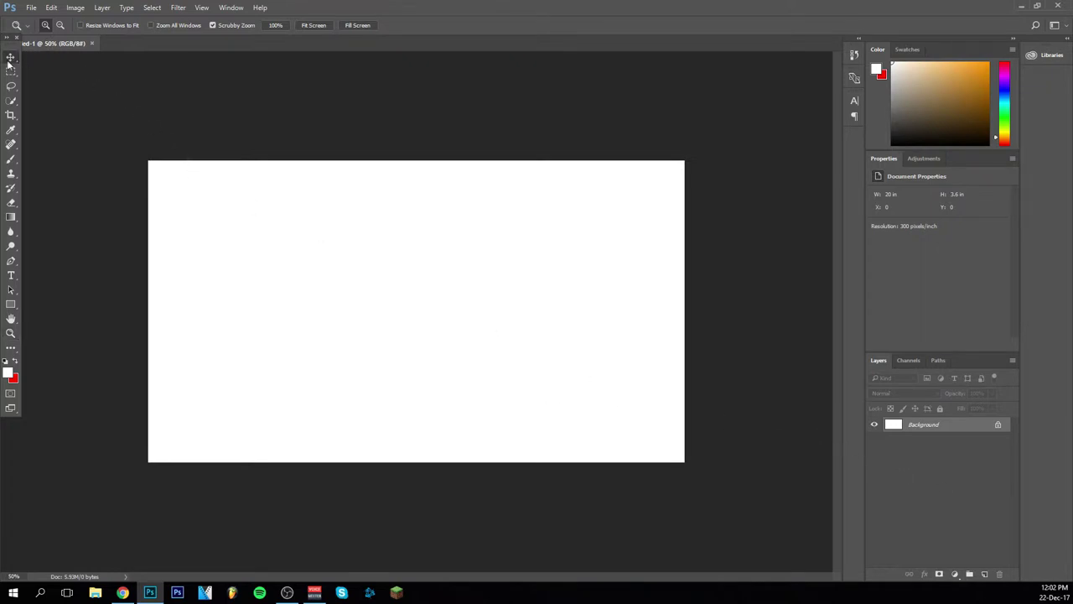
double_click(967, 426)
click(821, 197)
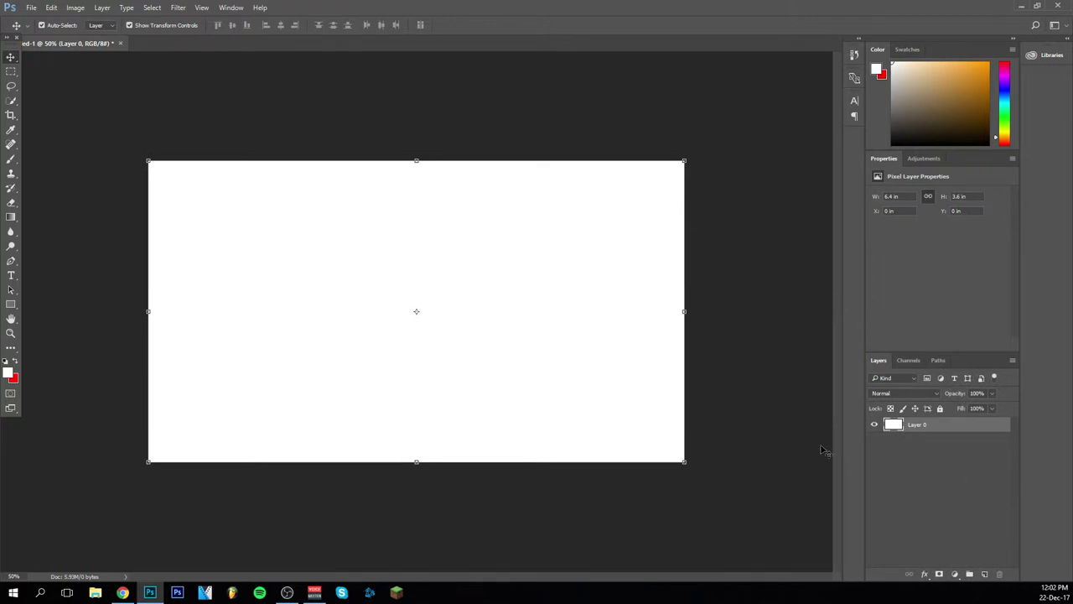
- Apply a Color Overlay layer style to the white layer in bright red, with Normal blend mode and 100% opacity
double_click(935, 430)
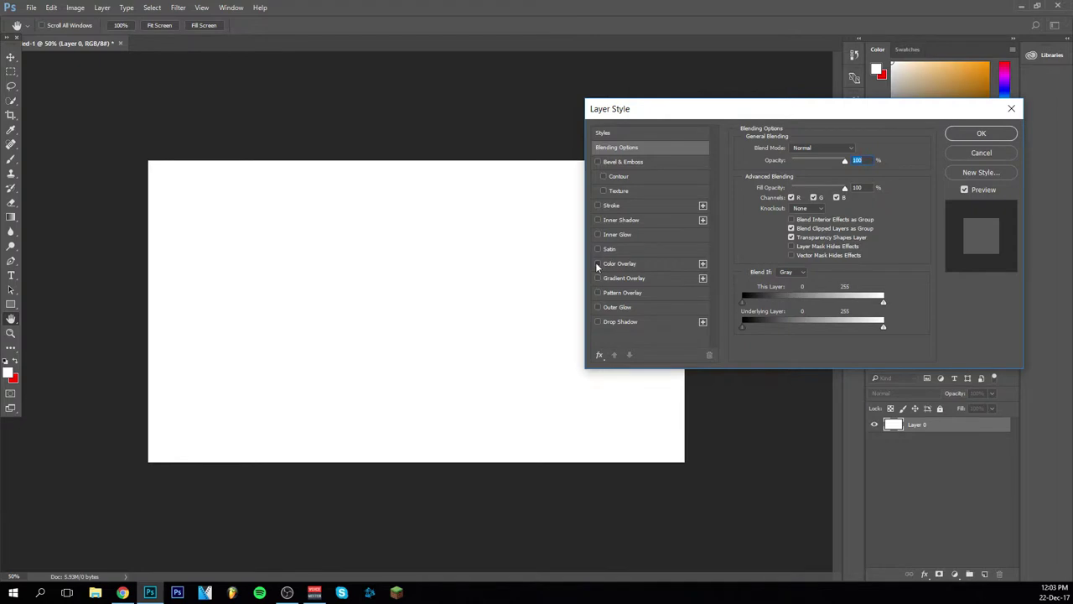
click(597, 264)
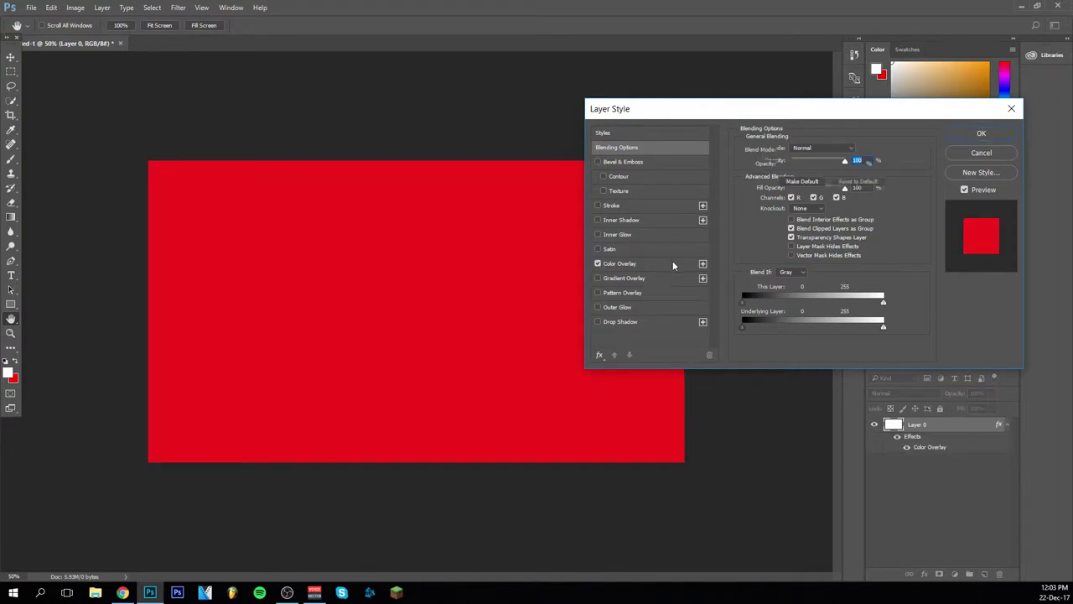
click(673, 263)
click(856, 149)
drag(737, 222, 771, 187)
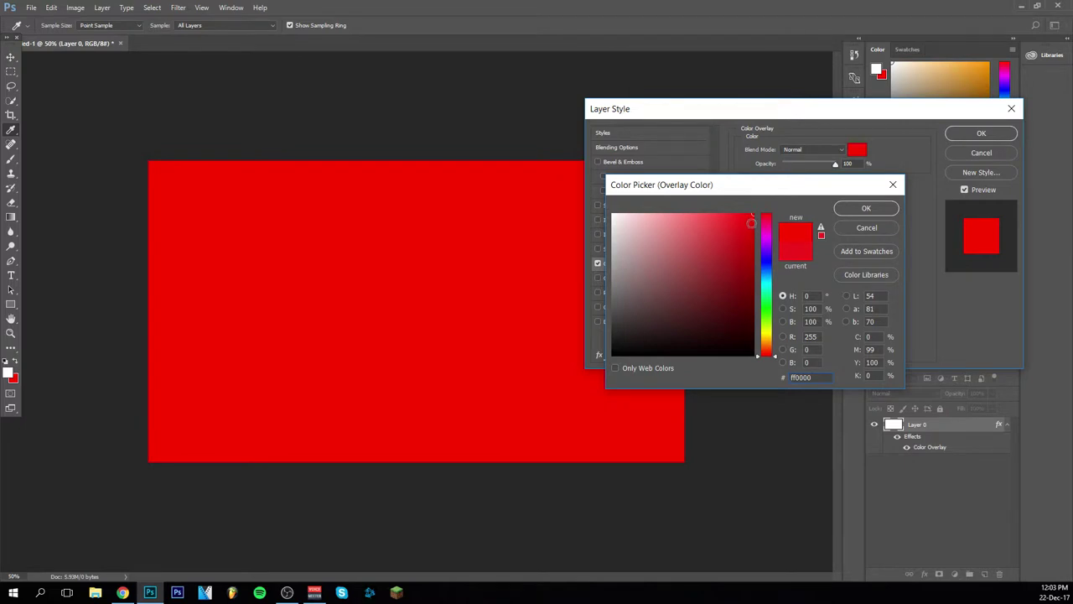
drag(751, 217, 740, 221)
click(865, 209)
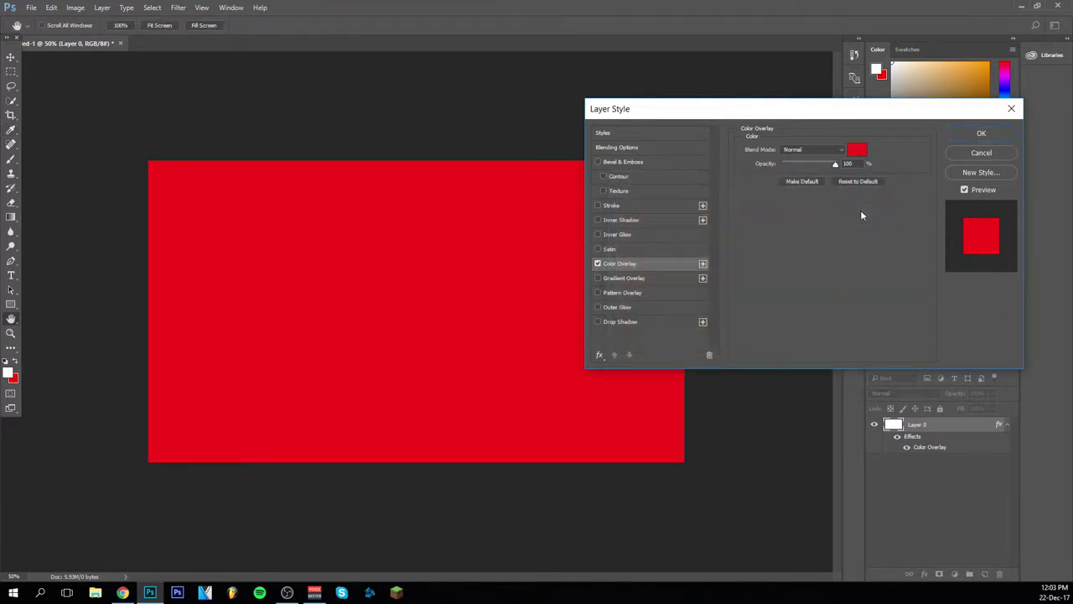
click(981, 134)
key(v)
click(302, 99)
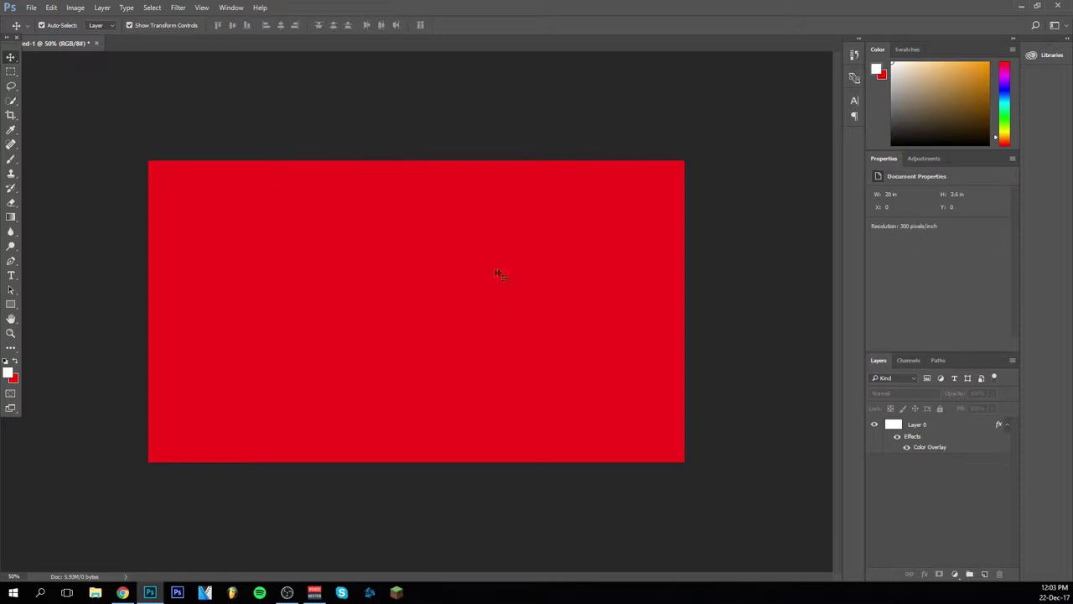
- Place the ok-guy image into the document as a linked file
click(31, 7)
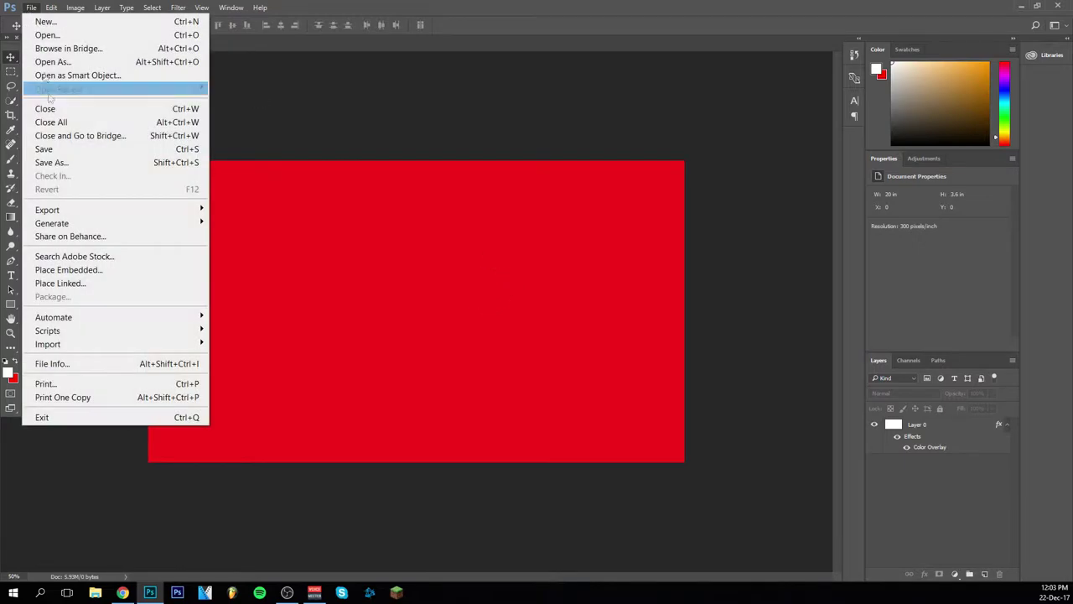
click(72, 283)
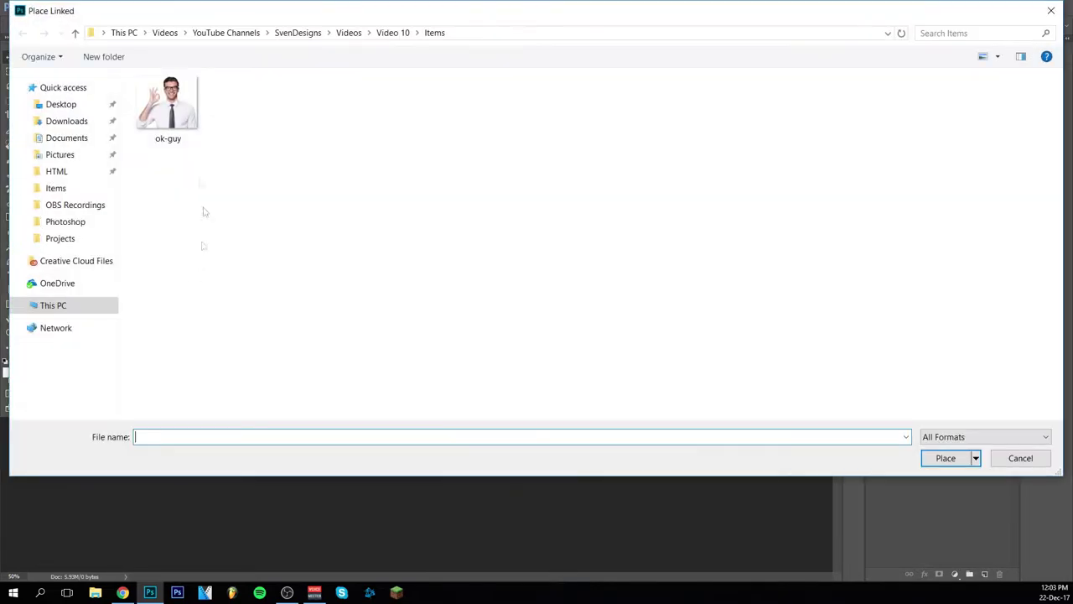
click(180, 135)
double_click(179, 134)
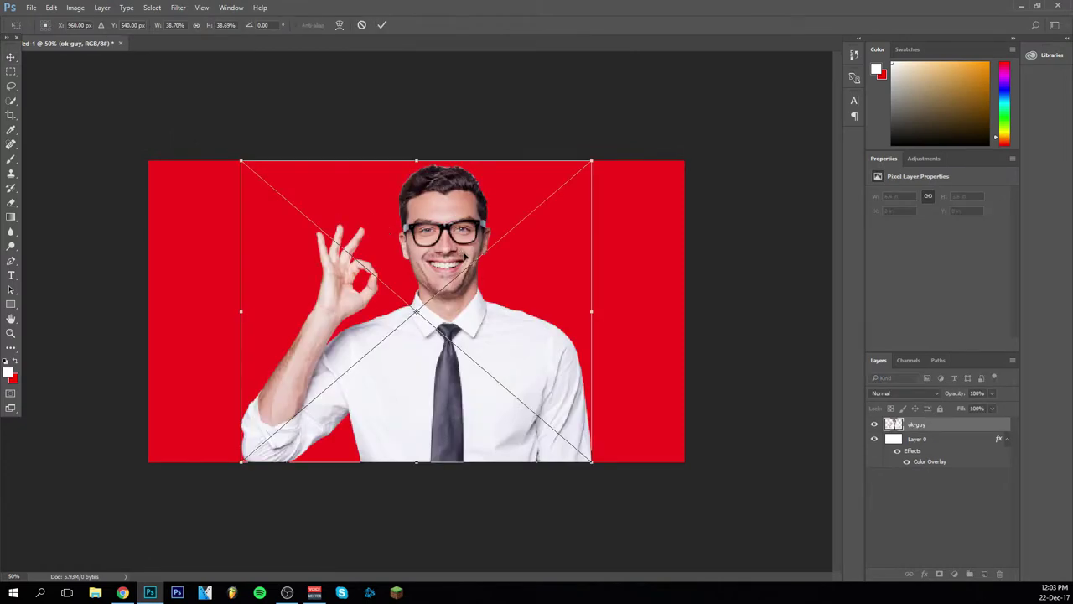
- Scale the placed man proportionally to about 37.45% and position him close to the canvas's left edge, nudging him into place
drag(454, 248, 367, 248)
click(196, 25)
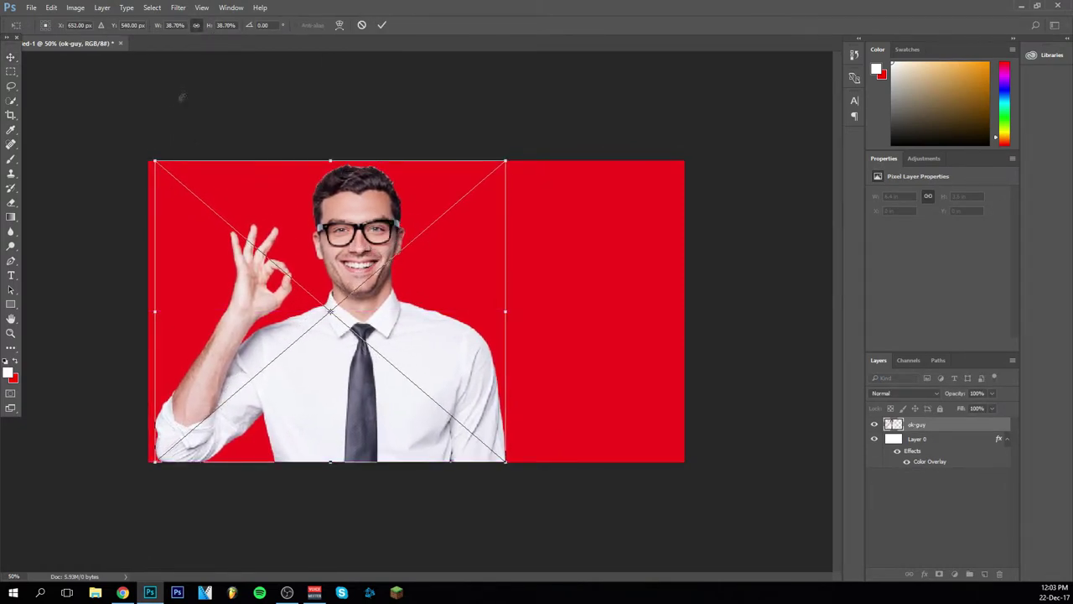
mouse_move(154, 160)
mouse_down()
mouse_move(173, 174)
mouse_move(161, 169)
mouse_up()
drag(350, 237, 341, 237)
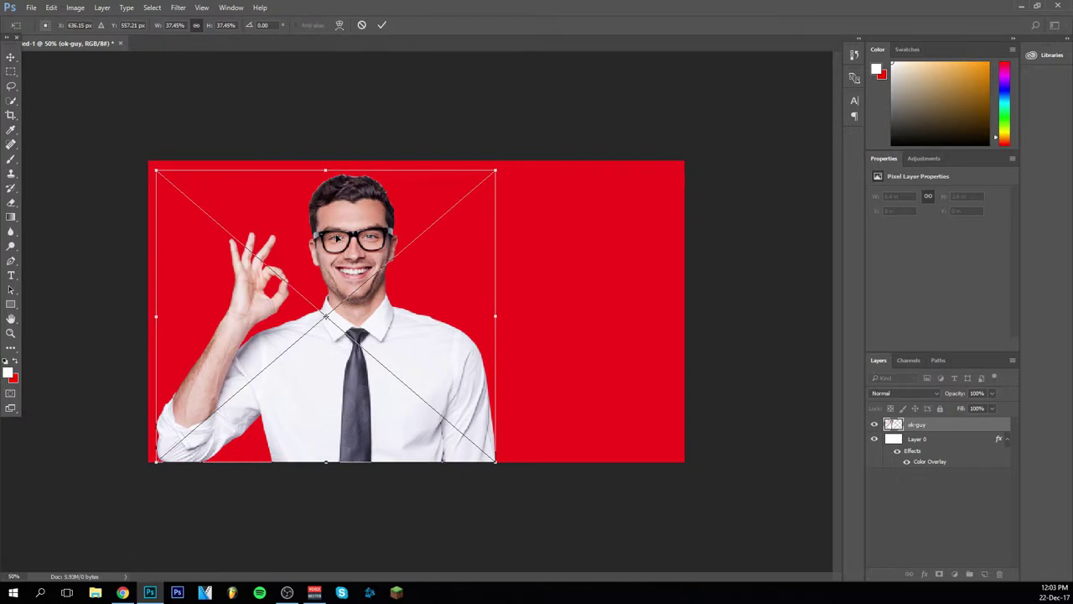
click(380, 25)
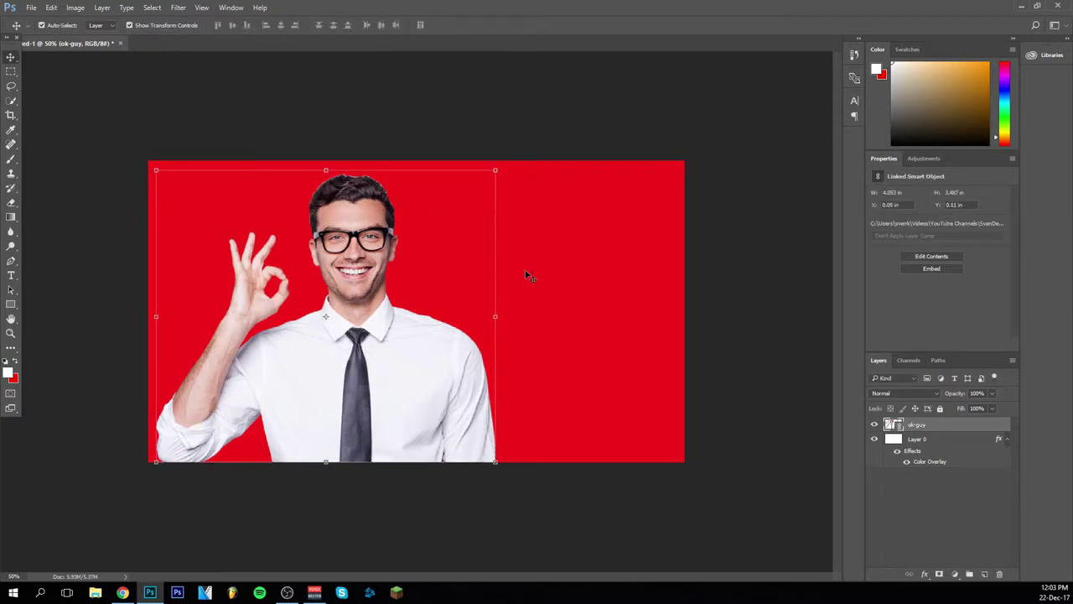
key(Left)
key(Left)
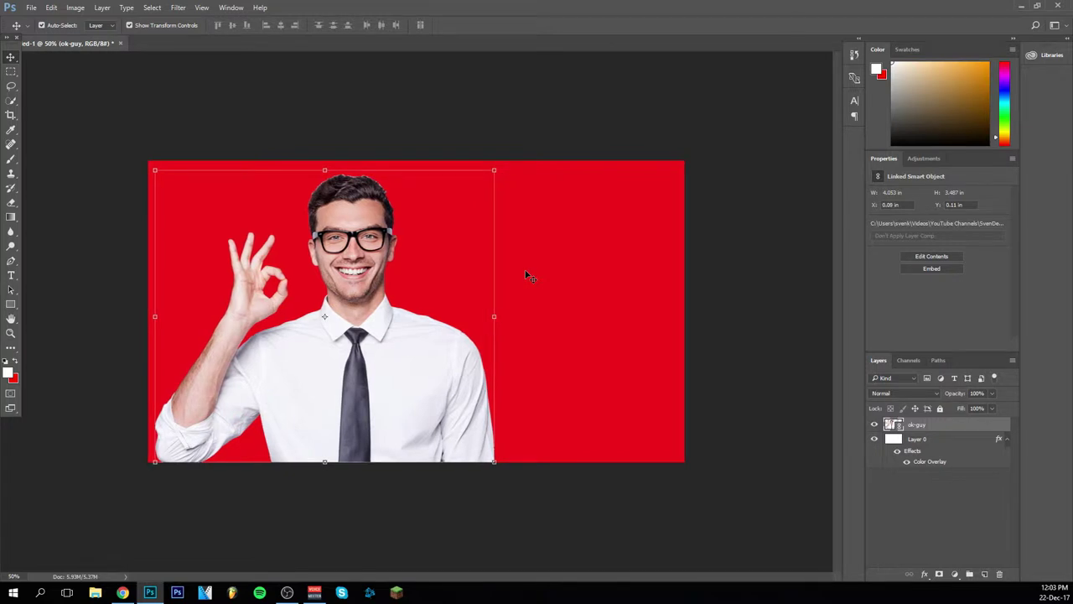
key(Right)
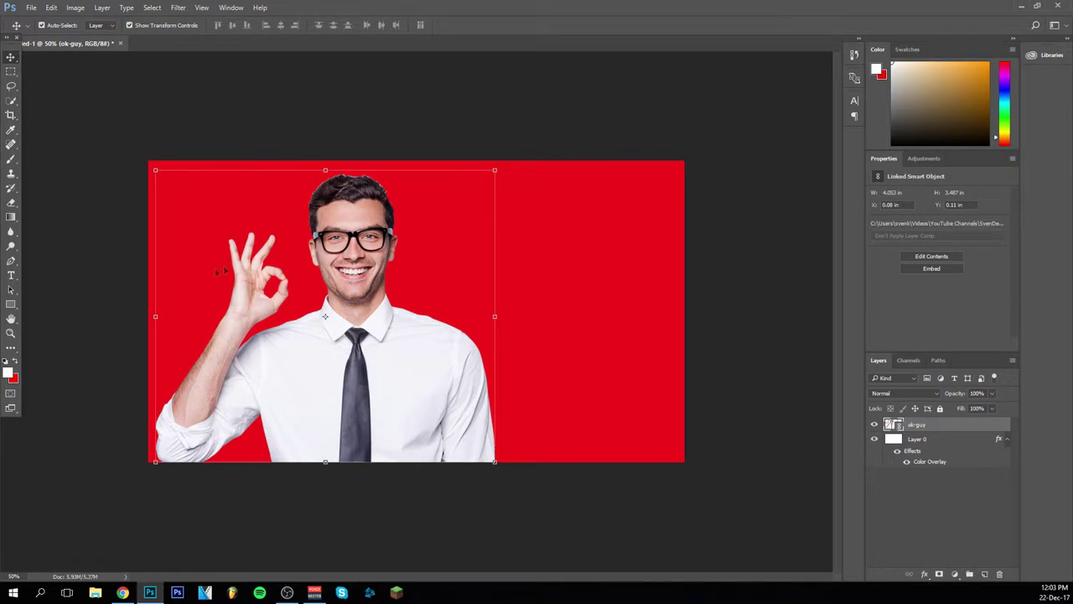
- Set the Eraser to a soft round 95 px brush with 0% hardness for cleaning up the man's hair
click(10, 334)
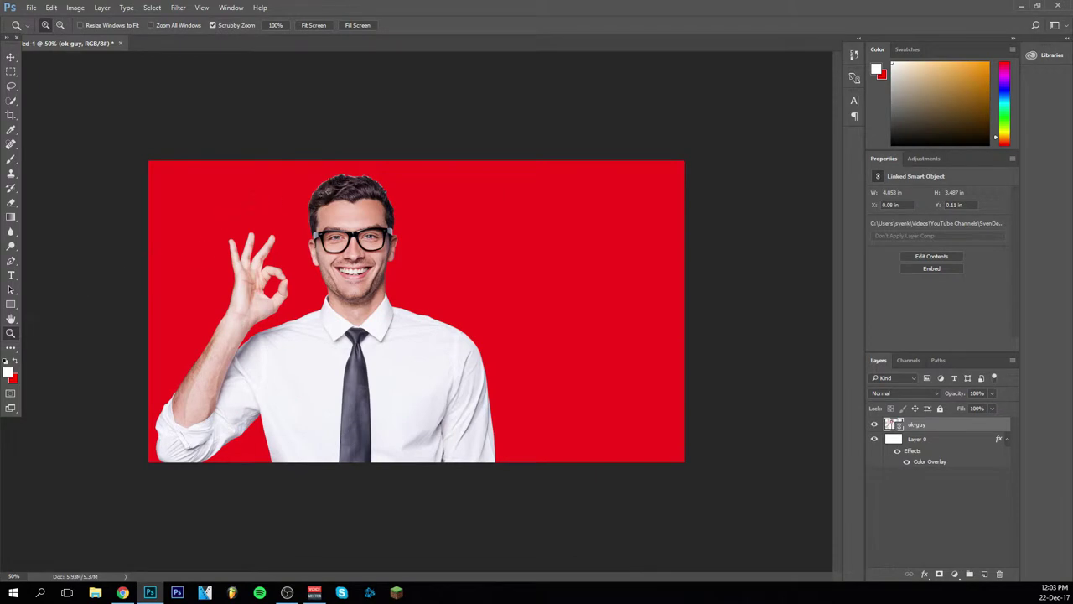
click(339, 183)
click(338, 116)
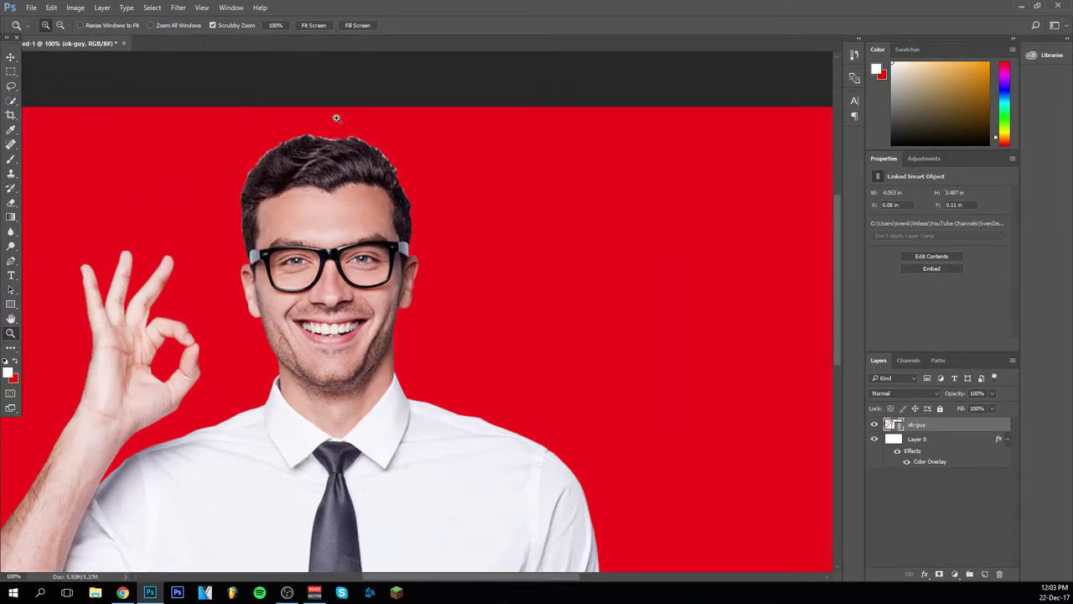
click(337, 118)
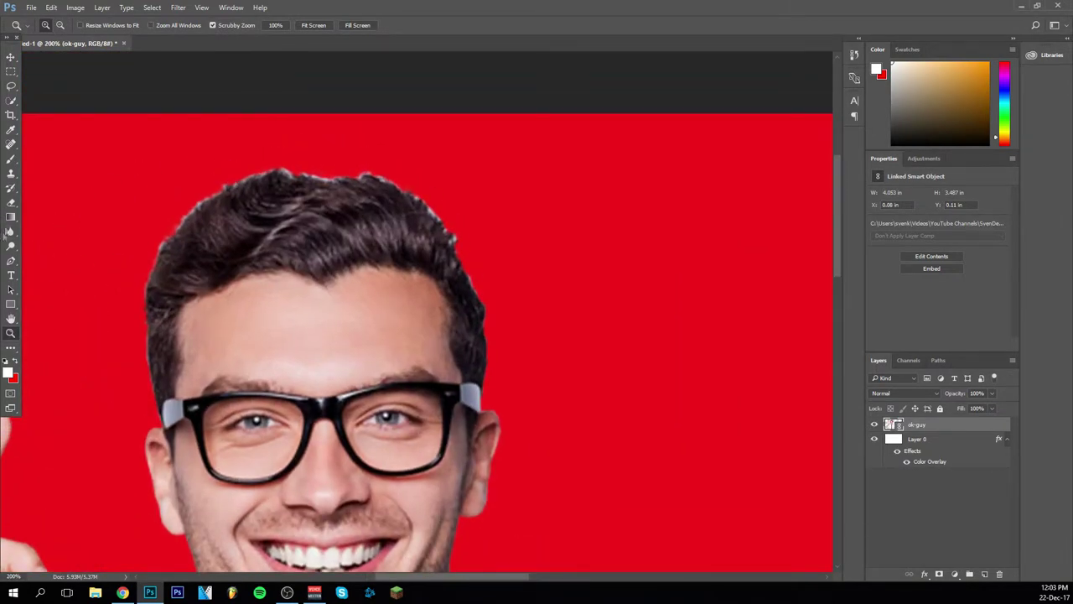
click(11, 203)
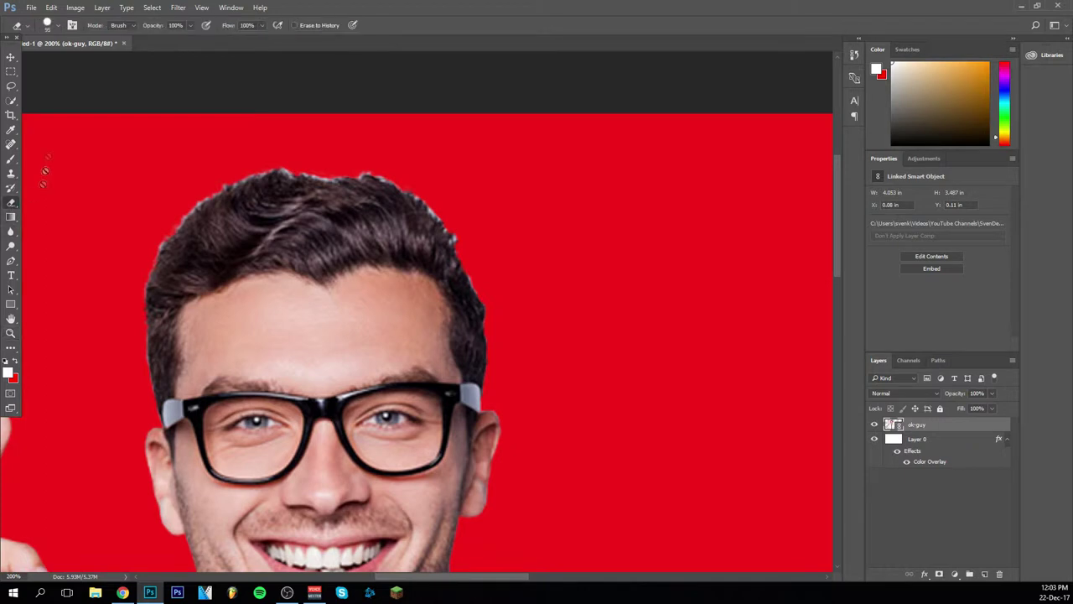
click(49, 26)
click(23, 133)
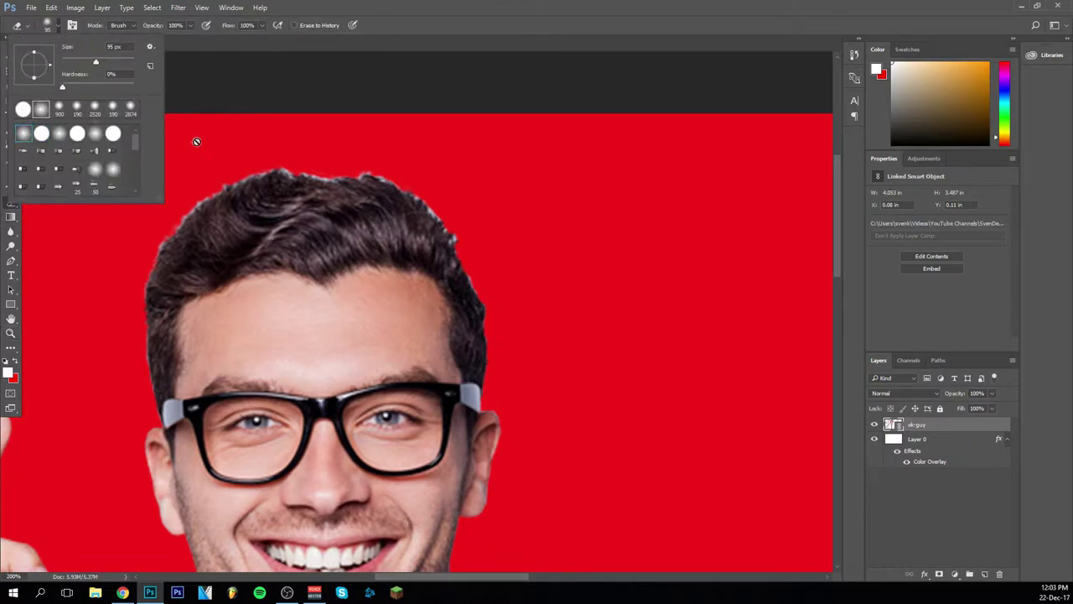
click(41, 133)
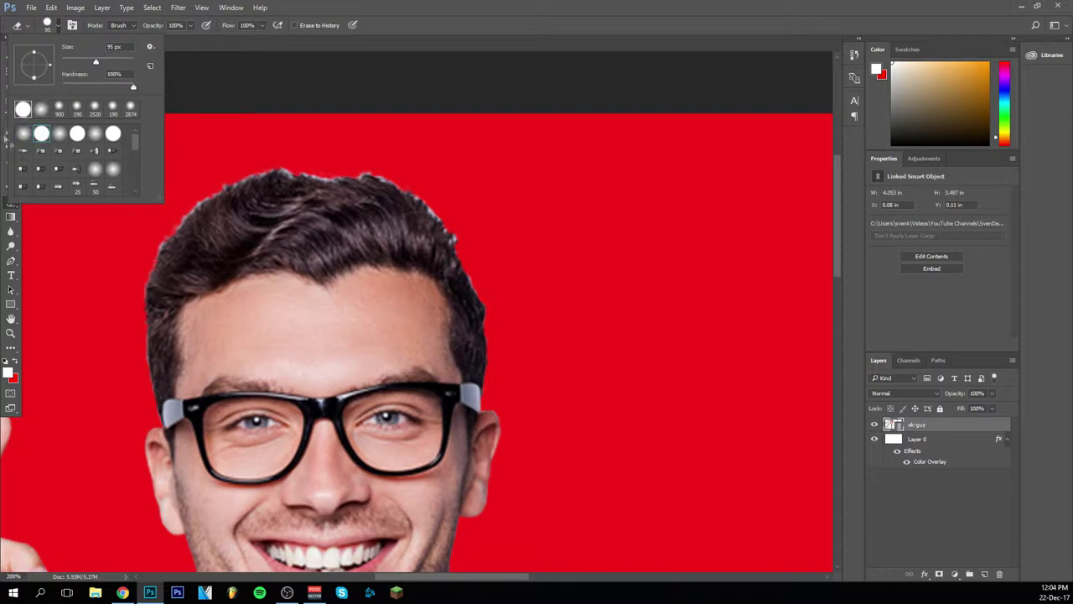
click(23, 134)
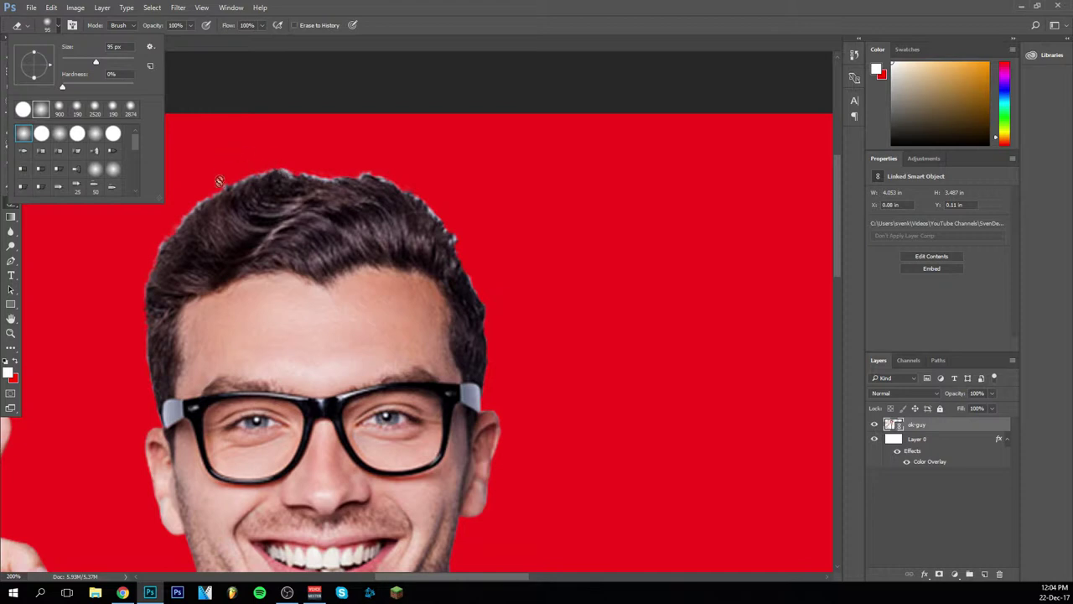
- Rasterize the ok-guy smart object so that it can be erased
click(201, 118)
click(200, 118)
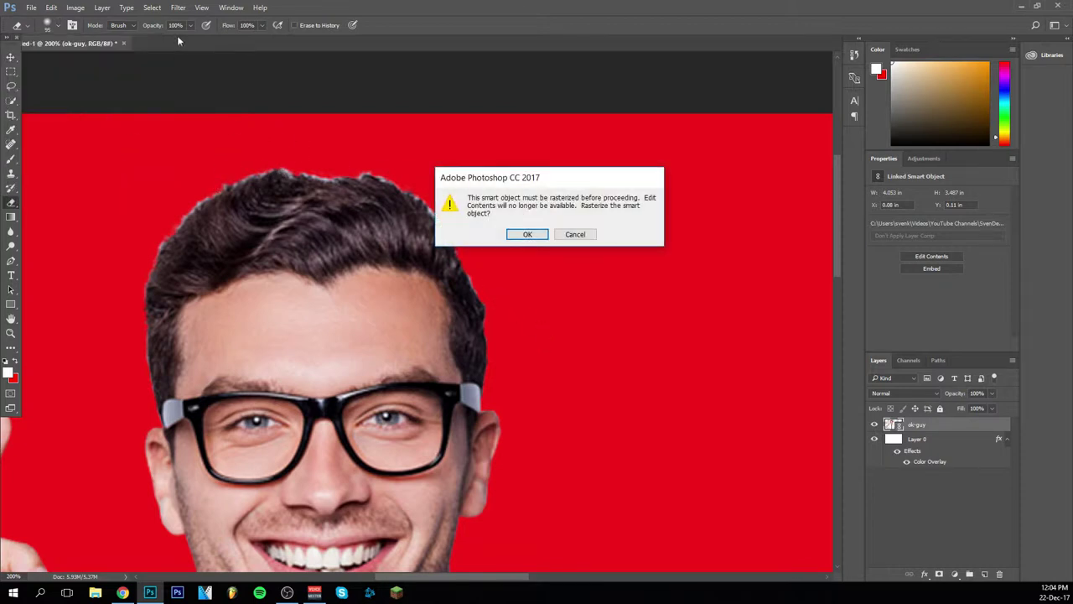
click(527, 234)
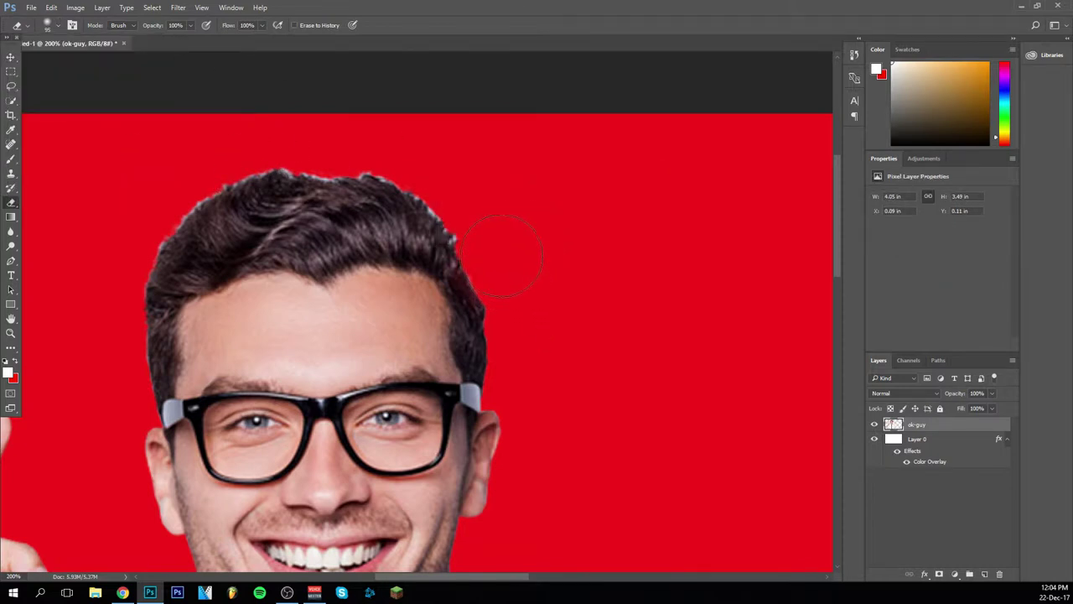
- Try erasing the light fringe along the hair's right edge with a soft 40 px eraser at 100% opacity
right_click(509, 257)
drag(590, 225, 581, 222)
click(492, 212)
mouse_move(464, 233)
mouse_down()
mouse_move(435, 213)
mouse_move(429, 190)
mouse_up()
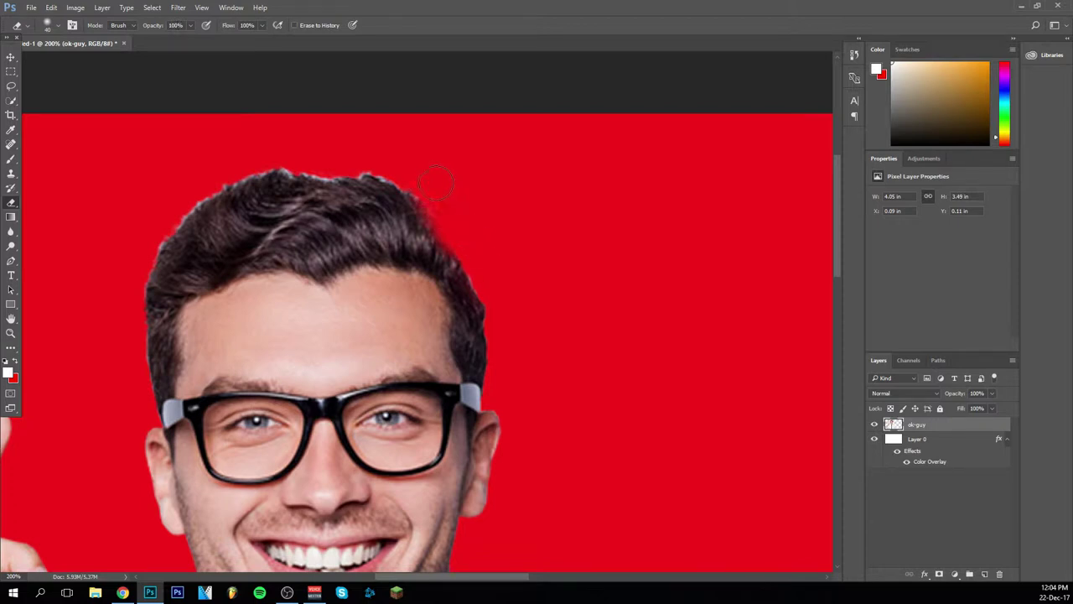
drag(452, 250, 436, 187)
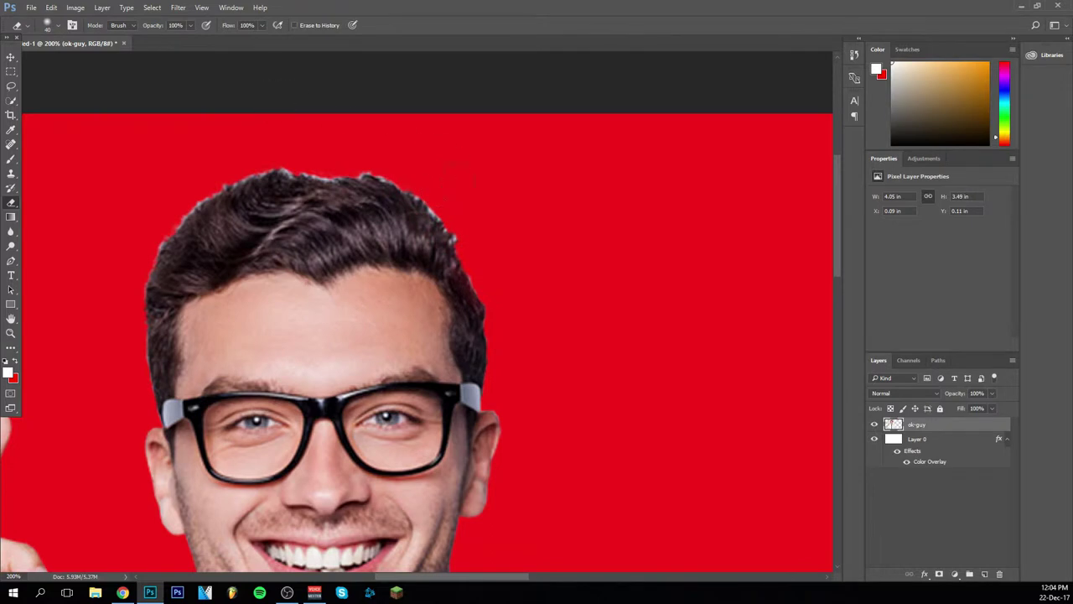
- Set the Eraser's opacity to 80% and its brush size to 25 px
right_click(461, 188)
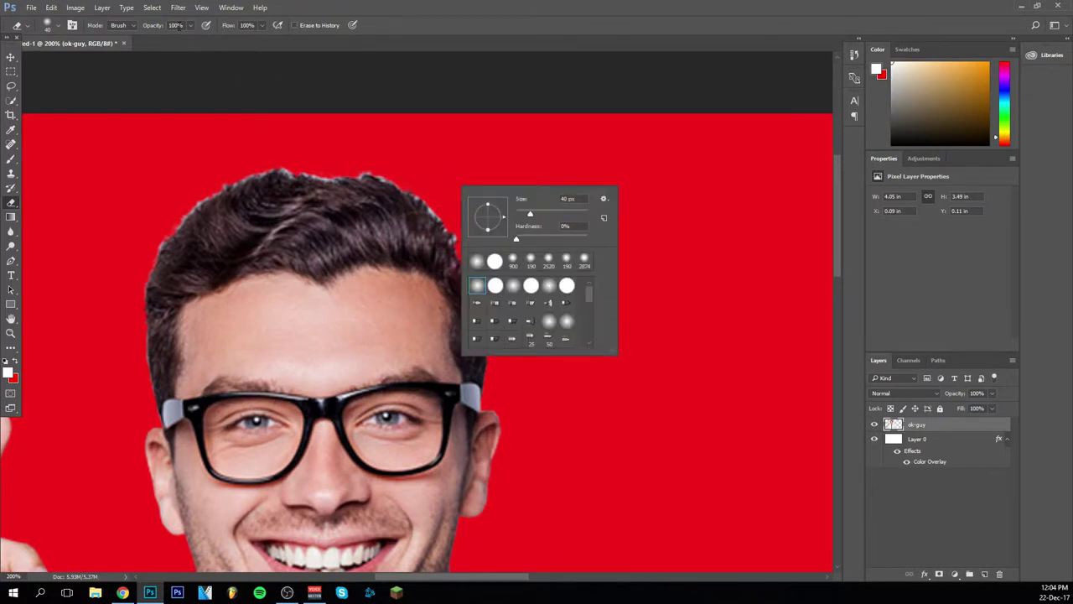
key(Escape)
text(8)
key(Return)
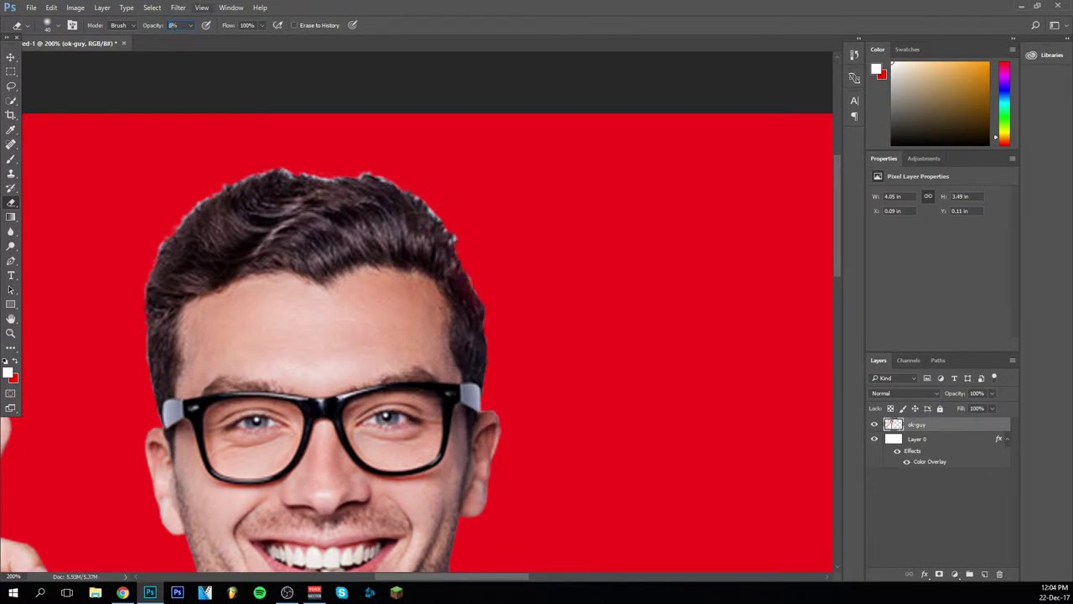
right_click(507, 211)
drag(575, 240, 567, 243)
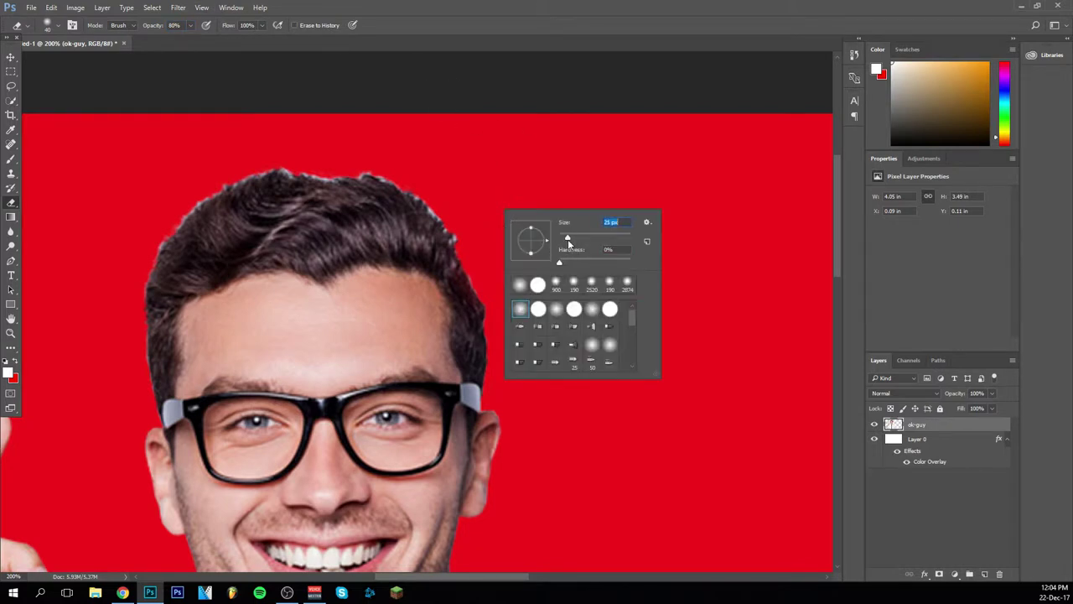
key(Escape)
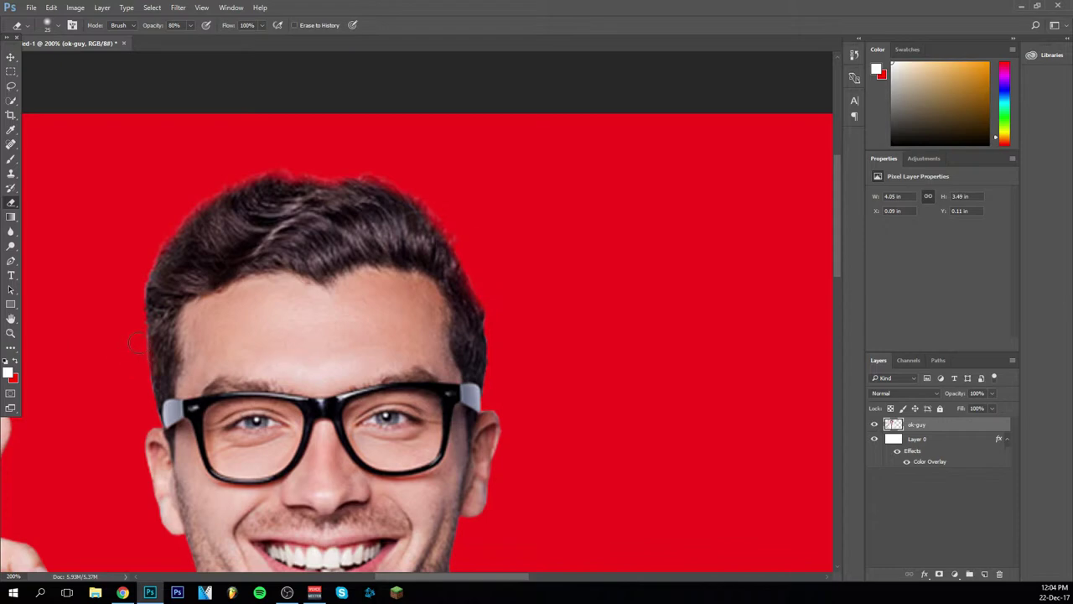
- Zoom out to 66.67% to check the man's cutout within the whole composition
click(10, 333)
right_click(320, 308)
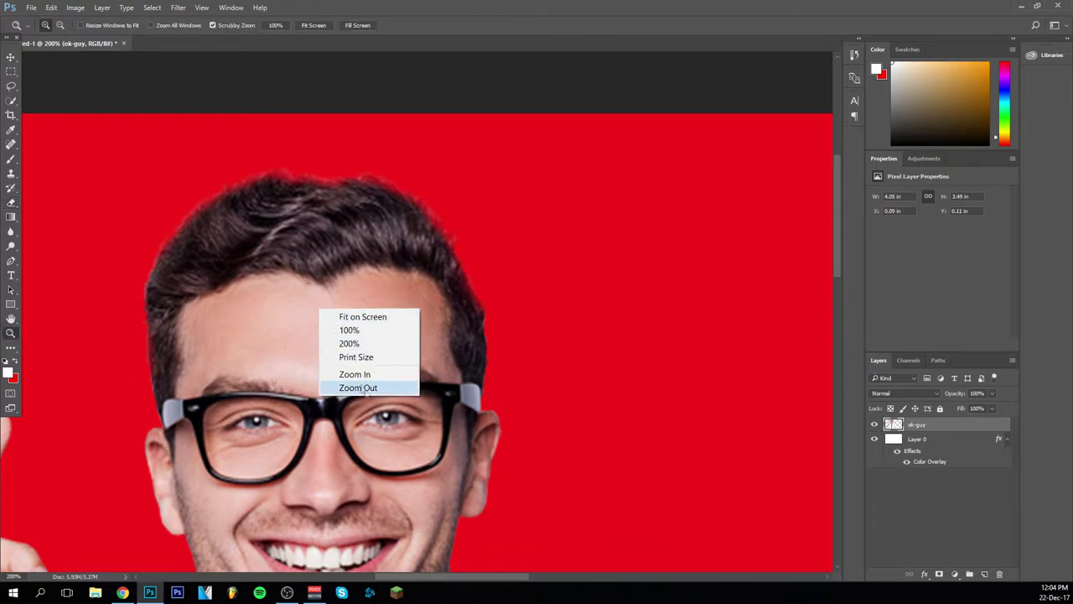
click(369, 387)
right_click(363, 374)
click(399, 445)
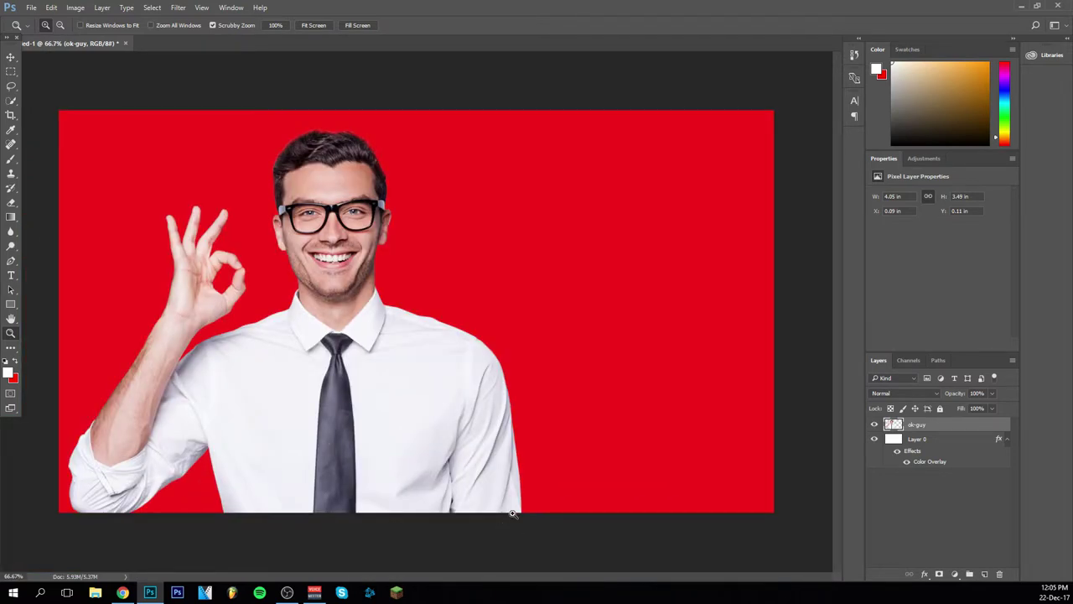
- Nudge the man cutout slightly down and add a Stroke effect to the ok-guy layer
click(11, 57)
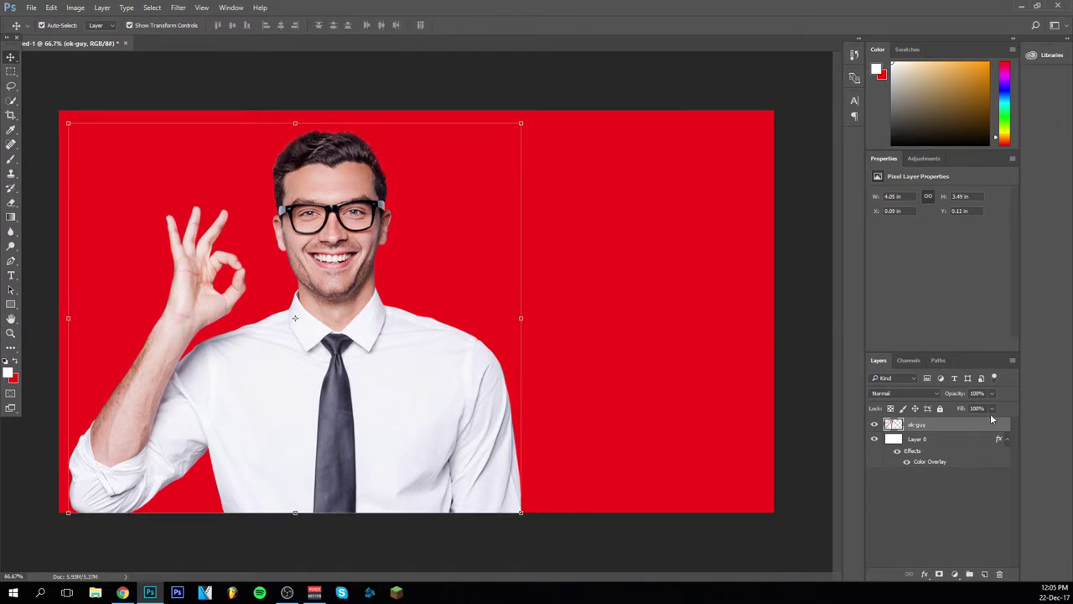
key(Down)
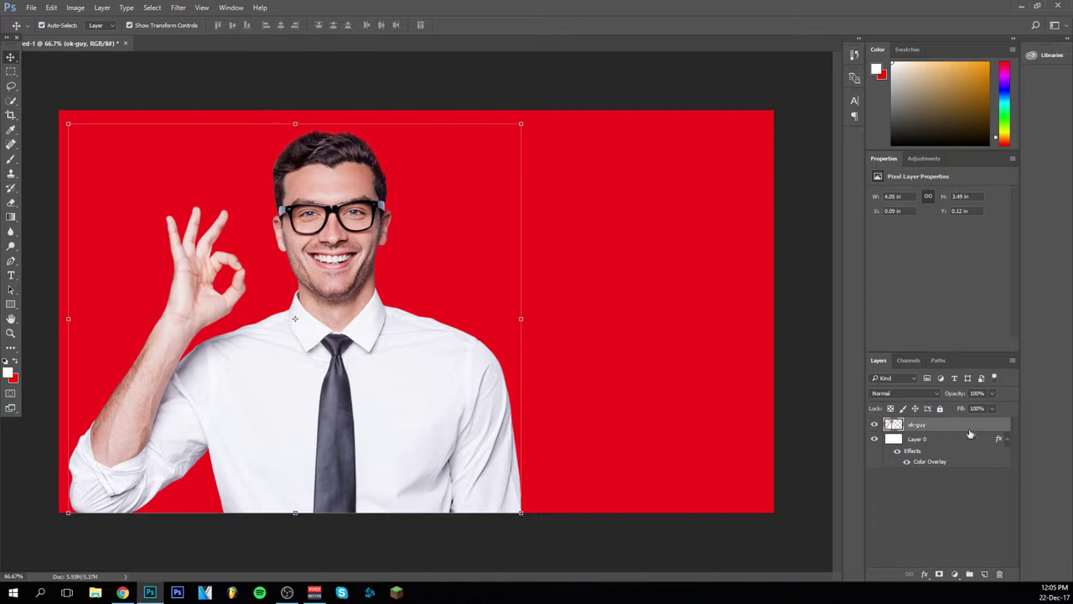
double_click(966, 429)
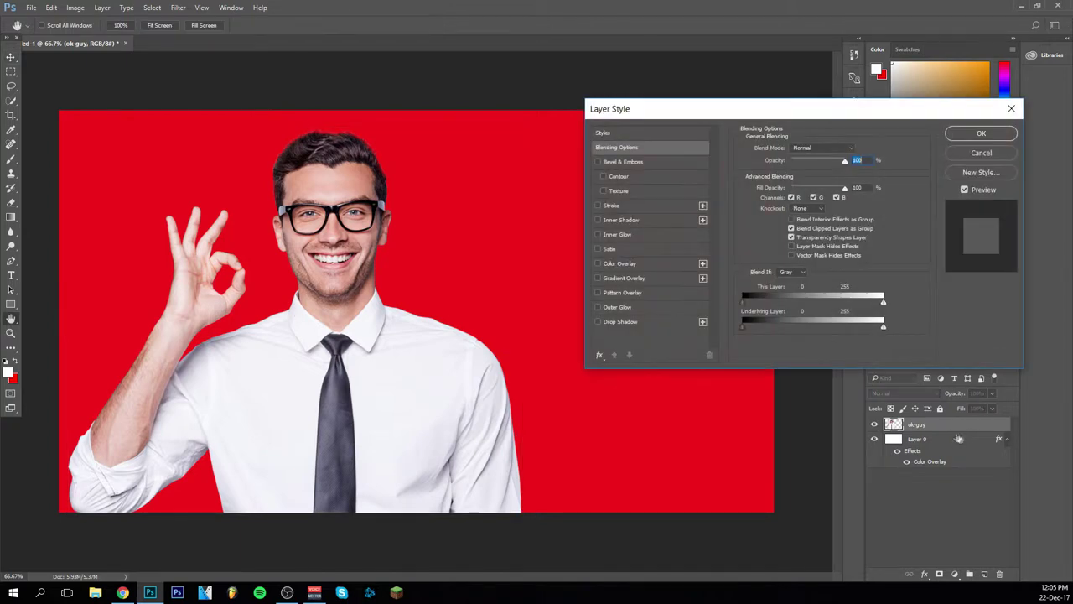
click(598, 206)
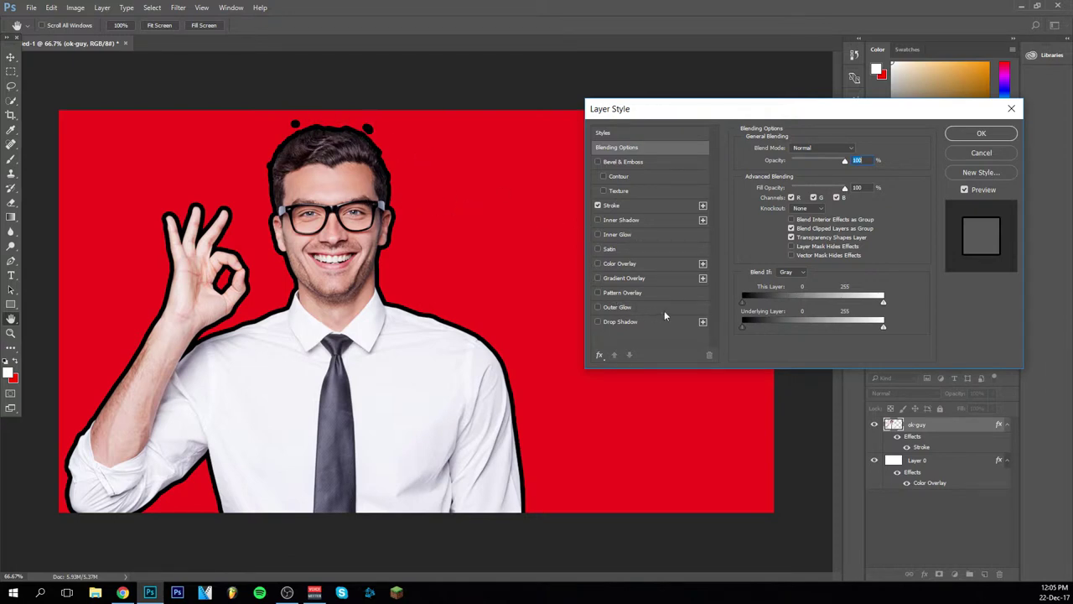
click(980, 134)
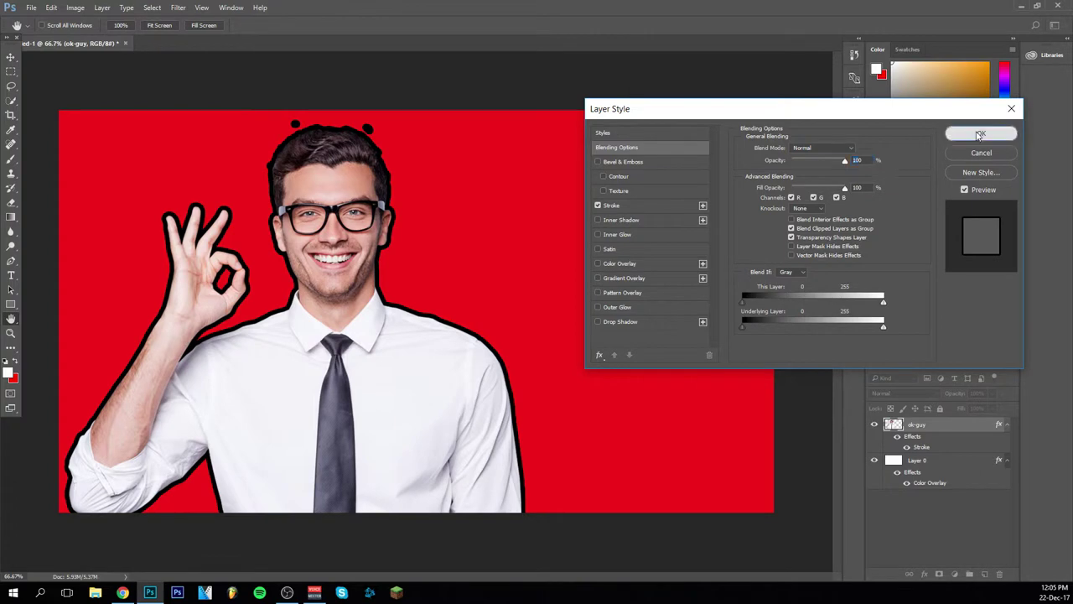
- Erase the stray outlined specks around the man's hair with a hard round 25 px eraser at 100% opacity
click(11, 333)
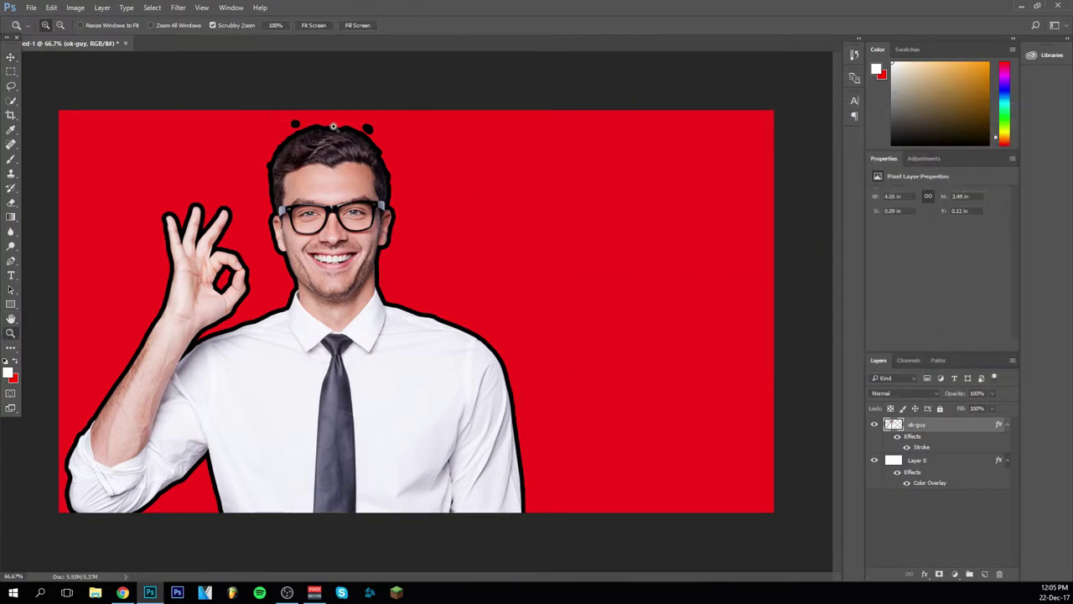
click(333, 126)
click(332, 126)
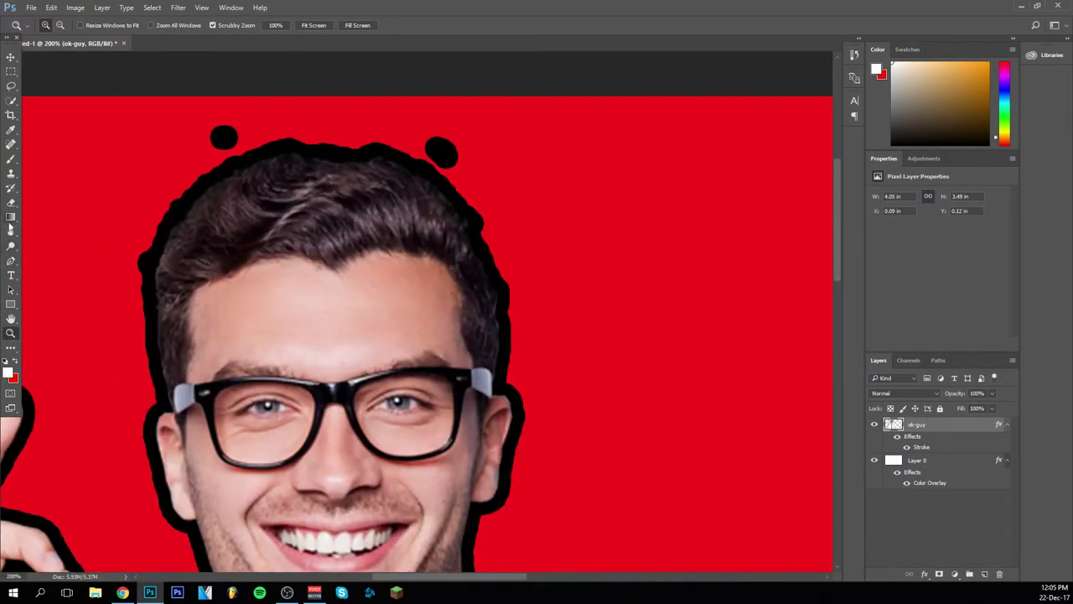
click(11, 202)
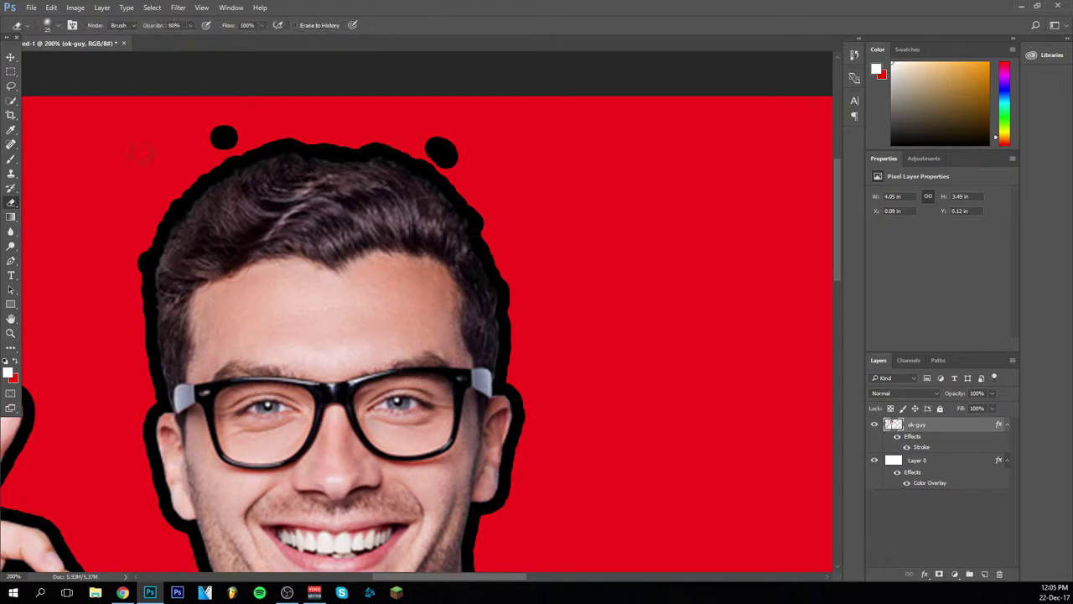
click(57, 25)
click(42, 109)
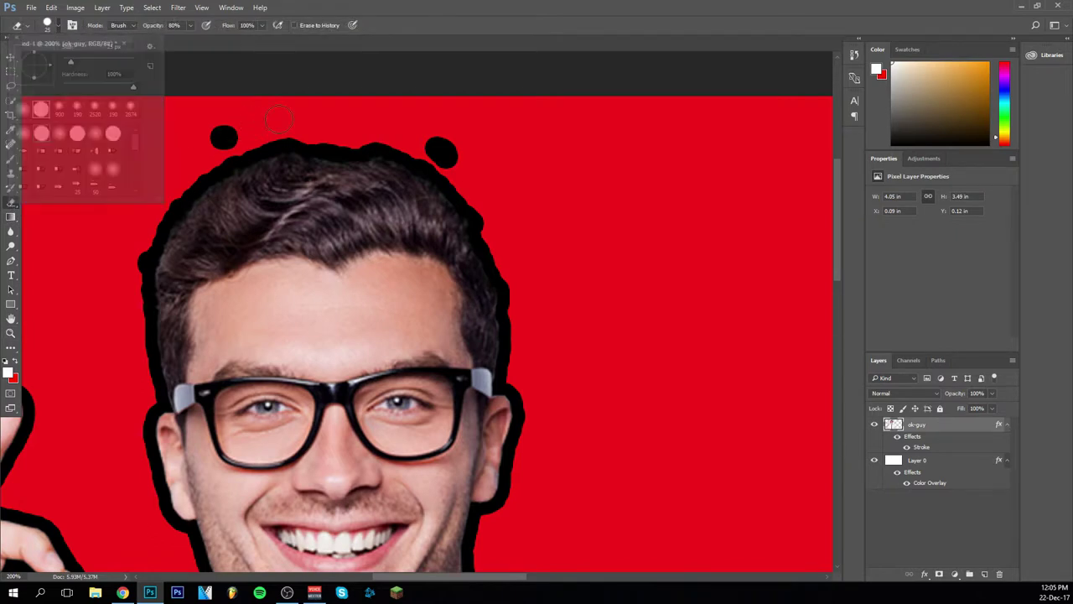
drag(147, 27, 147, 27)
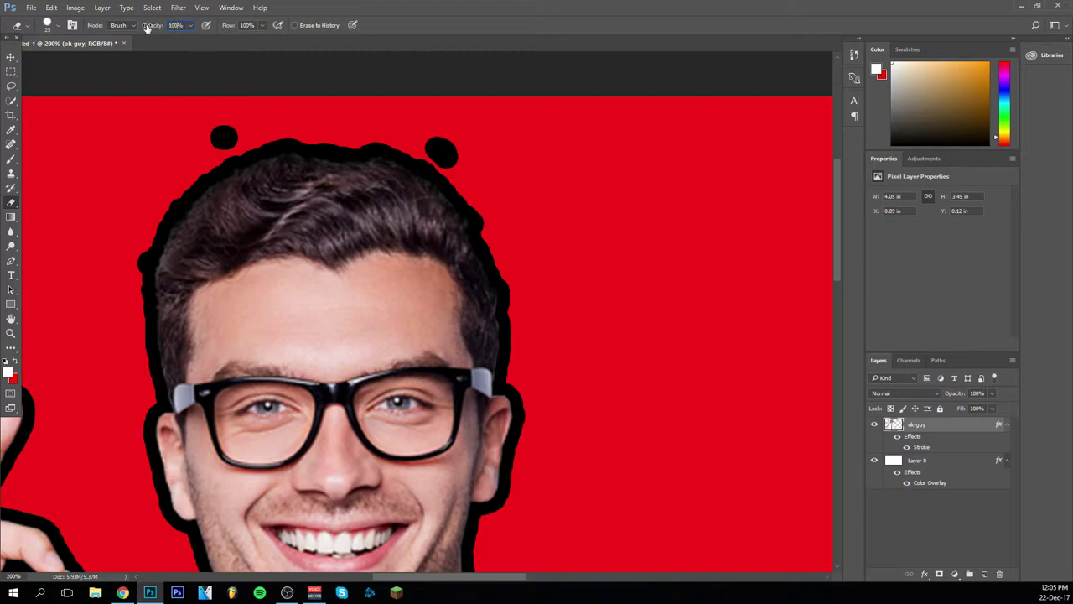
click(225, 134)
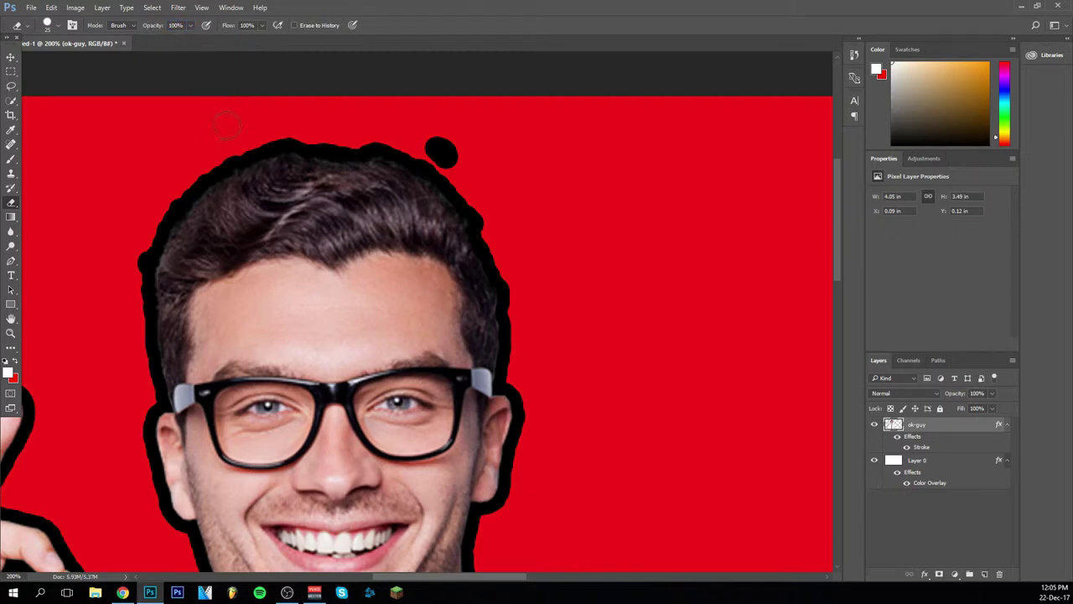
click(442, 151)
drag(484, 213, 475, 217)
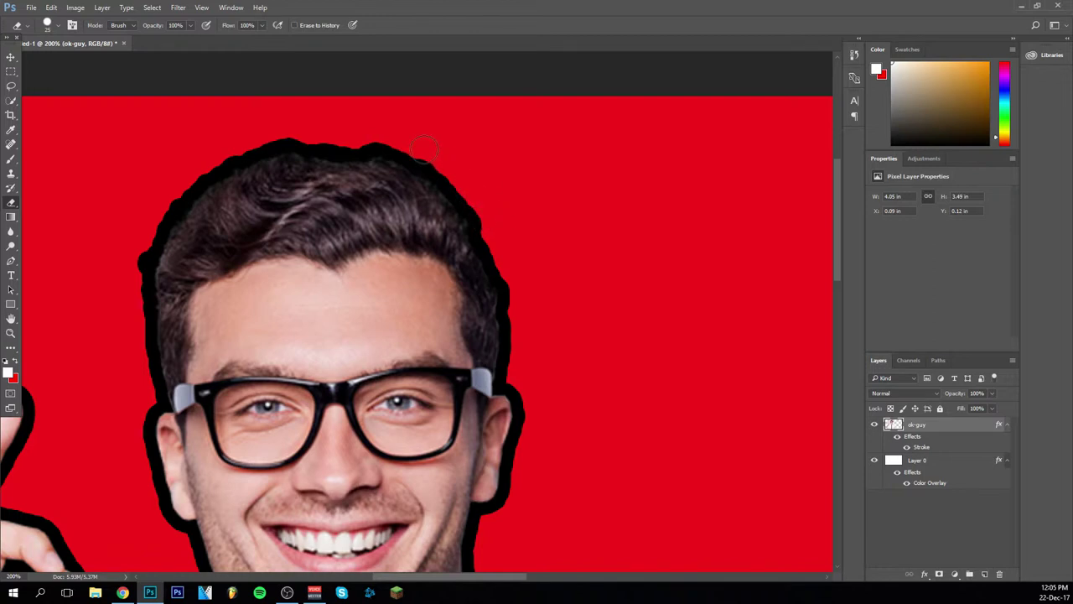
click(349, 141)
- Add an Outer Glow effect in white (ffffff) to the ok-guy layer
key(z)
right_click(256, 320)
click(285, 402)
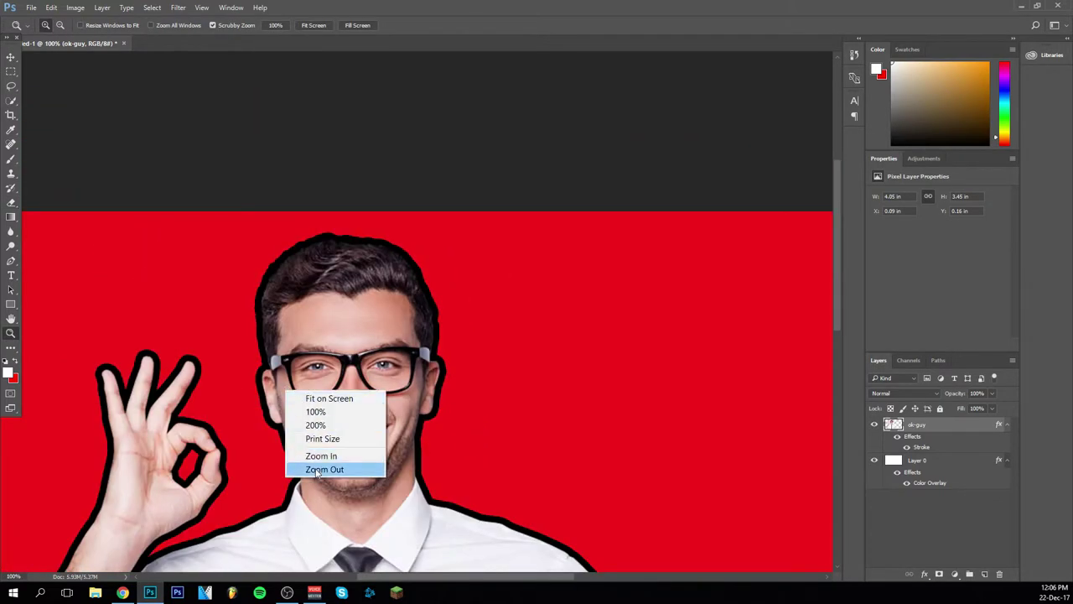
click(314, 469)
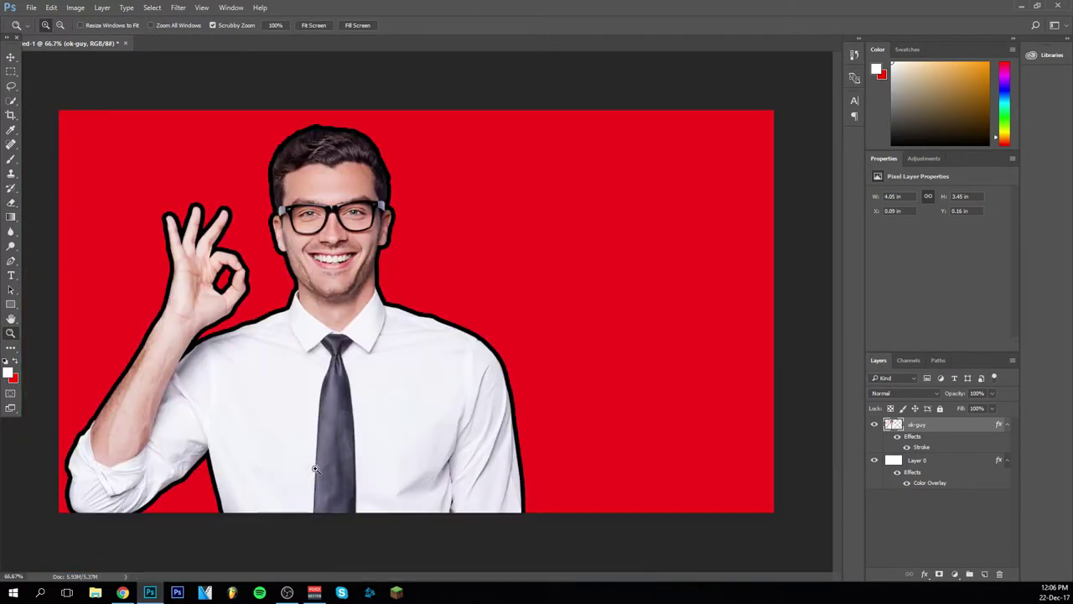
click(9, 58)
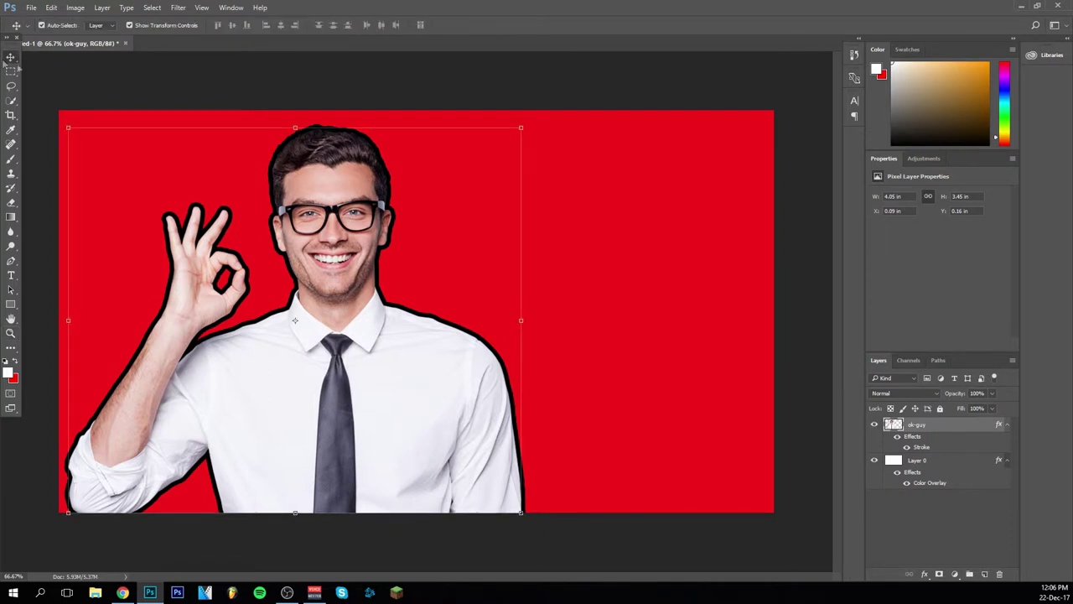
double_click(949, 430)
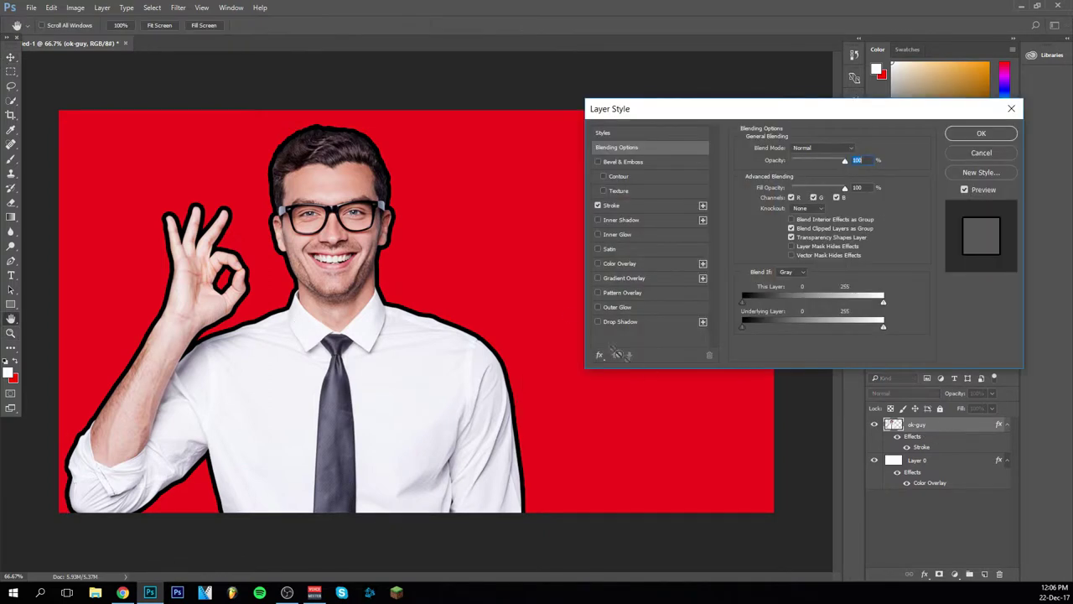
click(597, 307)
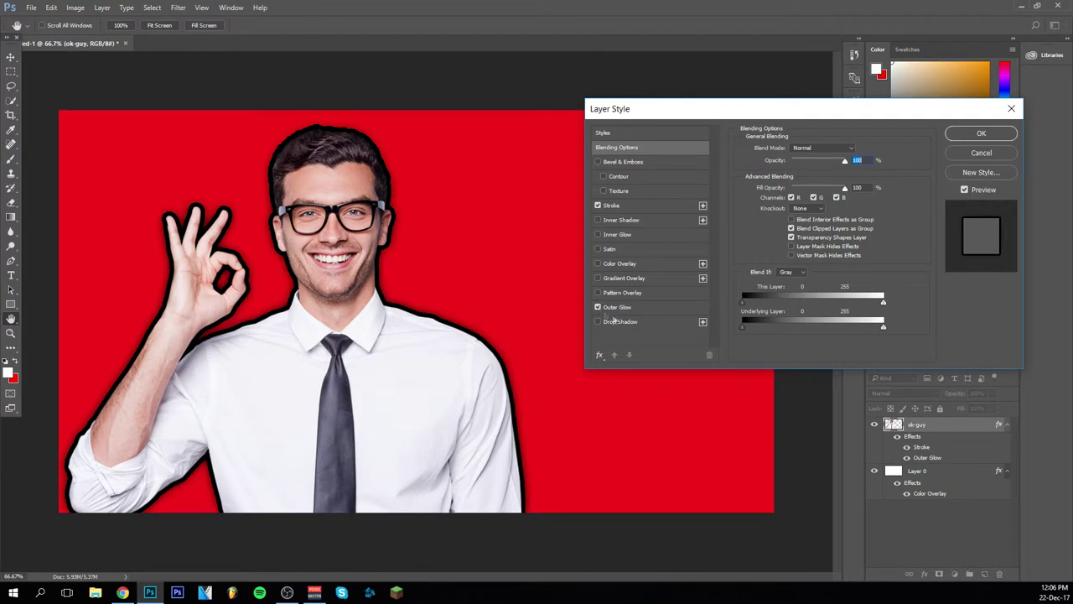
click(664, 307)
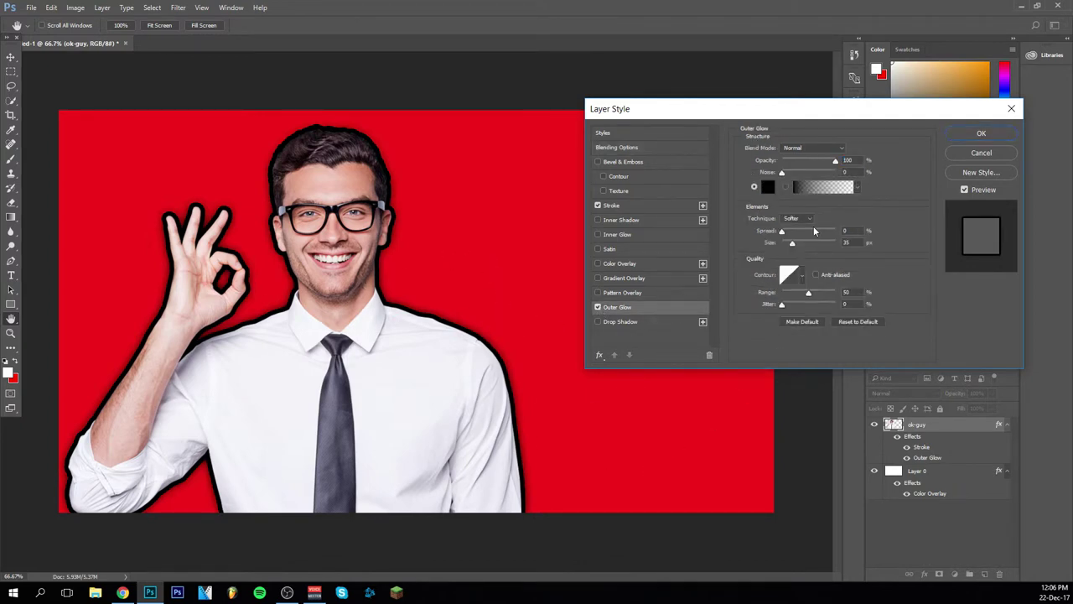
click(768, 186)
text(ffffff)
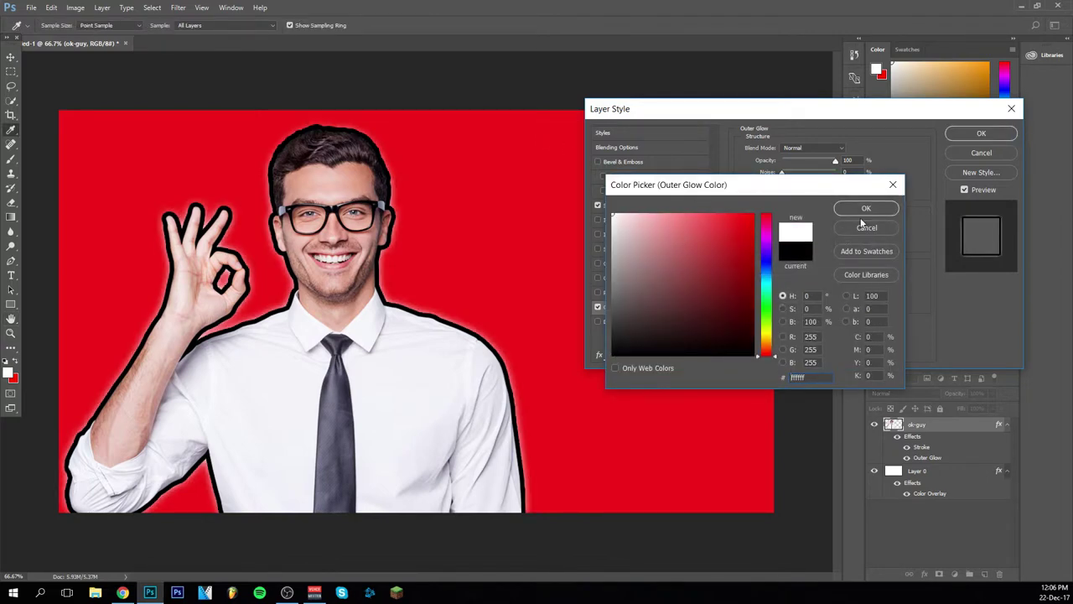
click(864, 209)
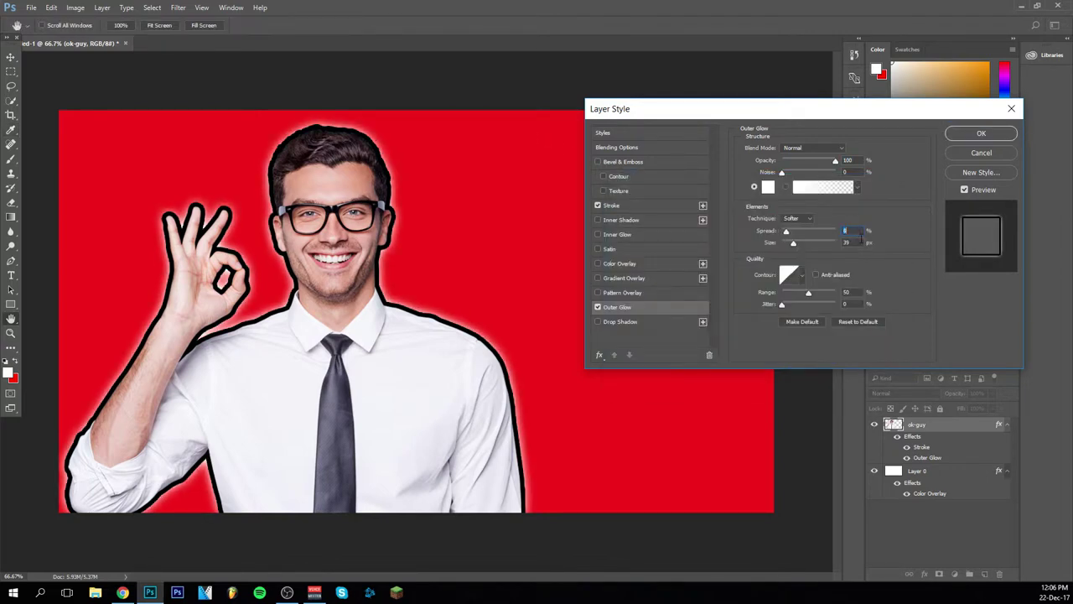
- Set the Outer Glow's spread to 100% and reduce its size to 18 px
text(100)
double_click(846, 242)
key(Down)
key(Down)
key(Down)
key(Down)
key(Down)
key(Down)
key(Down)
key(Down)
key(Down)
key(Down)
key(Down)
key(Down)
key(Down)
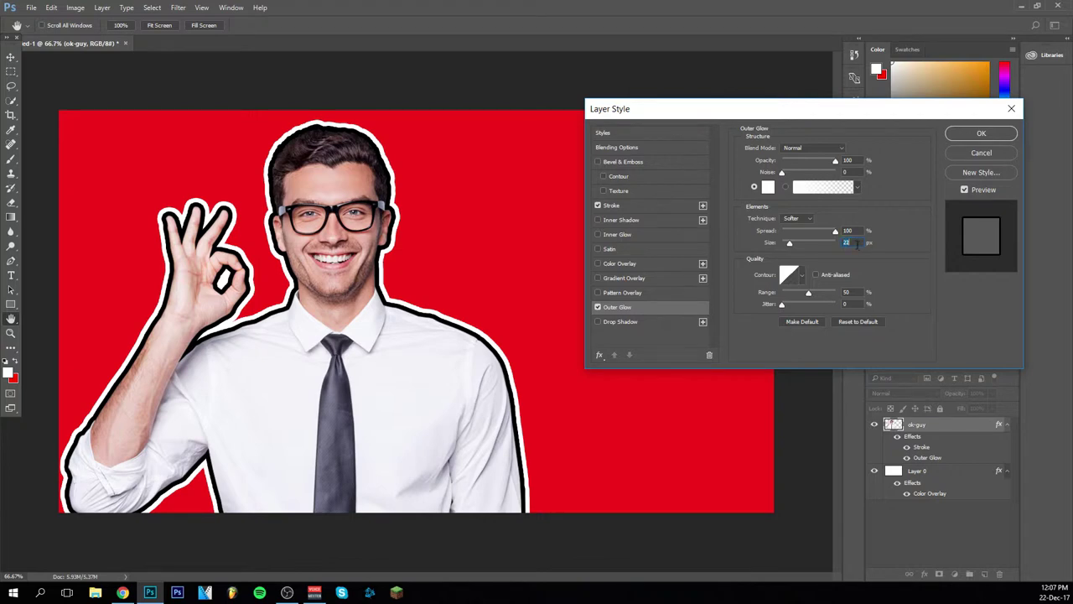
key(Down)
key(Down)
key(Down)
key(Down)
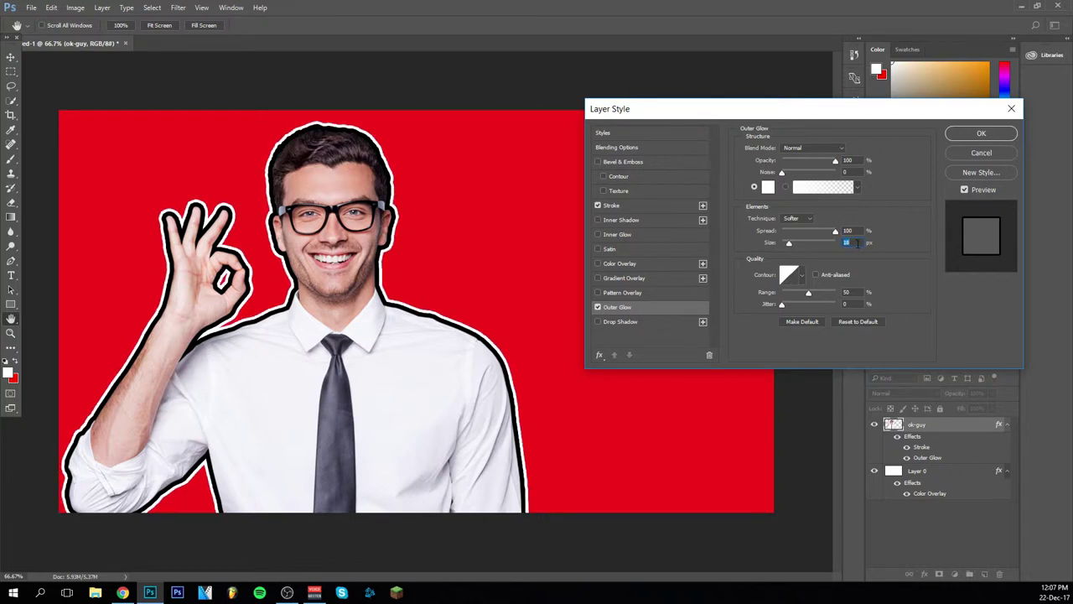
- Try a wider Outer Glow with a size of 26 px
mouse_move(151, 595)
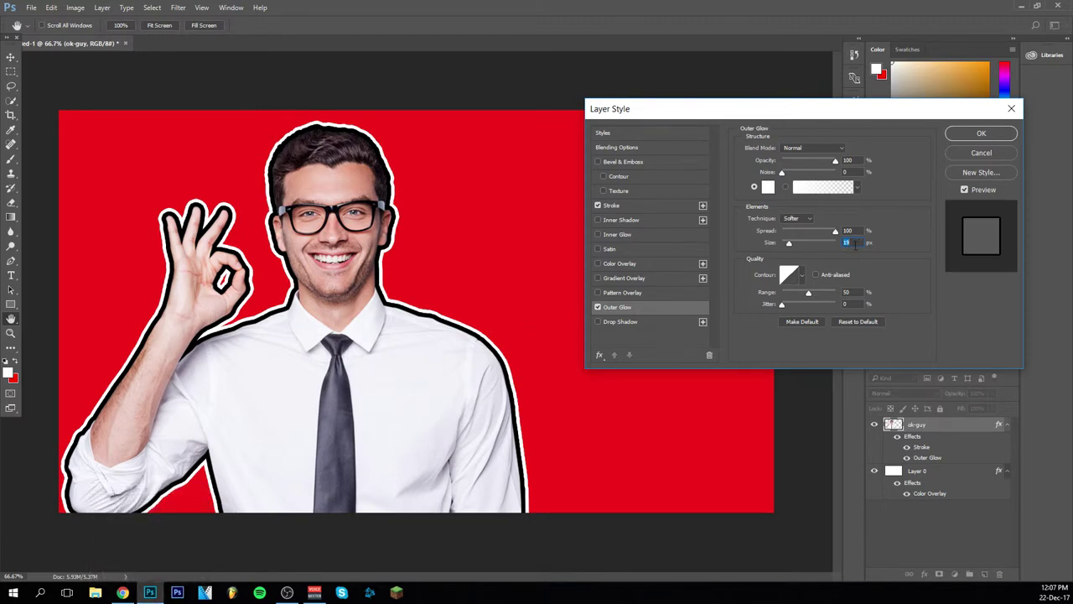
key(Up)
key(Up)
key(Up)
key(Up)
key(Up)
key(Up)
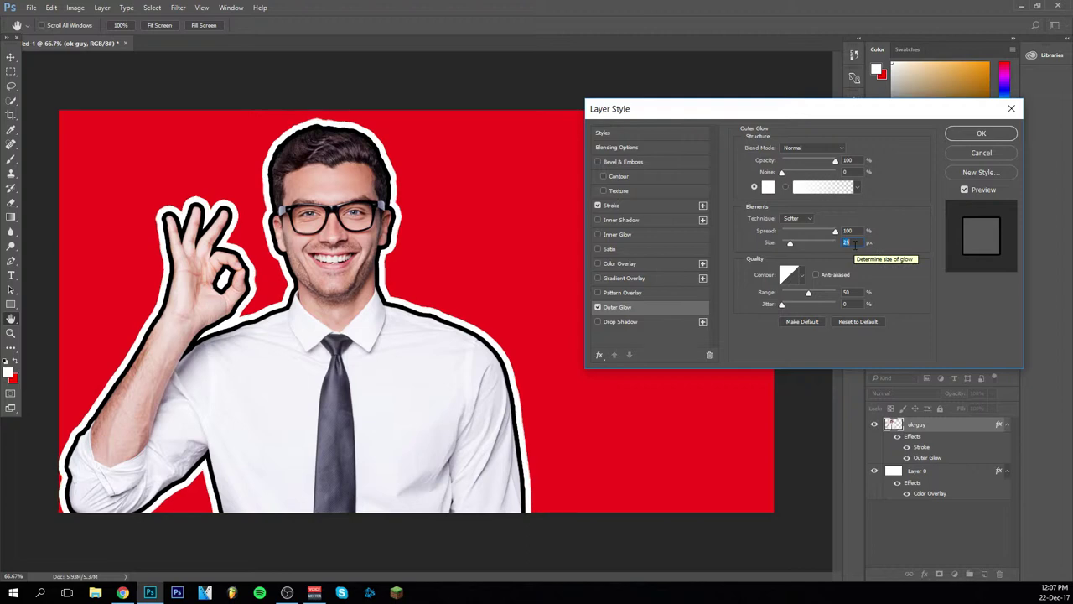
- Try a Stroke size of 9 px on the ok-guy layer and settle on 10 px
click(629, 206)
click(852, 147)
key(Down)
key(Down)
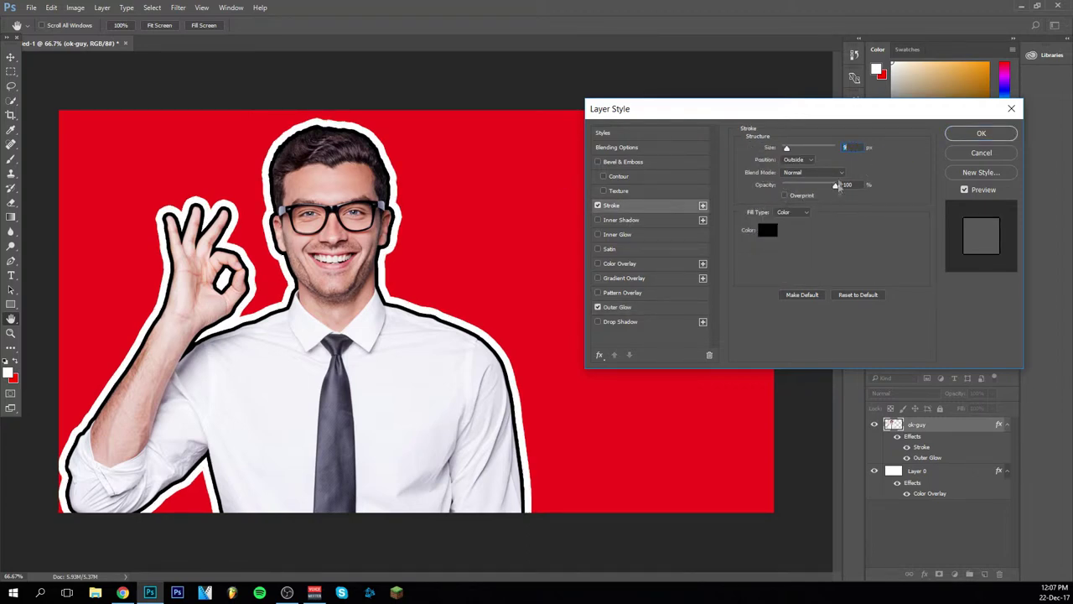
key(Up)
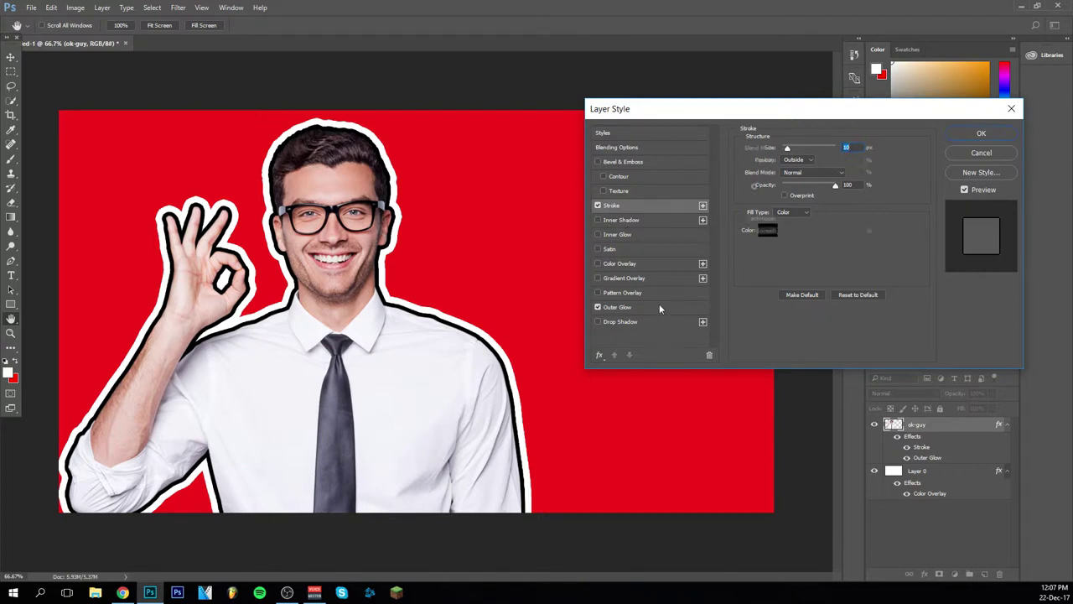
- Set the Outer Glow size to 22 px and apply the layer style to the man cutout
click(617, 307)
click(852, 243)
key(Down)
key(Down)
key(Down)
key(Down)
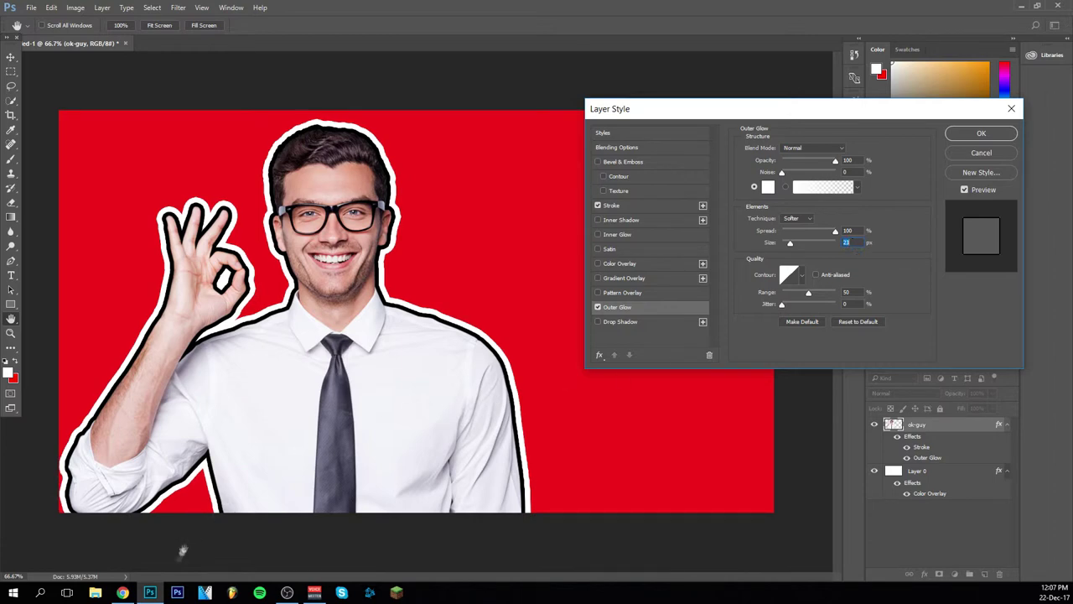
mouse_move(146, 592)
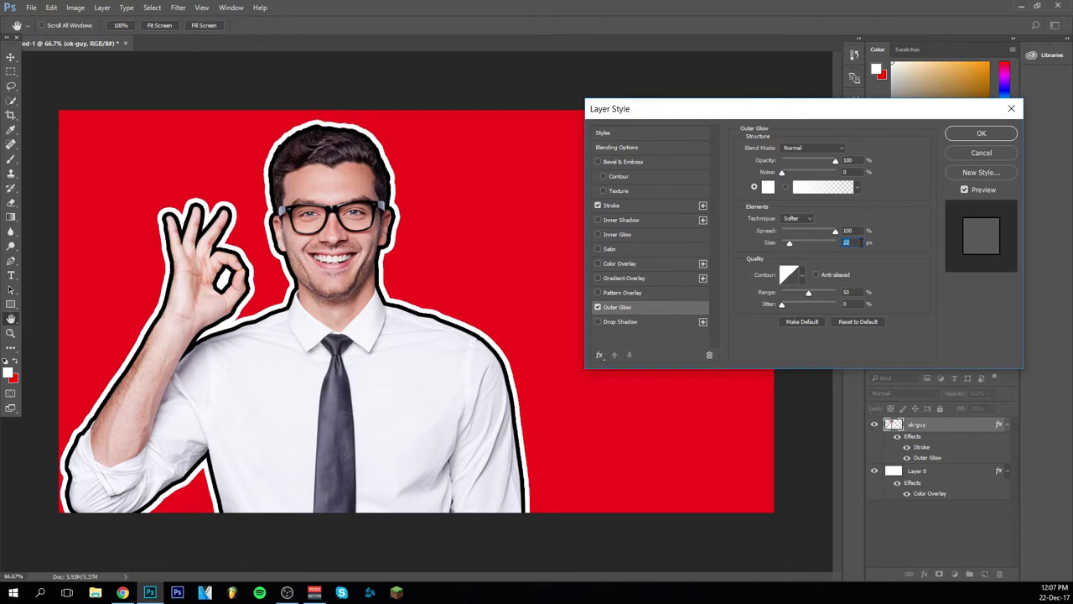
click(1006, 136)
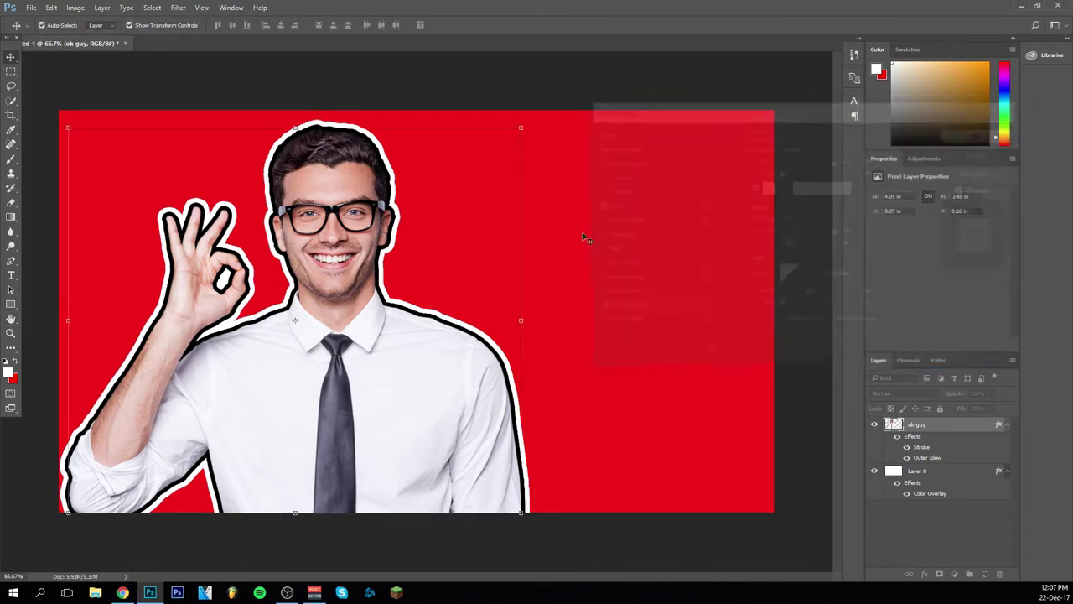
- Activate the Type tool and choose the Balls of Bastille font from the font list
key(t)
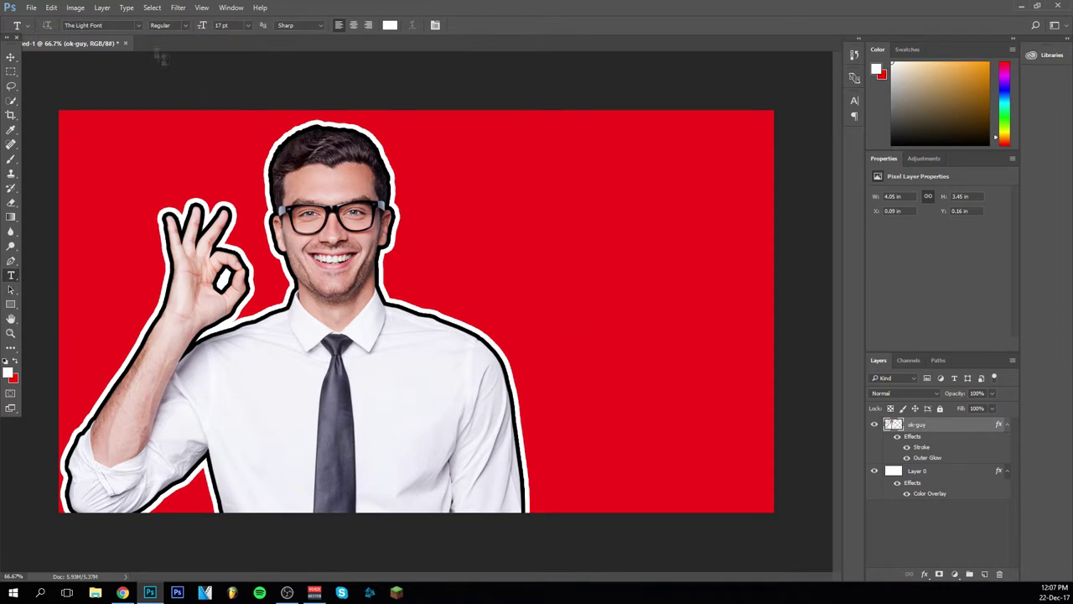
click(138, 25)
scroll(119, 279, down, 10)
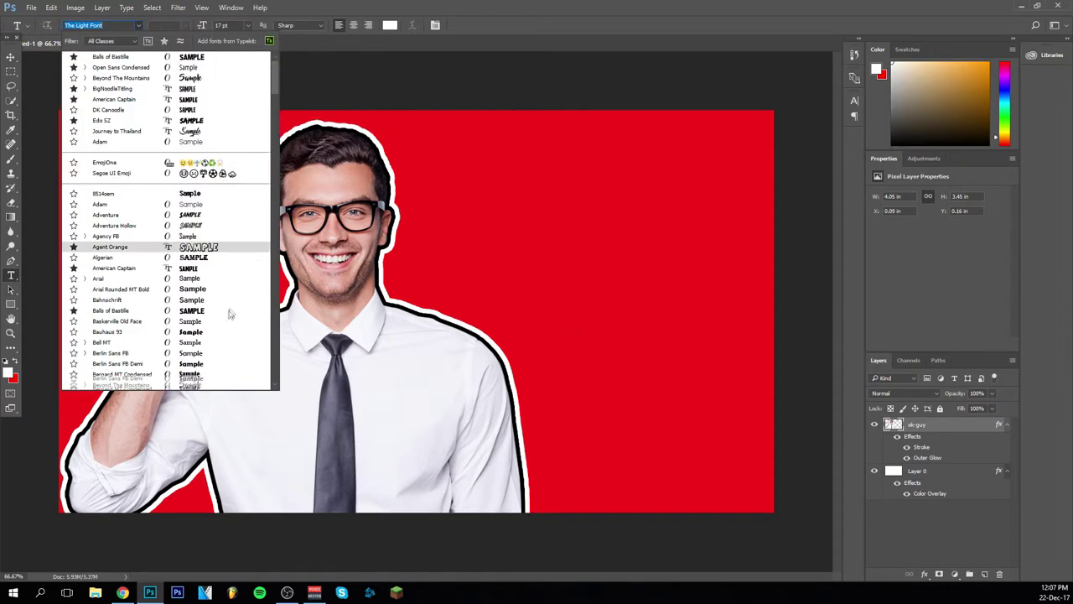
scroll(117, 283, down, 8)
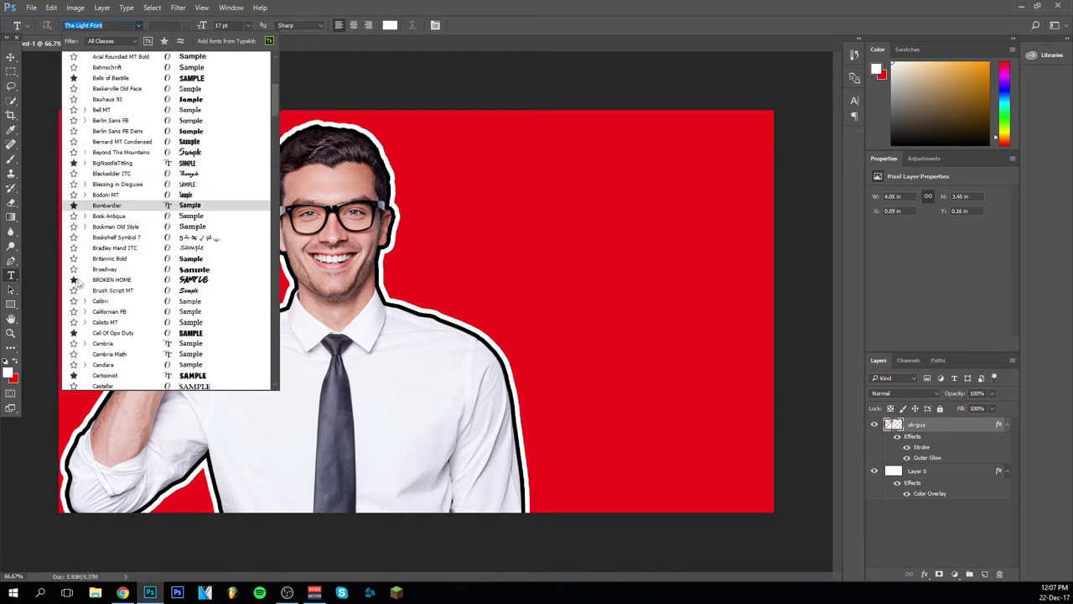
scroll(107, 289, down, 4)
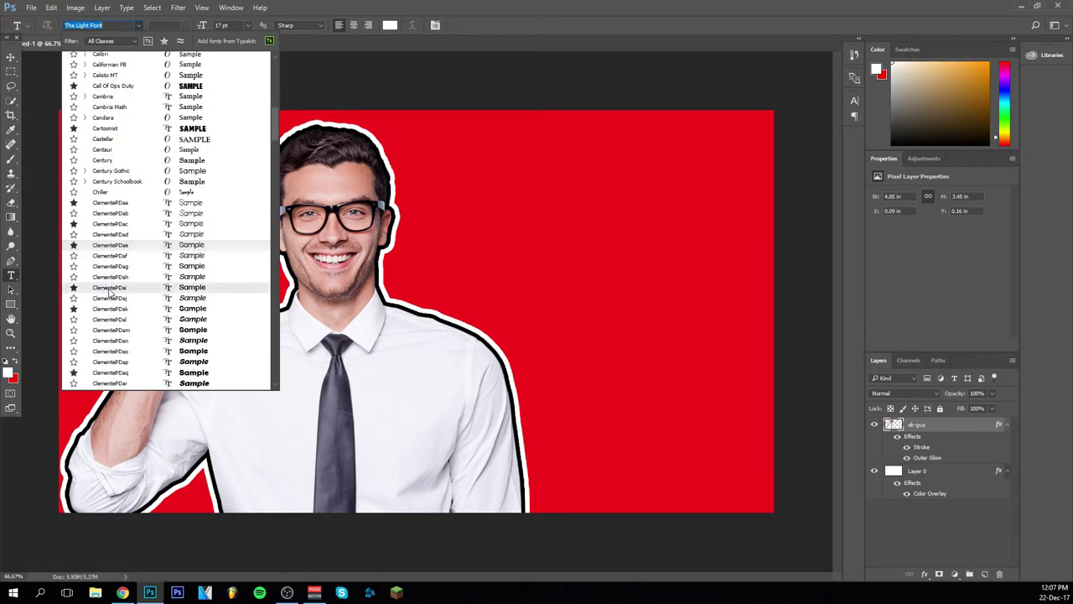
scroll(109, 290, down, 5)
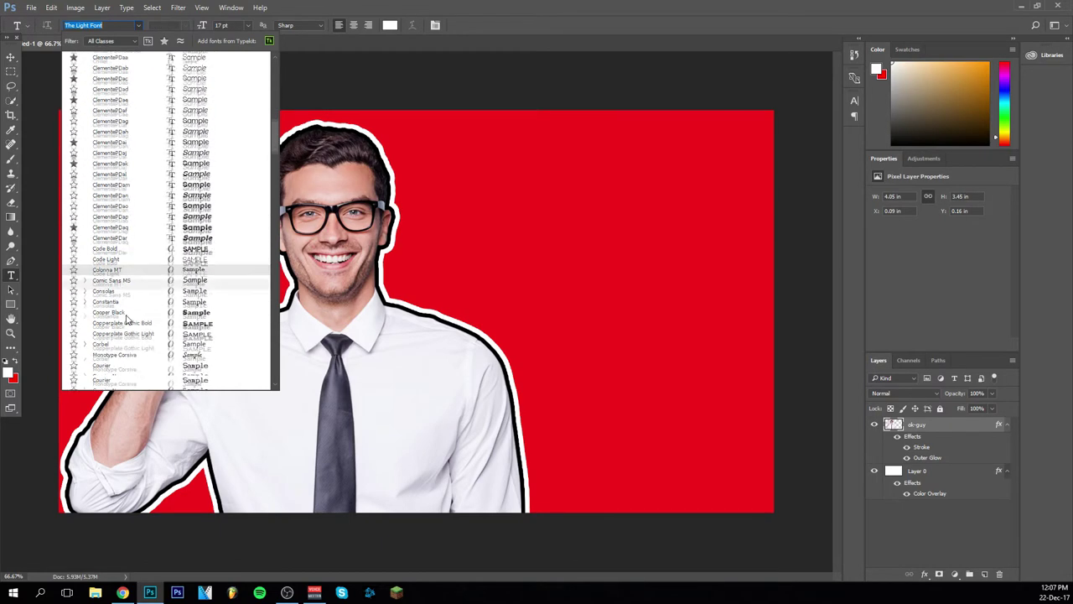
scroll(110, 283, up, 5)
scroll(110, 282, up, 3)
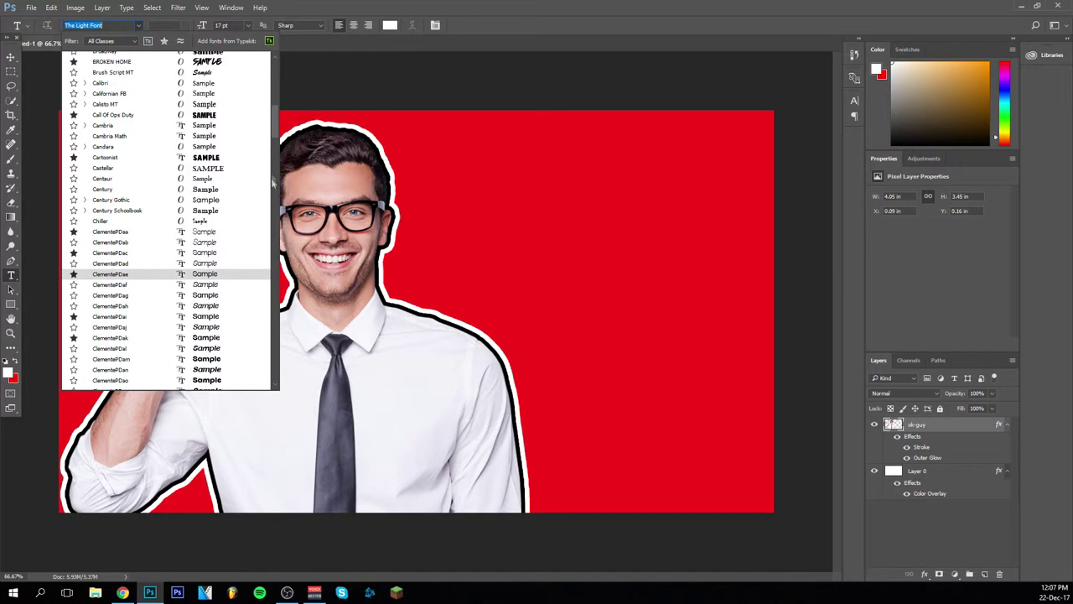
drag(277, 134, 275, 81)
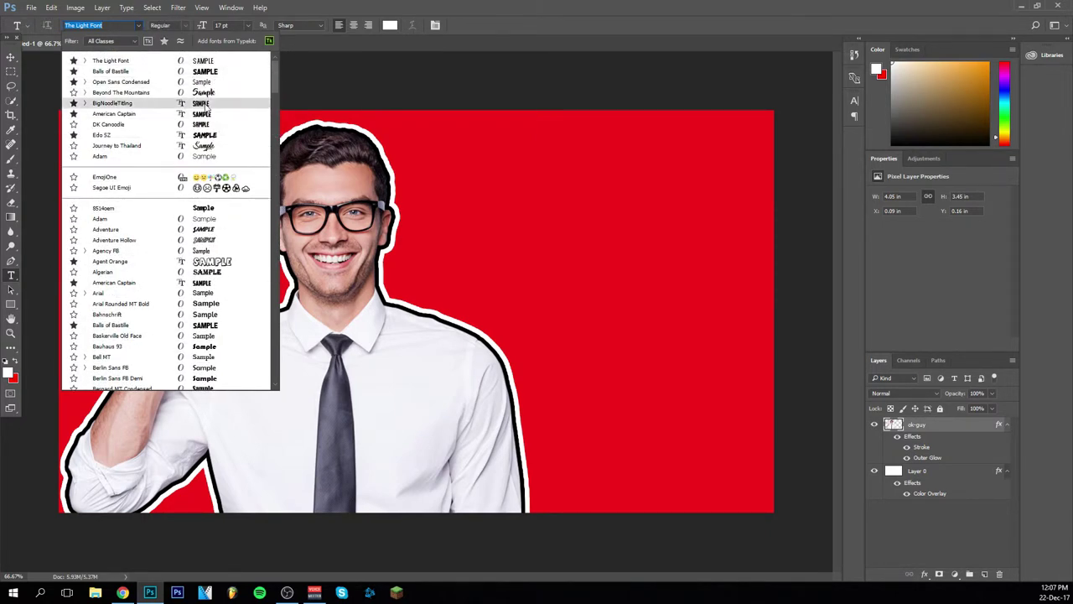
click(126, 72)
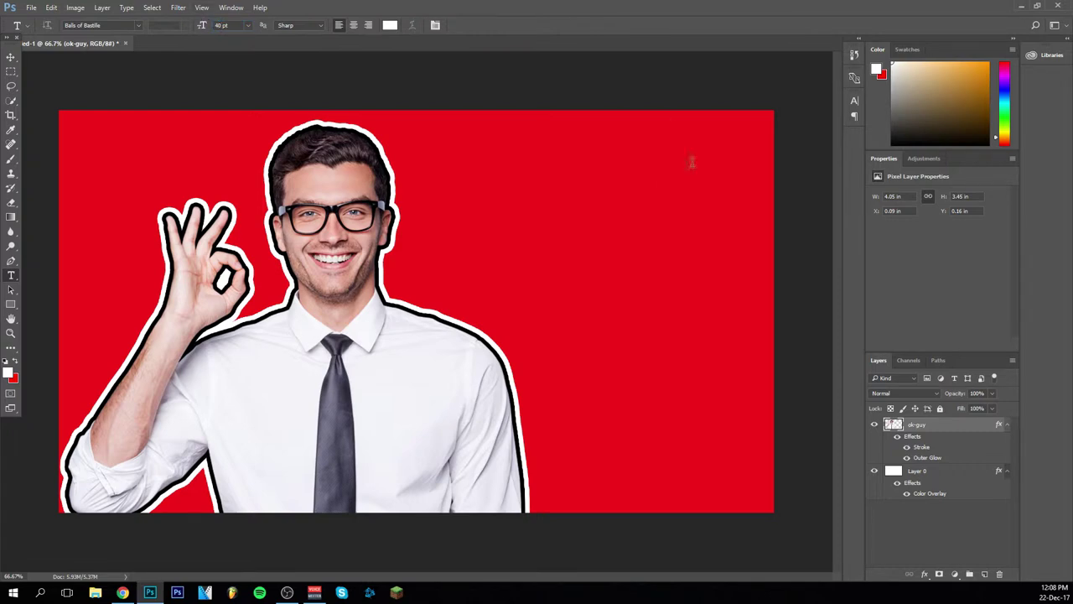
- Start a text layer on the red area beside the man's head, with size 40 pt and colour ffffff
click(487, 198)
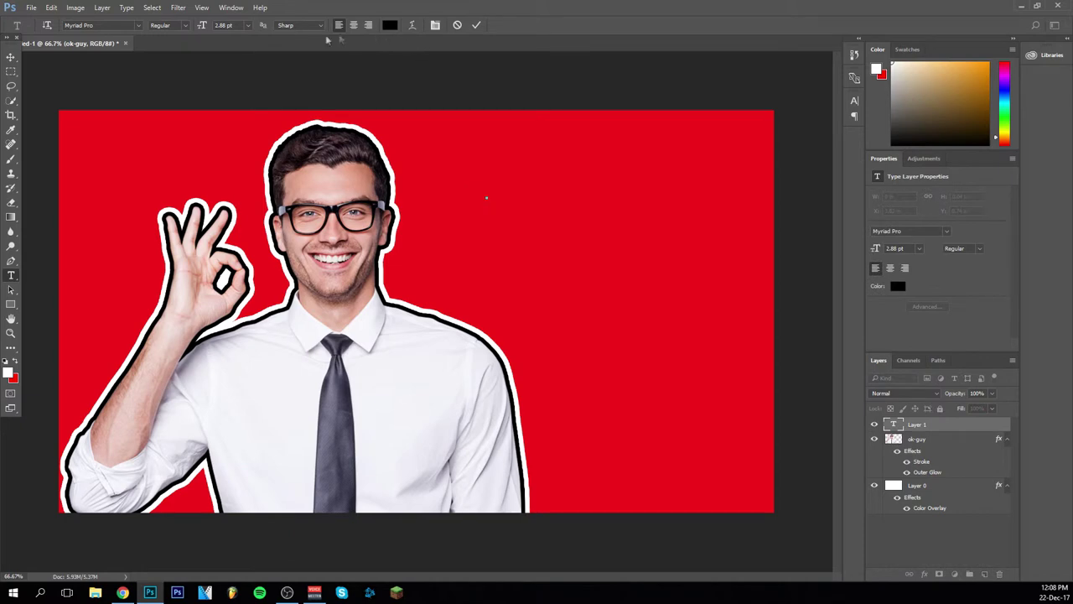
text(40)
click(390, 25)
text(ffffff)
click(865, 209)
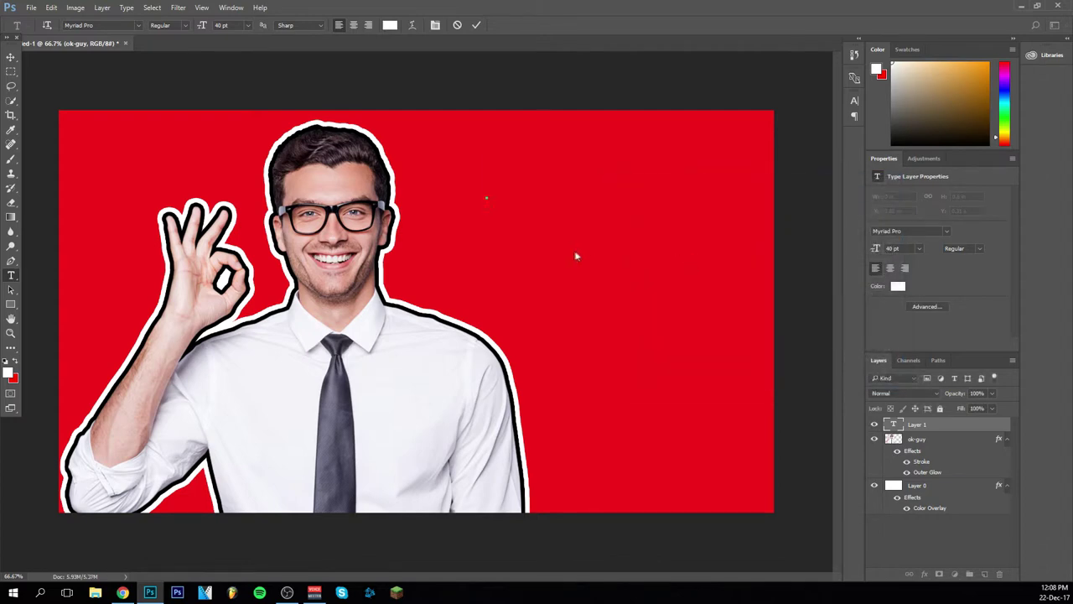
- Enter the text HOW TO
text(H)
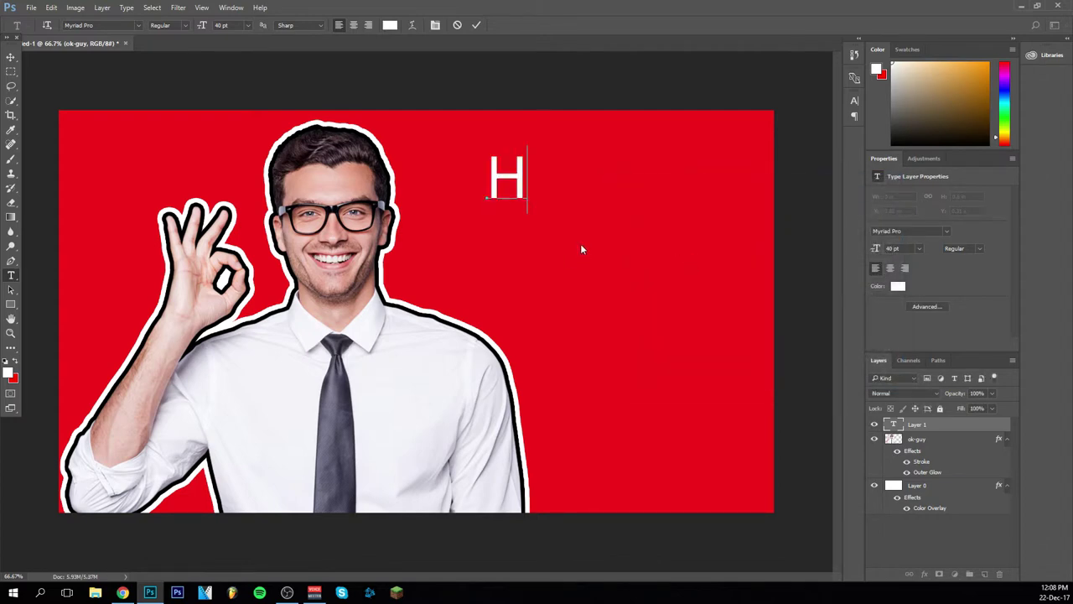
text(OW TP)
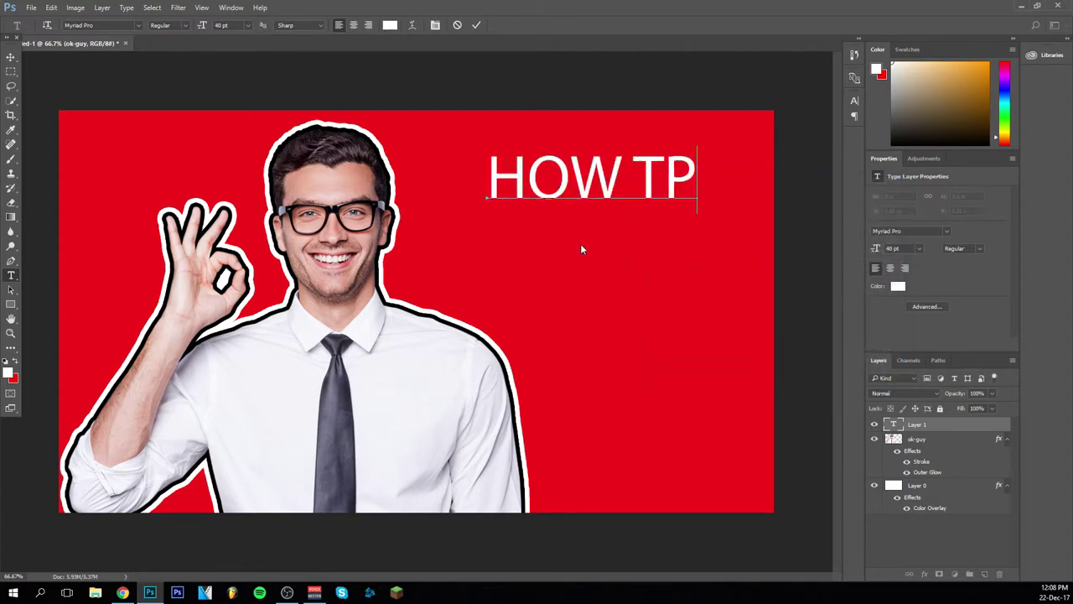
key(BackSpace)
text(O)
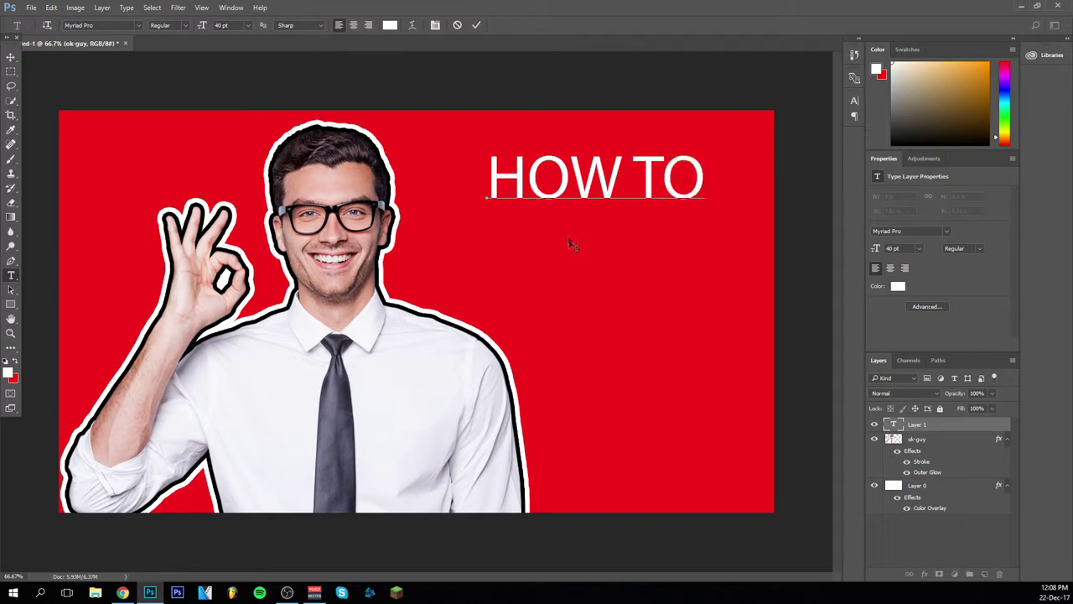
- Try the HOW TO text at 71 pt, settle on 60 pt, and place it close beside the man's head
drag(491, 176, 771, 208)
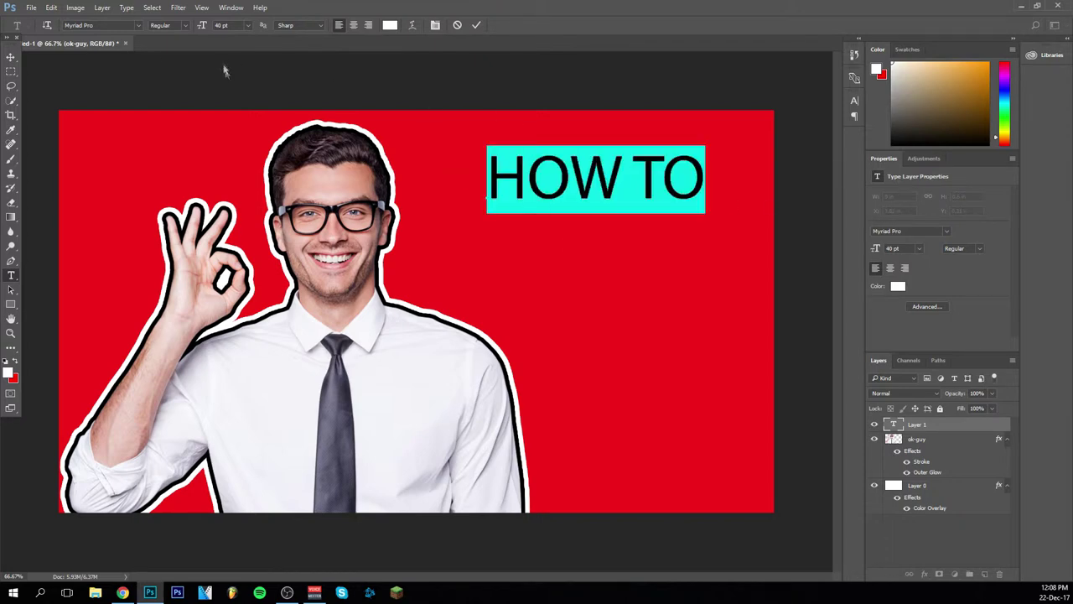
scroll(219, 26, up, 18)
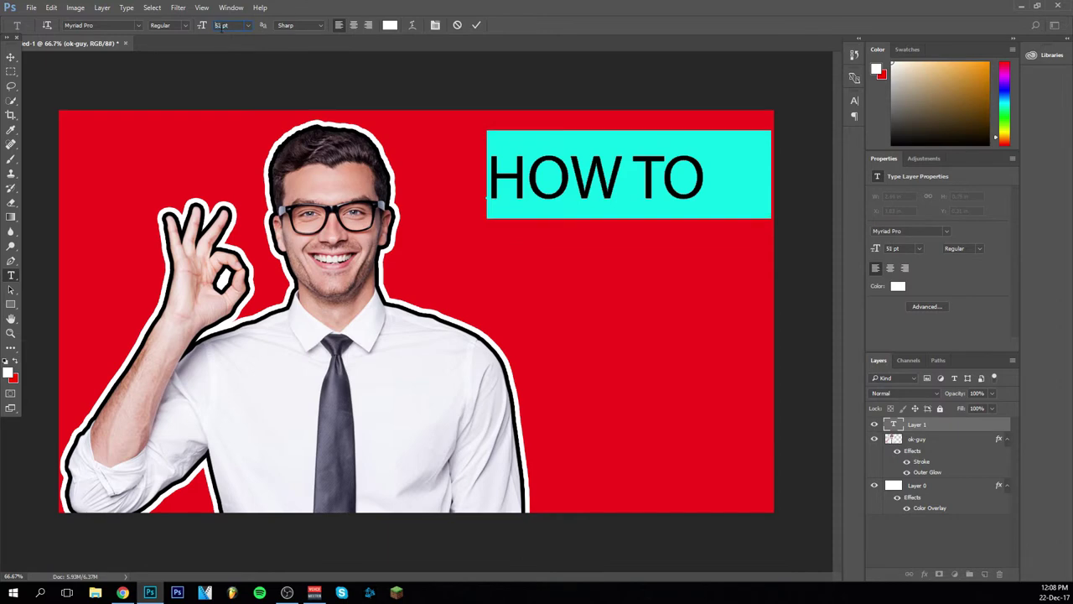
text(71)
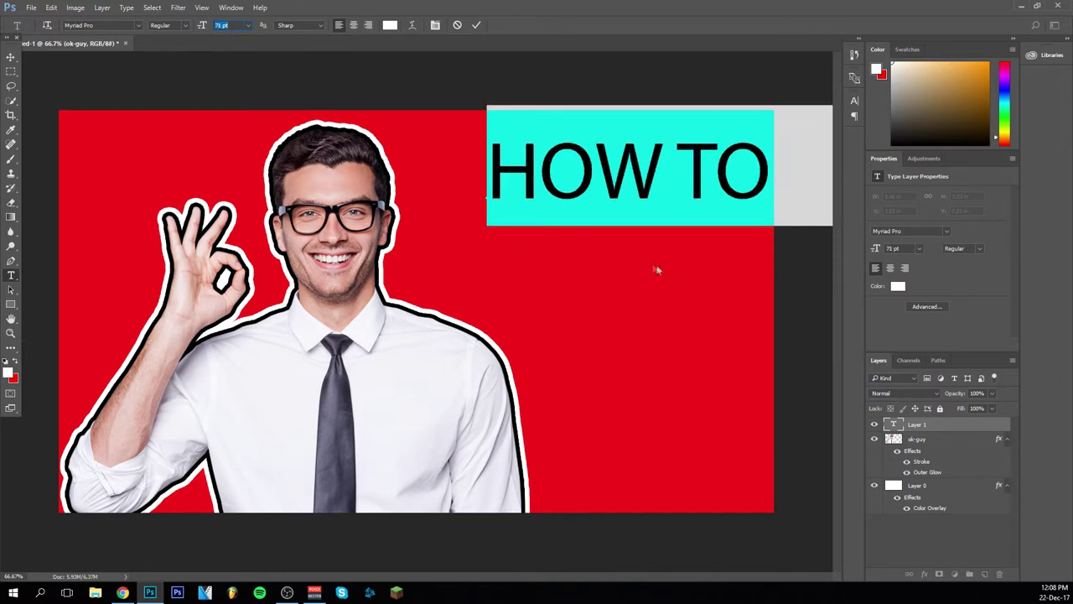
key(Return)
drag(577, 260, 549, 256)
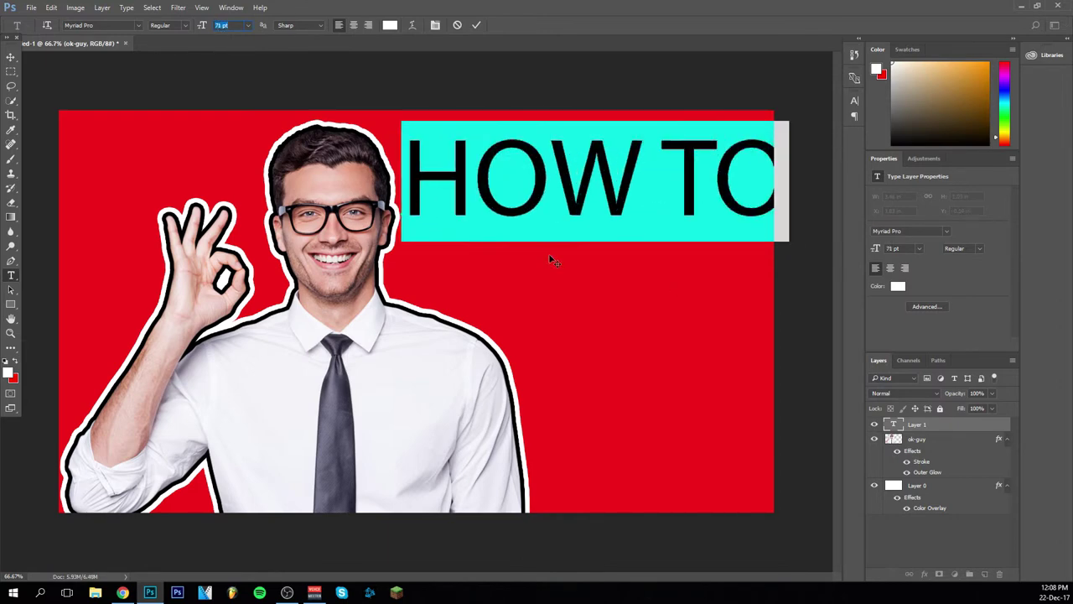
scroll(220, 26, down, 11)
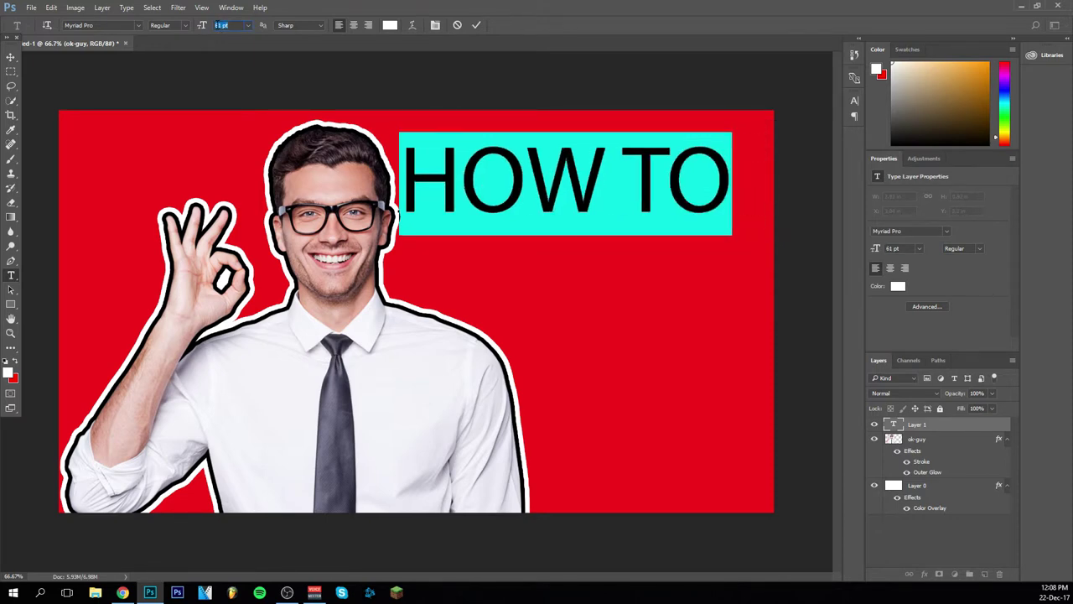
mouse_move(518, 263)
mouse_down()
mouse_move(530, 262)
mouse_move(506, 247)
mouse_up()
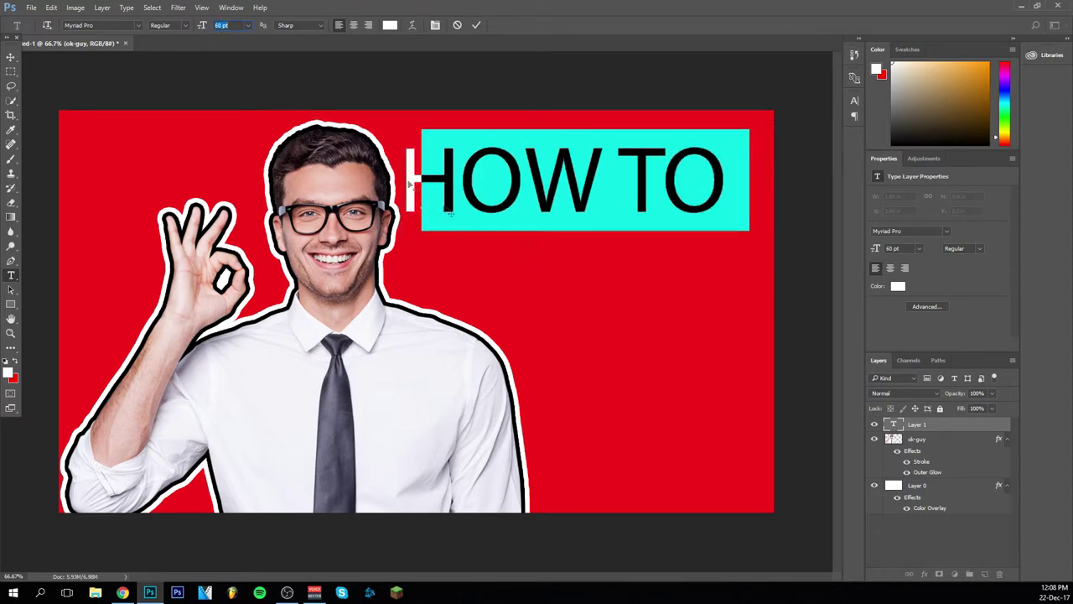
- Set the HOW TO text to Bold and commit it
click(168, 25)
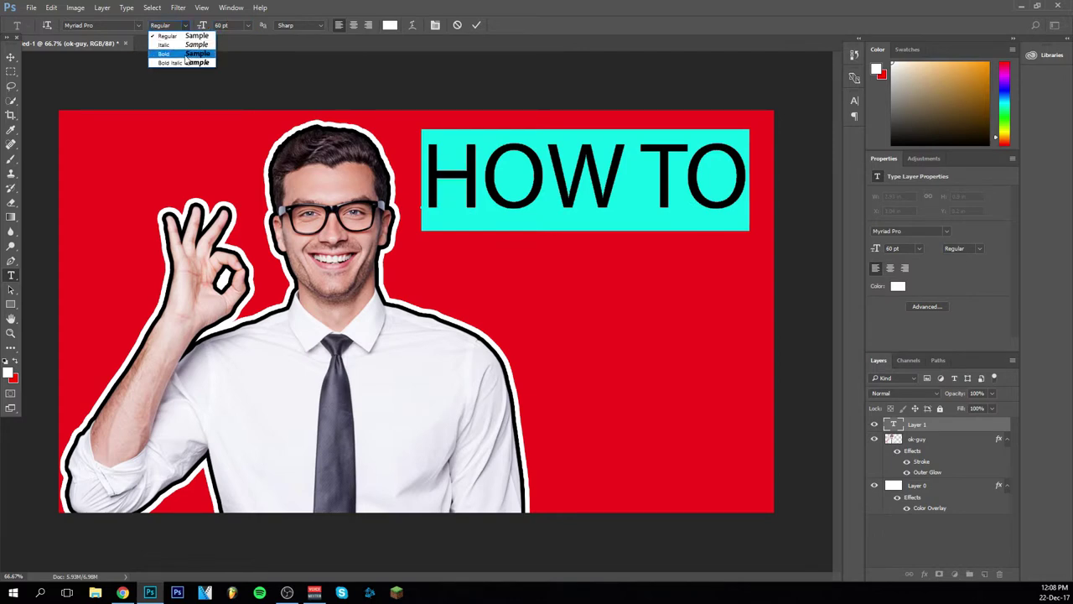
click(186, 54)
key(ctrl+h)
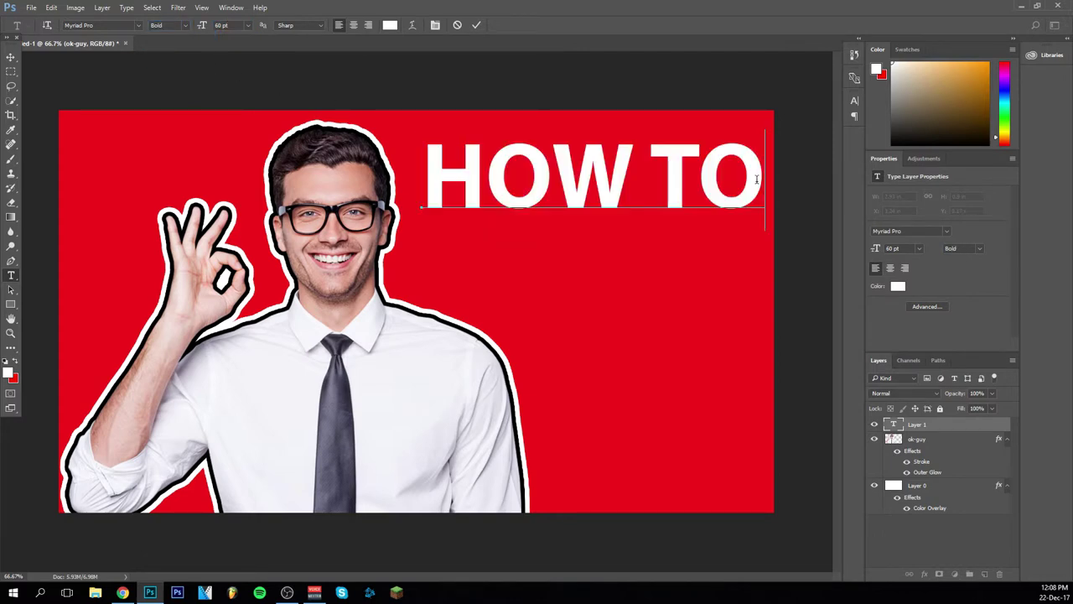
key(ctrl+h)
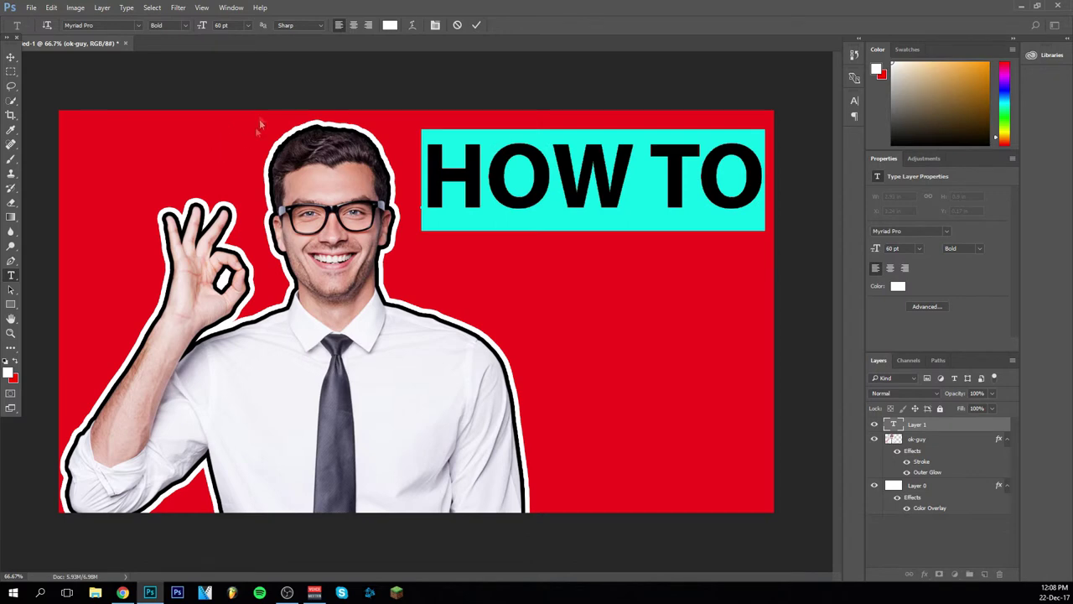
click(476, 25)
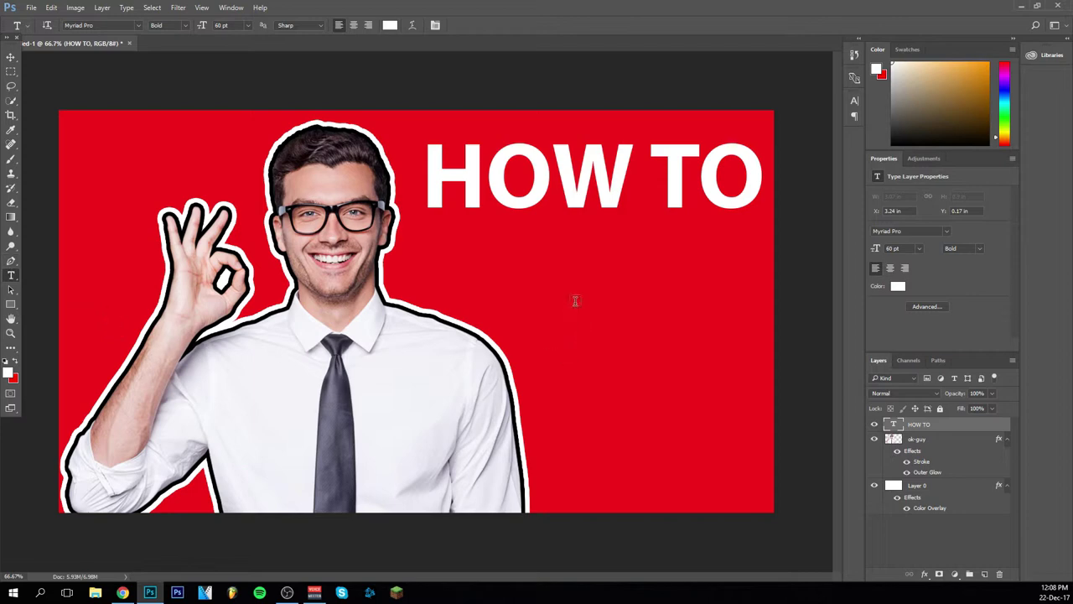
- Add a second text layer reading MAKE A and place it directly below HOW TO
click(528, 286)
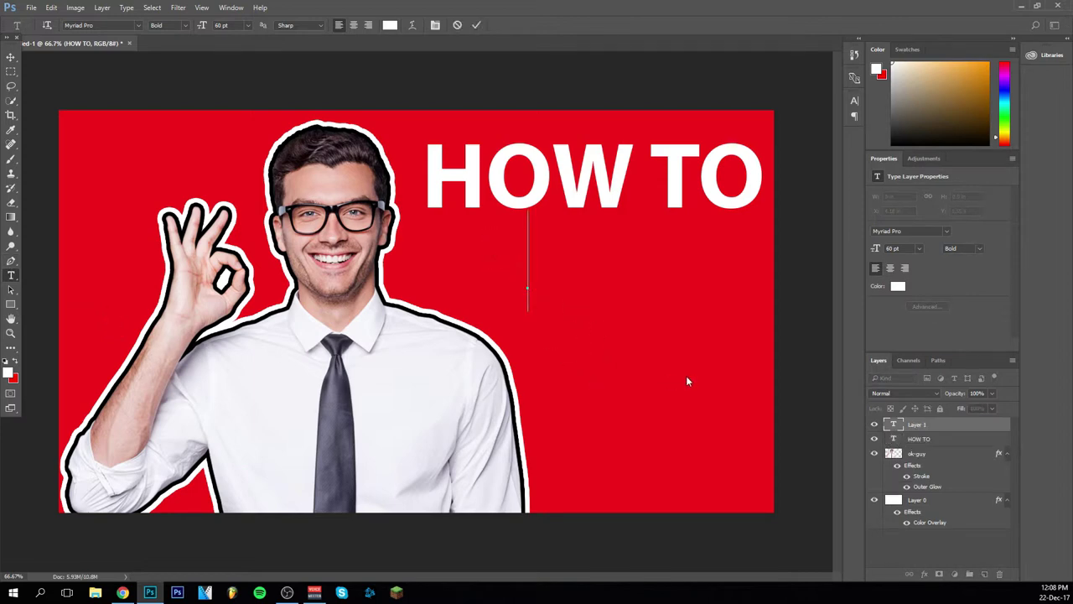
text(MAKE)
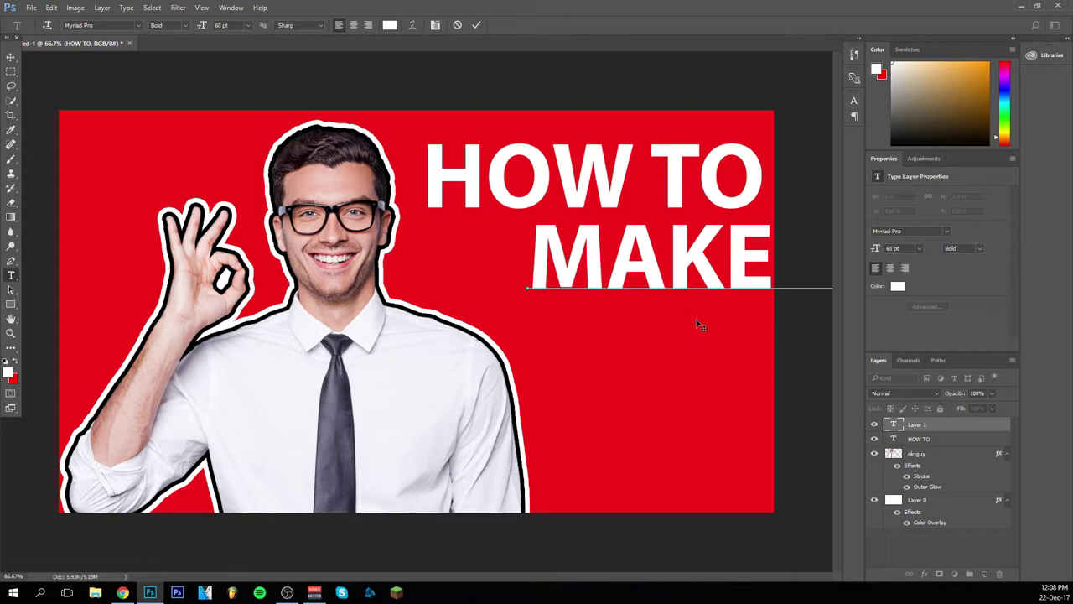
text(   A)
drag(550, 316, 599, 329)
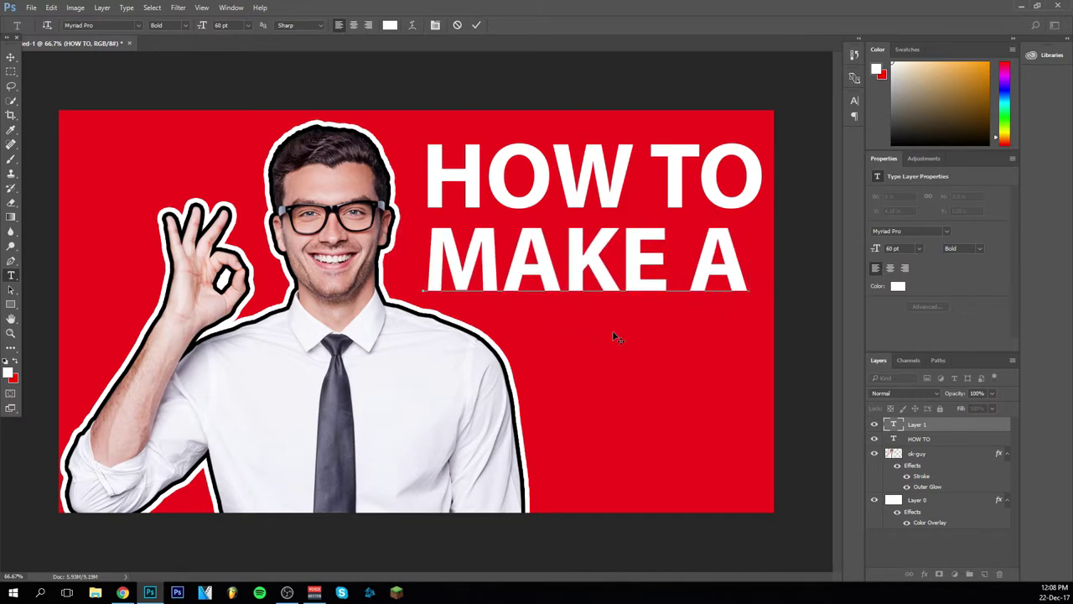
- Commit the MAKE A text, move it slightly to centre it under HOW TO, and deselect the layer
click(11, 57)
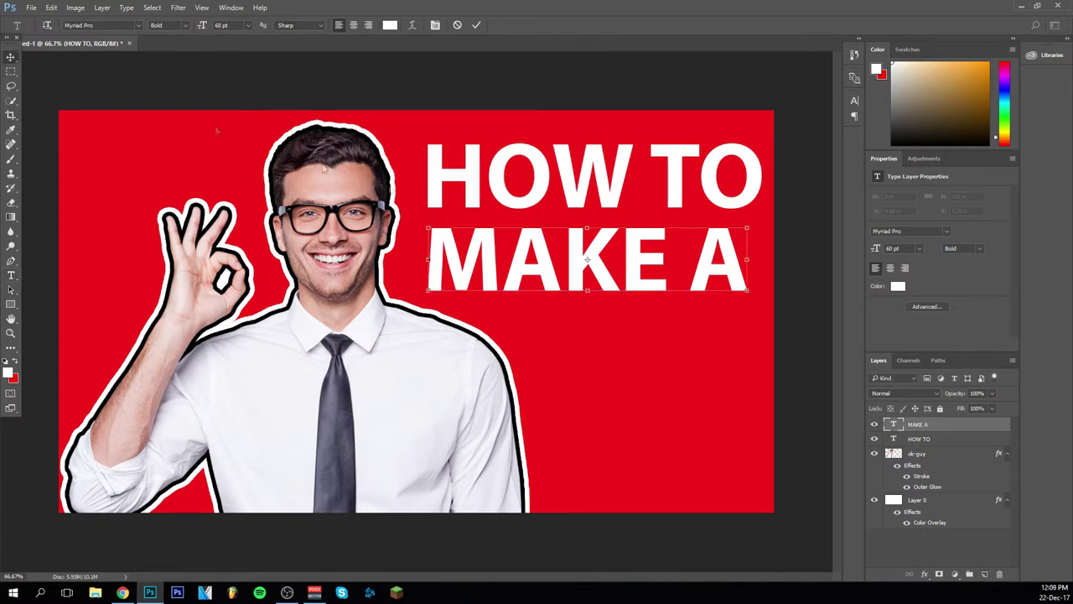
key(ctrl+t)
drag(631, 258, 637, 259)
click(494, 24)
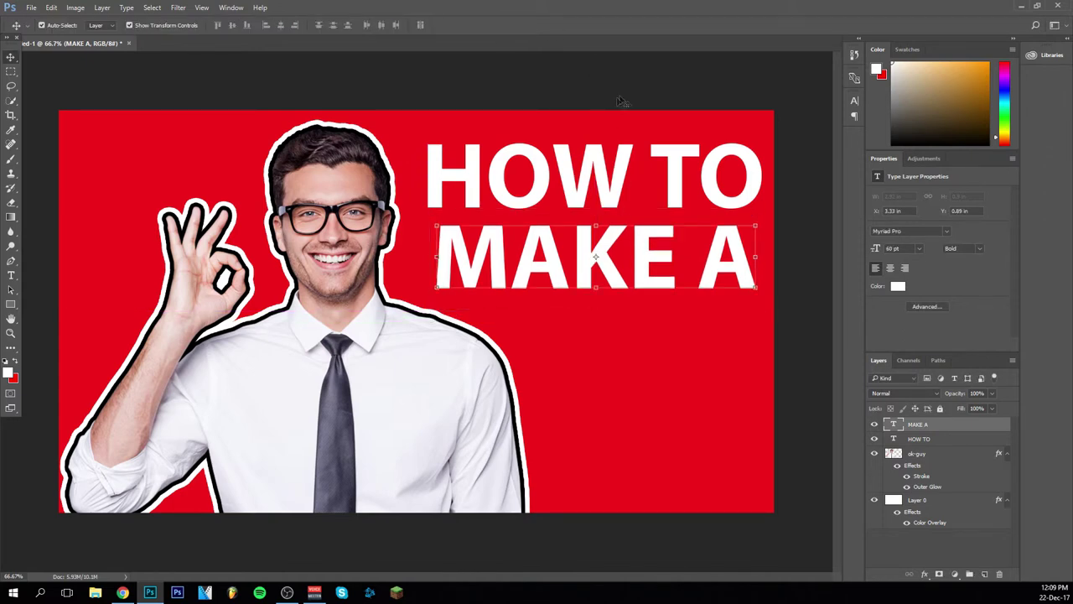
click(624, 89)
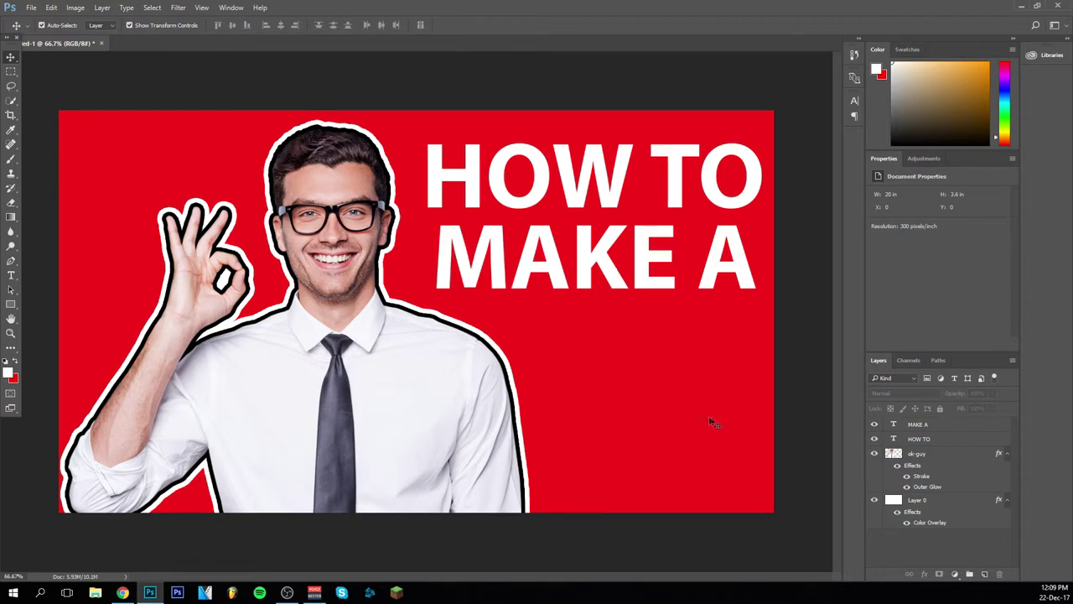
- Add a third text layer reading THUMBNAIL below MAKE A and shift it so it starts over the man's shirt
click(11, 275)
click(560, 404)
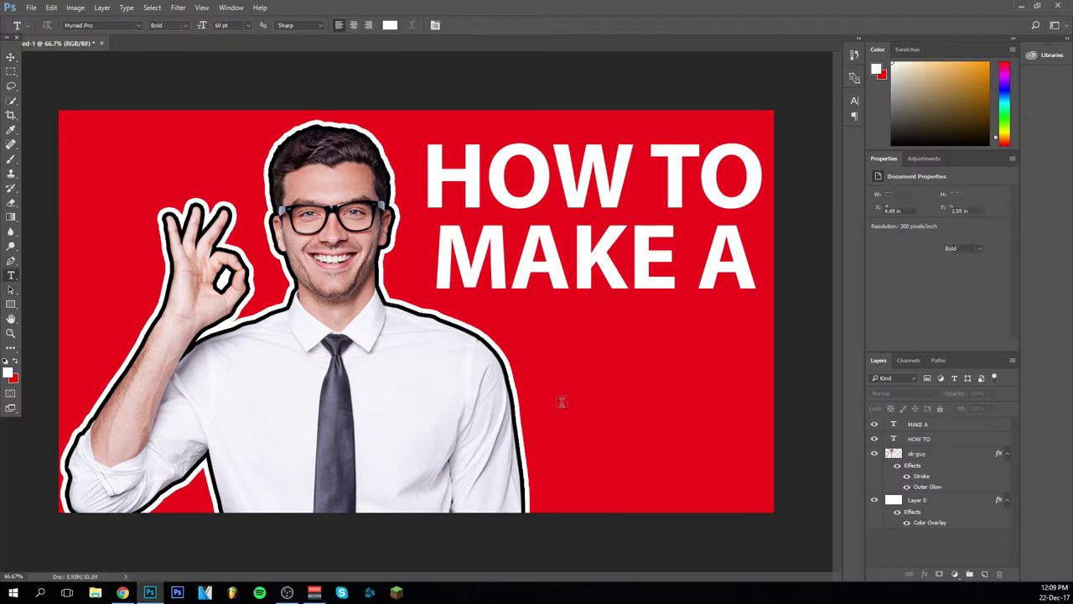
text(TUH)
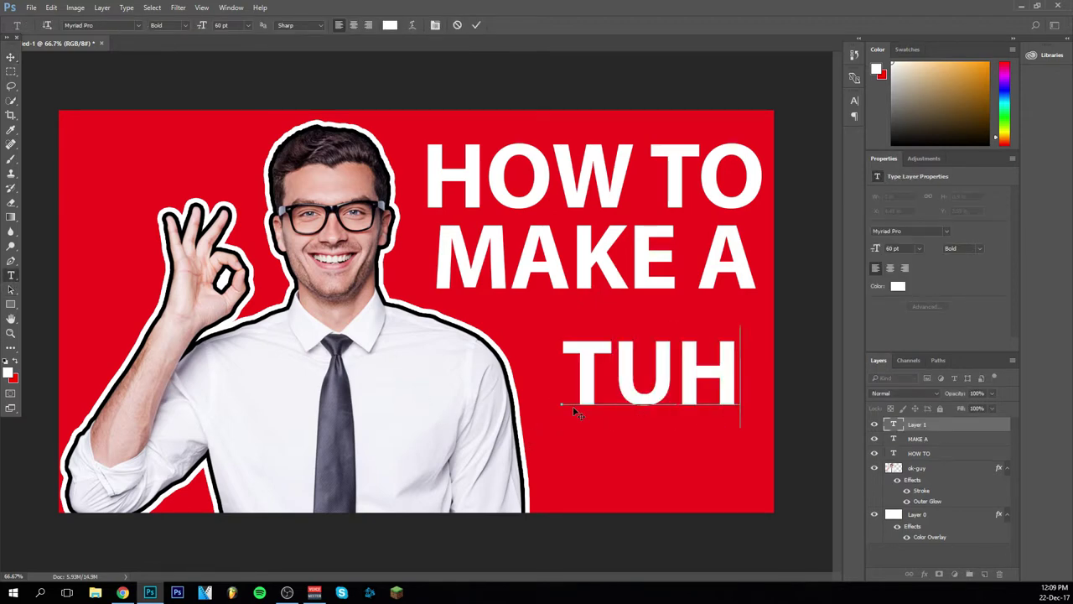
key(BackSpace)
key(BackSpace)
text(HUM)
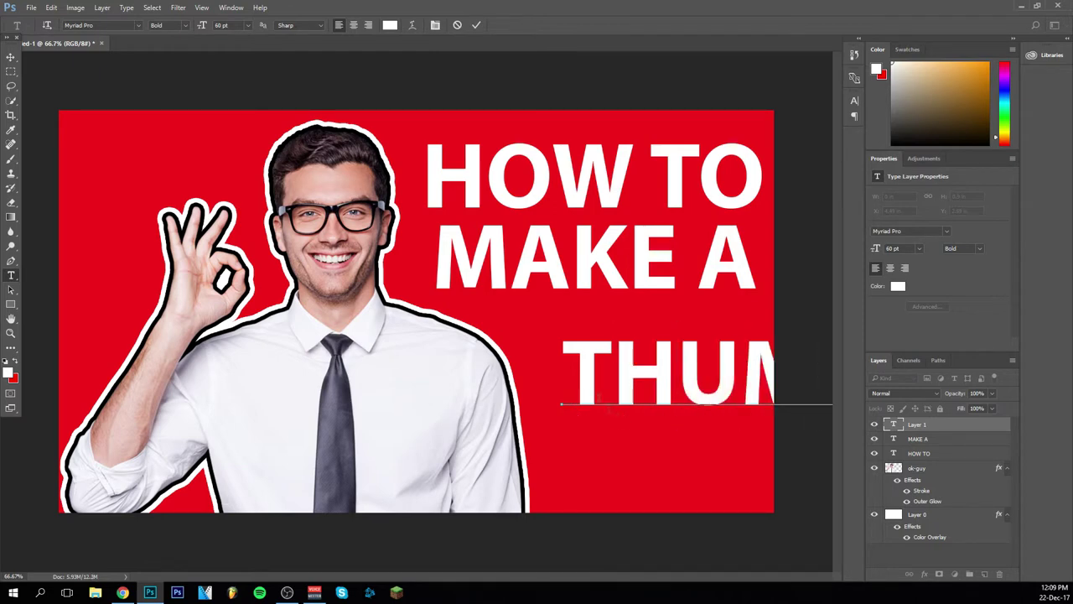
text(BNA)
drag(632, 451, 340, 442)
text(IL)
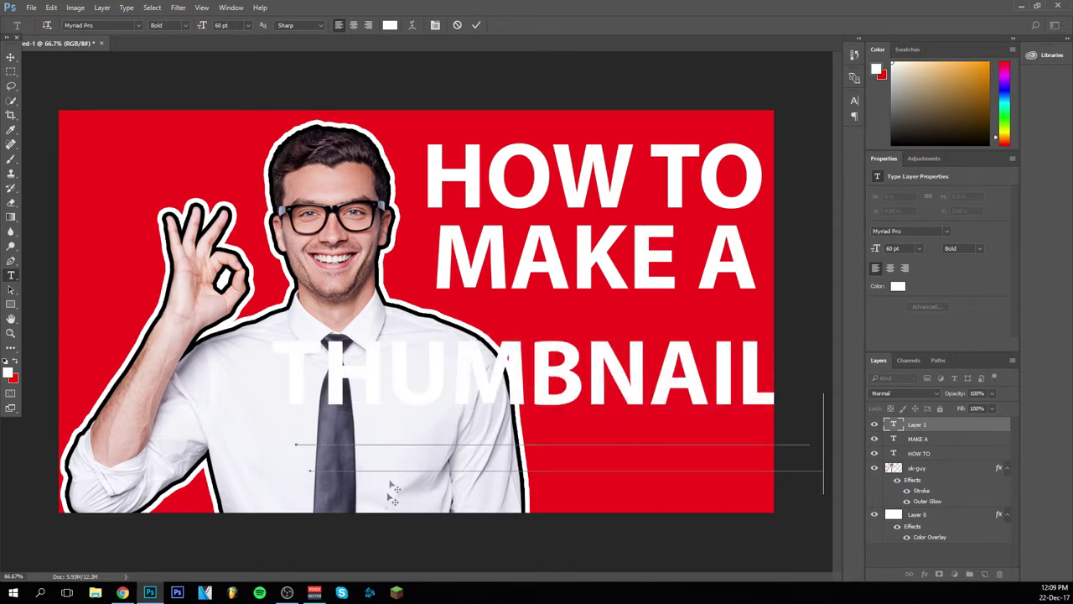
drag(407, 300, 413, 434)
- Reduce the THUMBNAIL text's font size to 46 pt
key(ctrl+a)
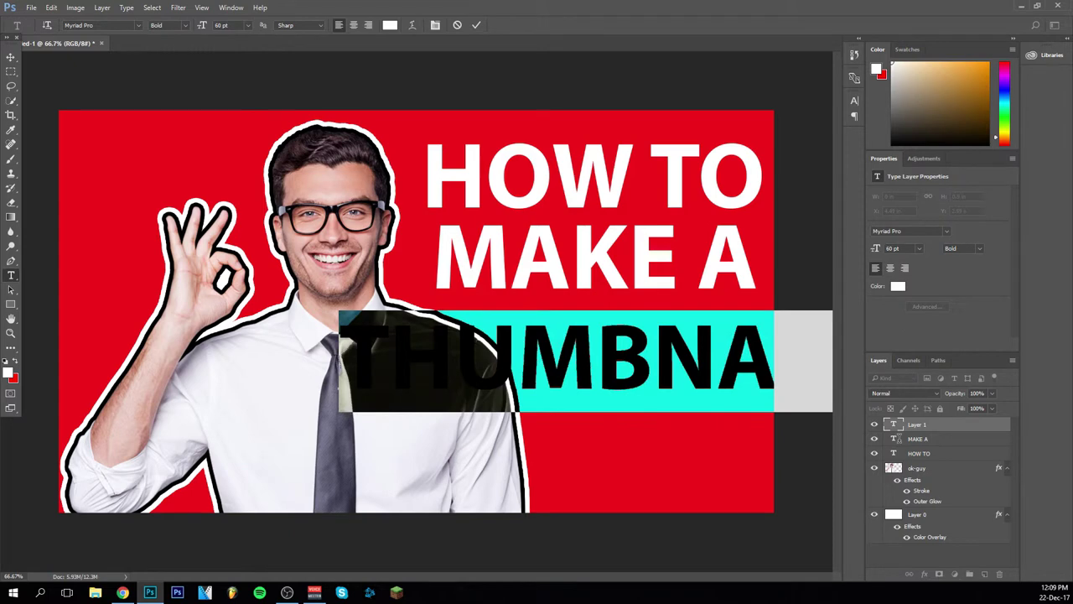
key(Down)
key(Down)
key(Down)
key(Down)
key(Down)
key(Down)
key(Down)
key(Down)
key(Down)
key(Down)
key(Down)
key(Down)
key(Down)
key(Down)
key(Down)
key(Down)
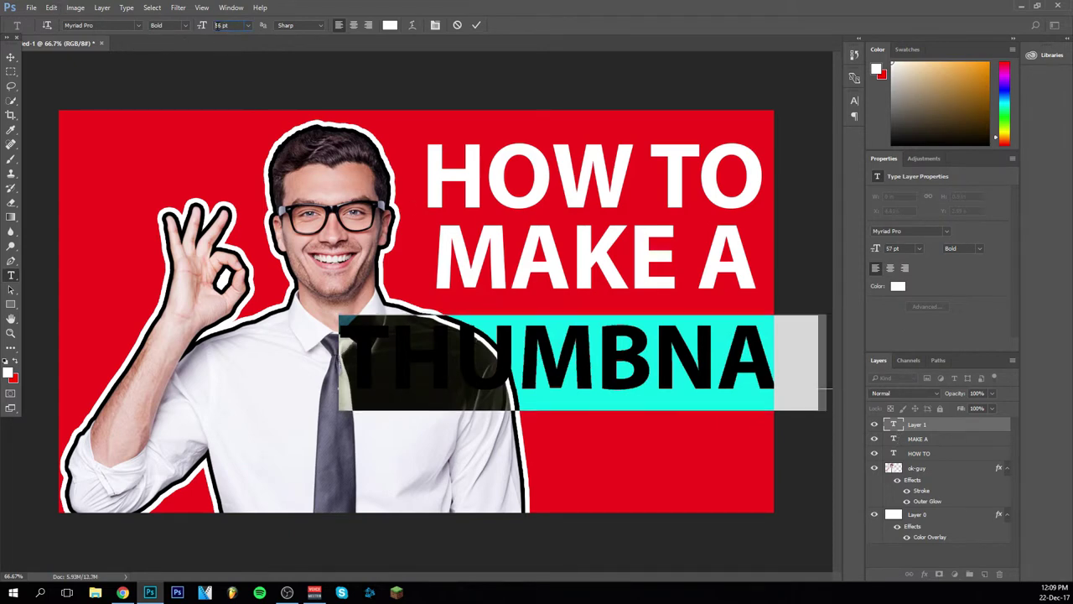
key(Down)
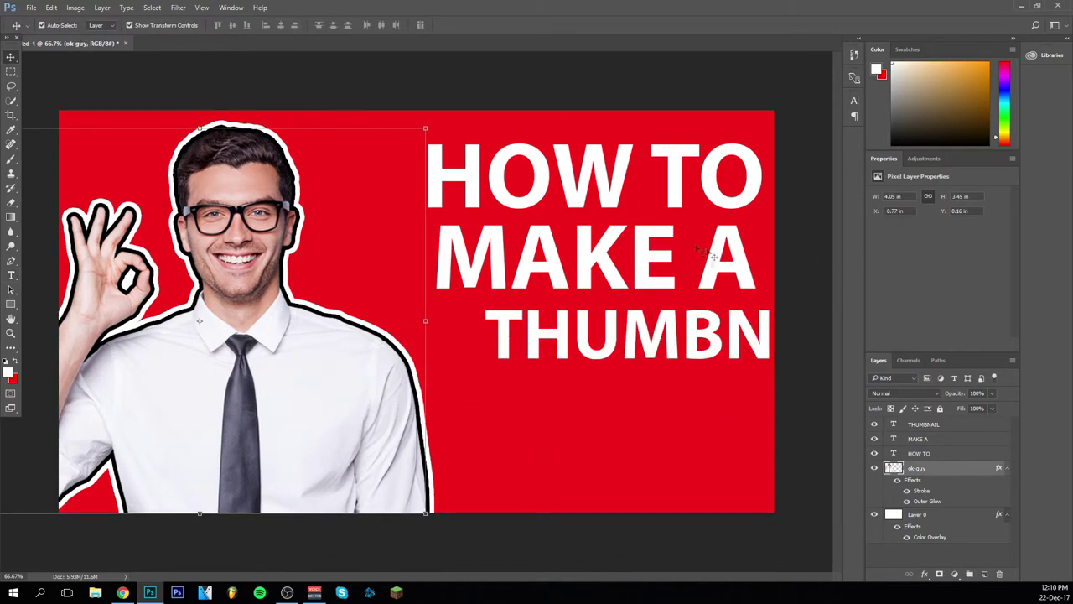
- Nudge the HOW TO text slightly left and move MAKE A up and left to sit closer beneath it
click(947, 453)
mouse_move(672, 154)
mouse_down()
mouse_move(638, 149)
mouse_move(659, 152)
mouse_up()
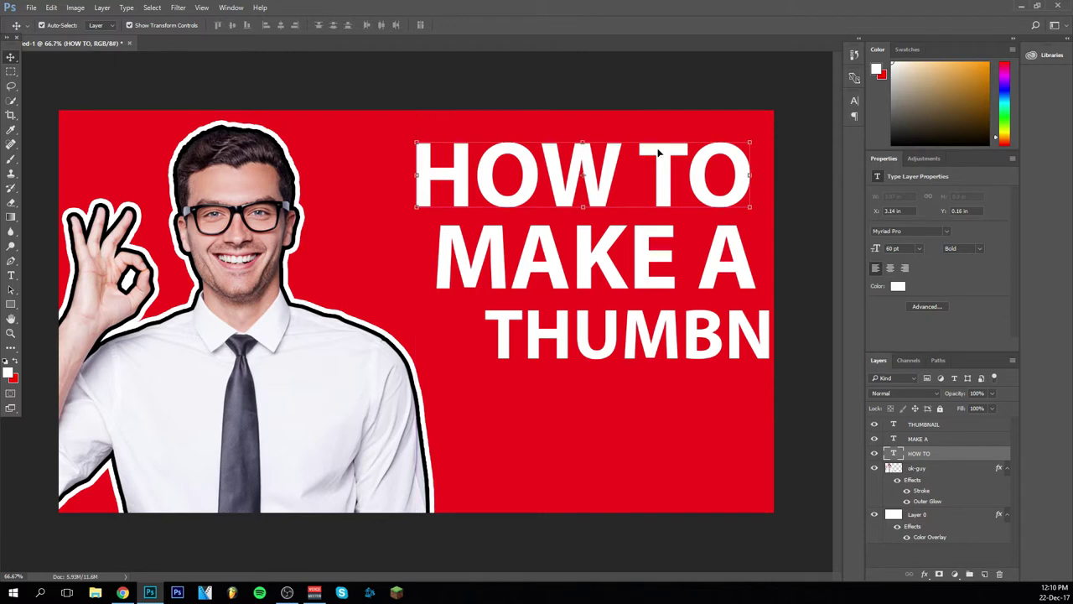
drag(598, 263, 575, 259)
- Set the MAKE A text's font size to 63 pt and commit it
click(11, 275)
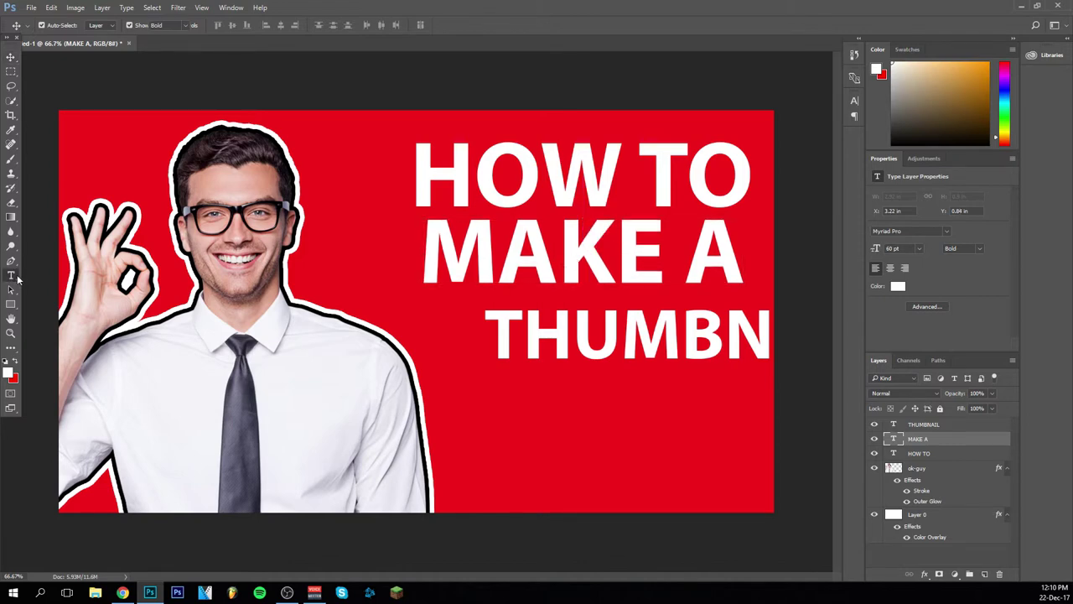
drag(428, 250, 746, 251)
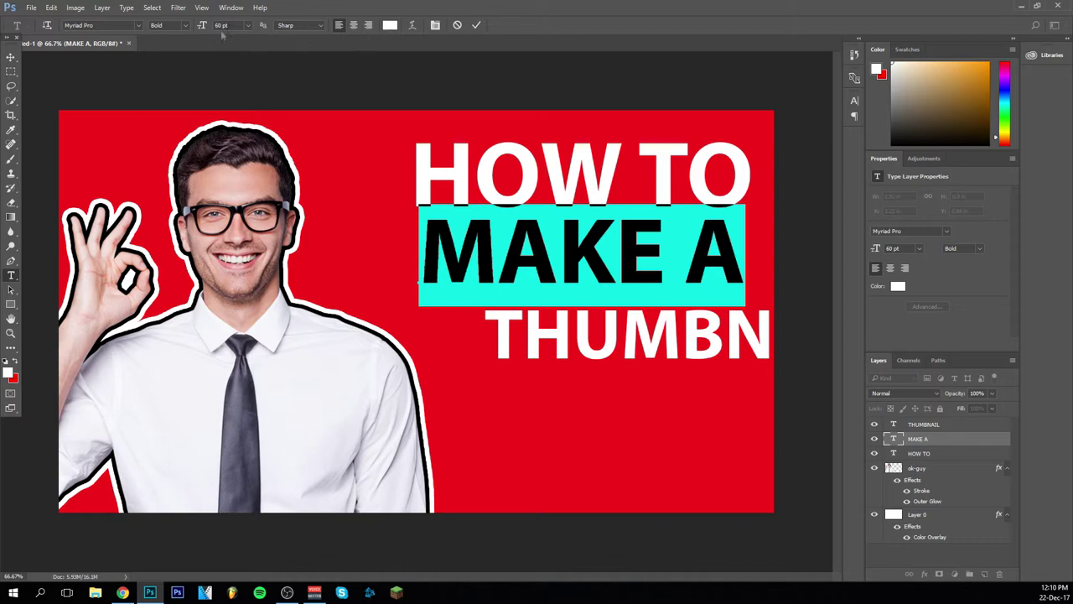
key(Up)
key(Up)
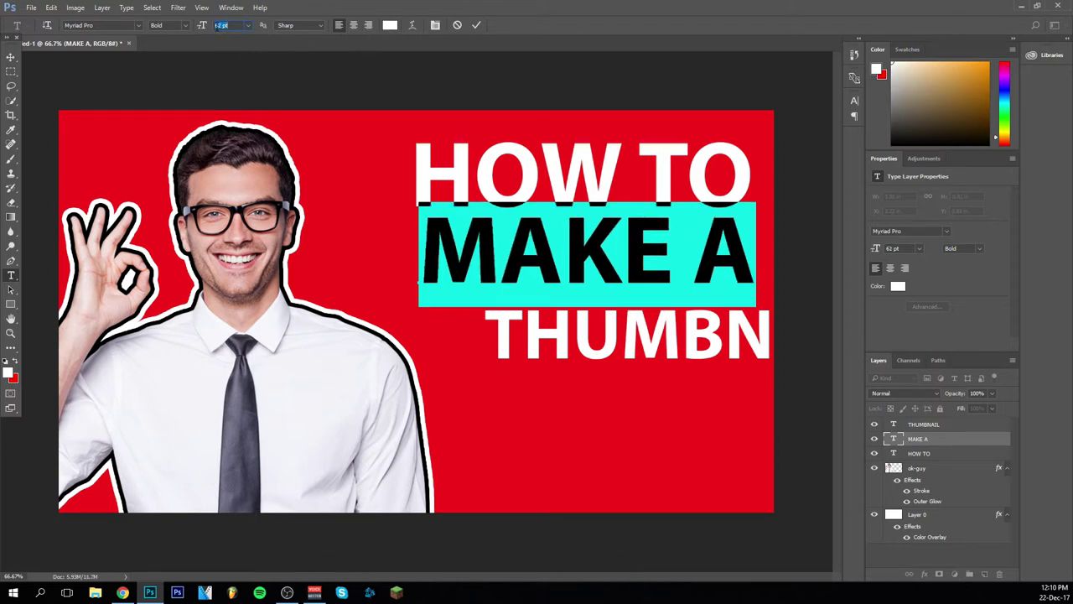
key(Up)
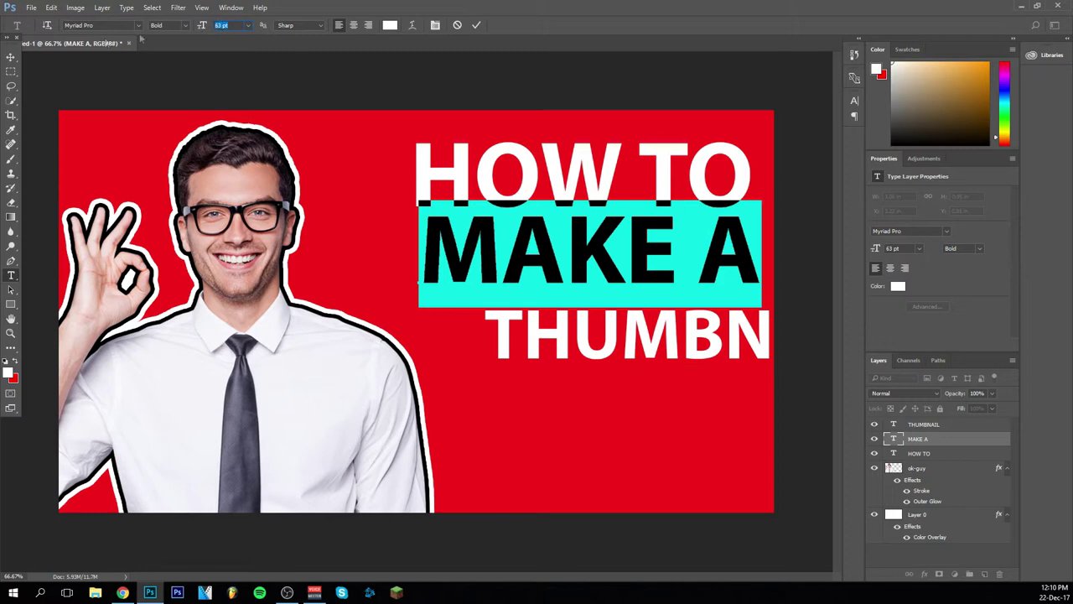
click(11, 56)
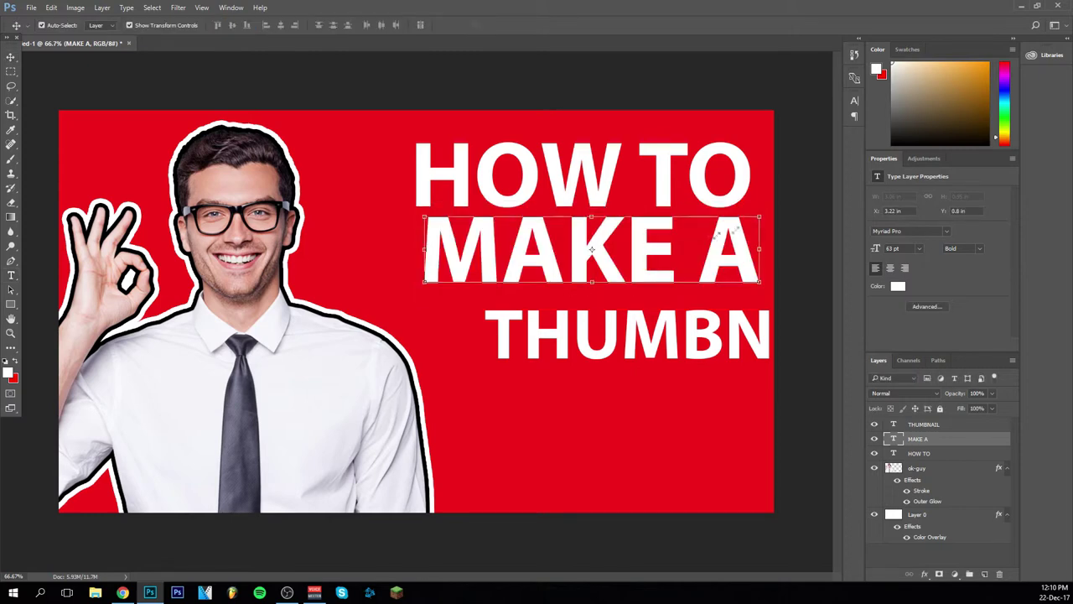
- Shift the enlarged MAKE A text slightly left and down so its edges line up with HOW TO, and apply the transform
key(ctrl+t)
drag(646, 244, 637, 243)
click(493, 24)
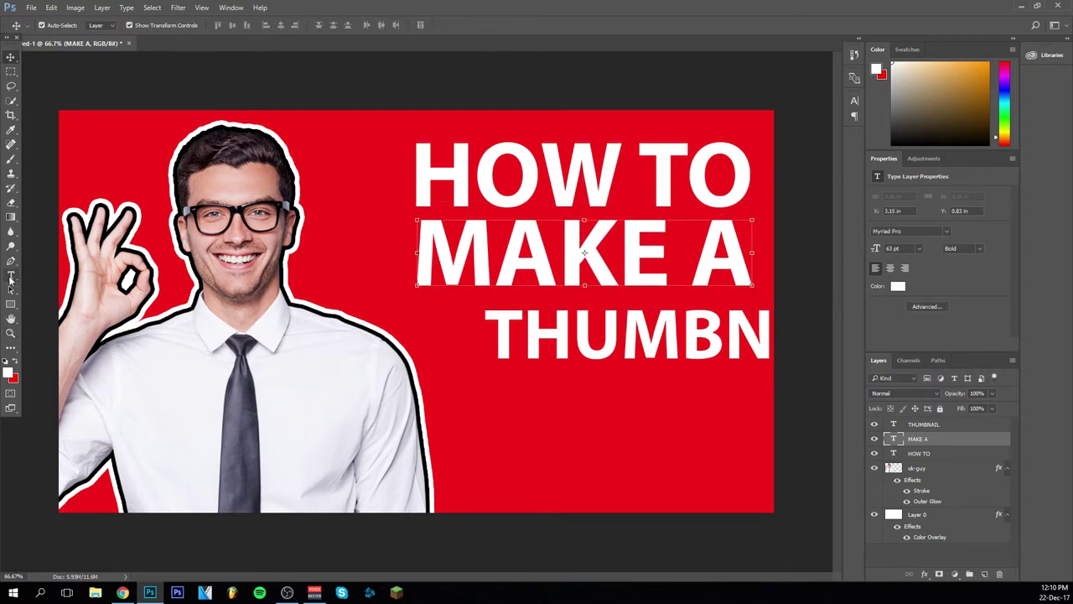
- Move the THUMBNAIL text left and slightly down so it starts near the left edge of MAKE A
click(10, 275)
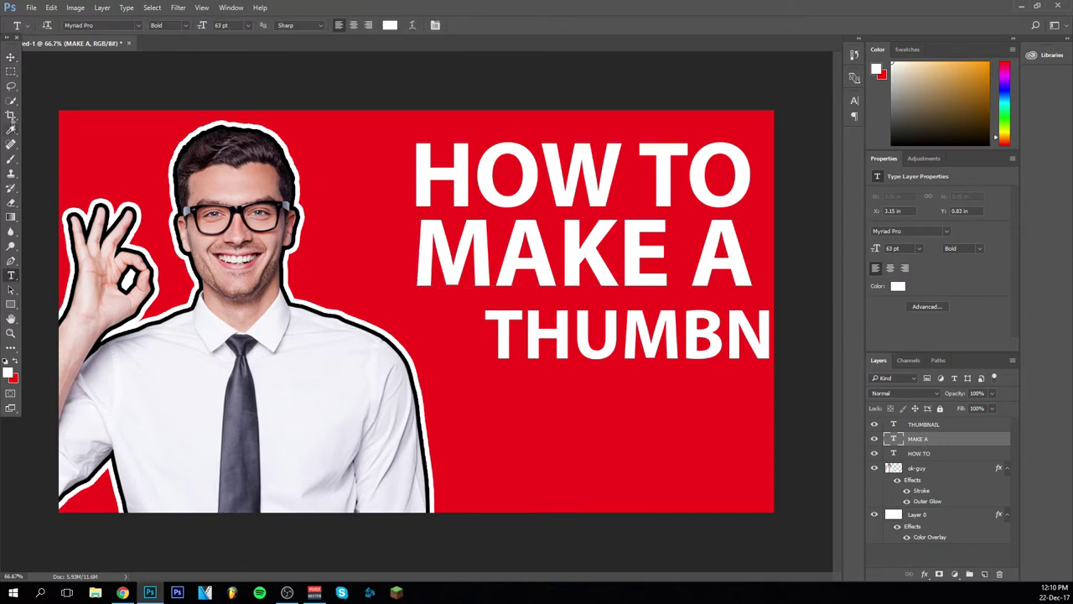
click(11, 57)
click(637, 332)
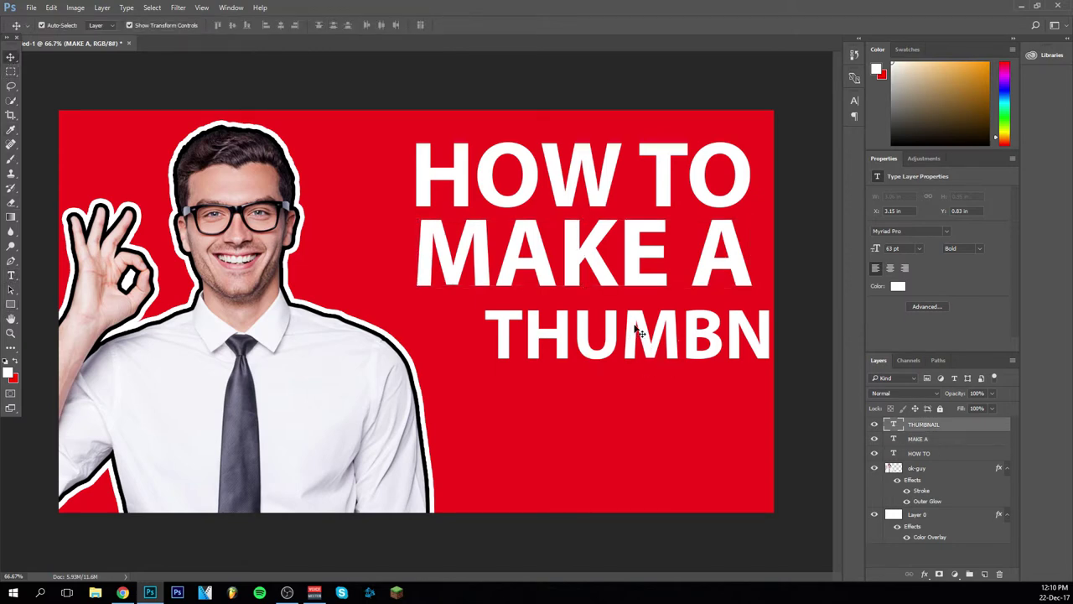
drag(637, 332, 562, 343)
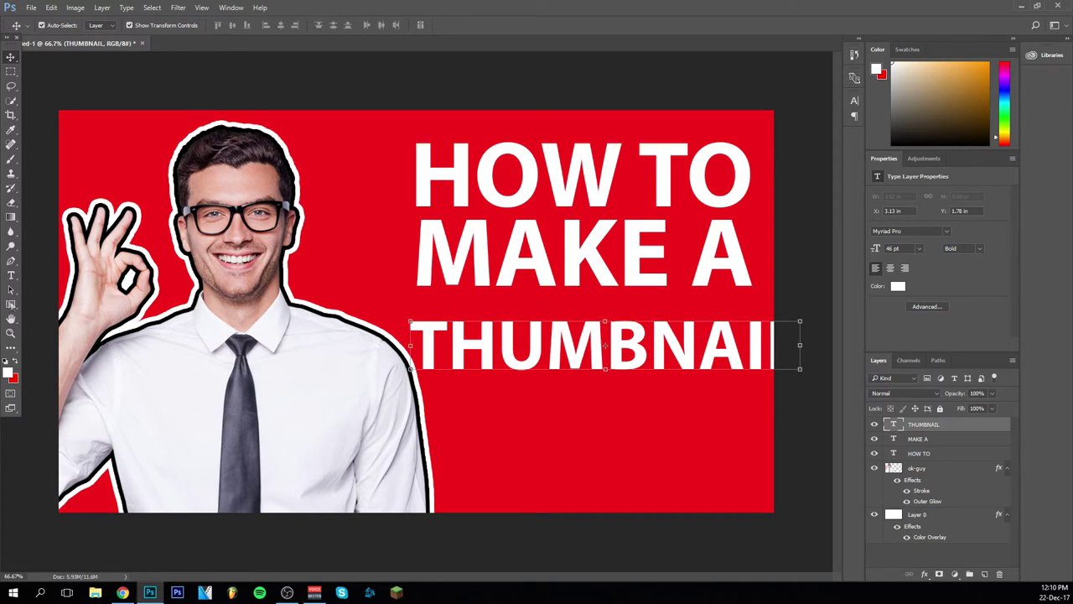
- Set the THUMBNAIL text's font size to 40 pt
click(10, 277)
double_click(421, 342)
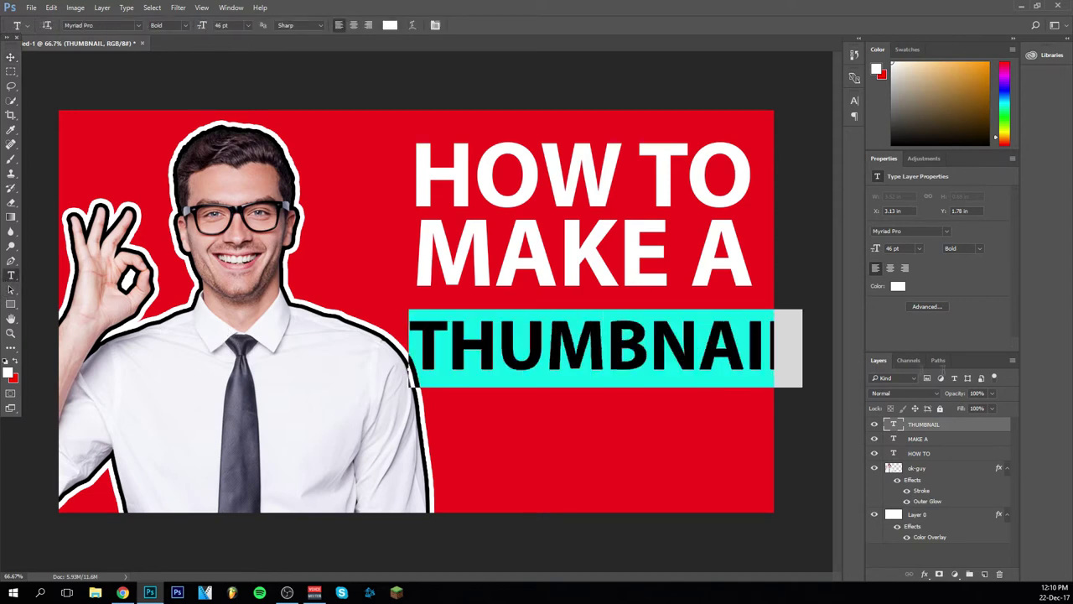
click(221, 26)
key(Down)
key(Down)
key(Down)
key(Down)
key(Down)
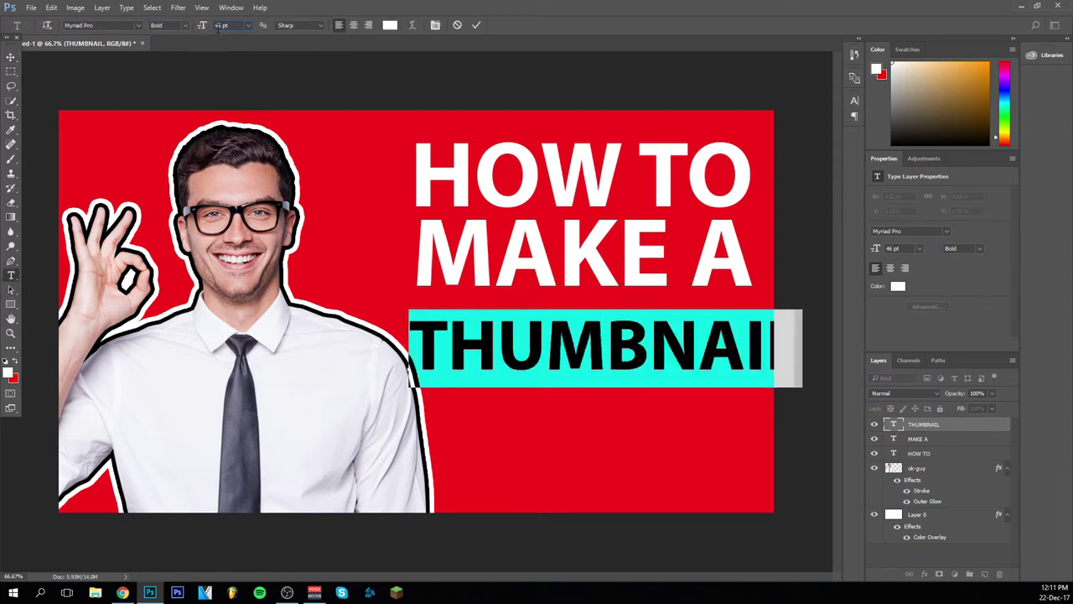
key(Down)
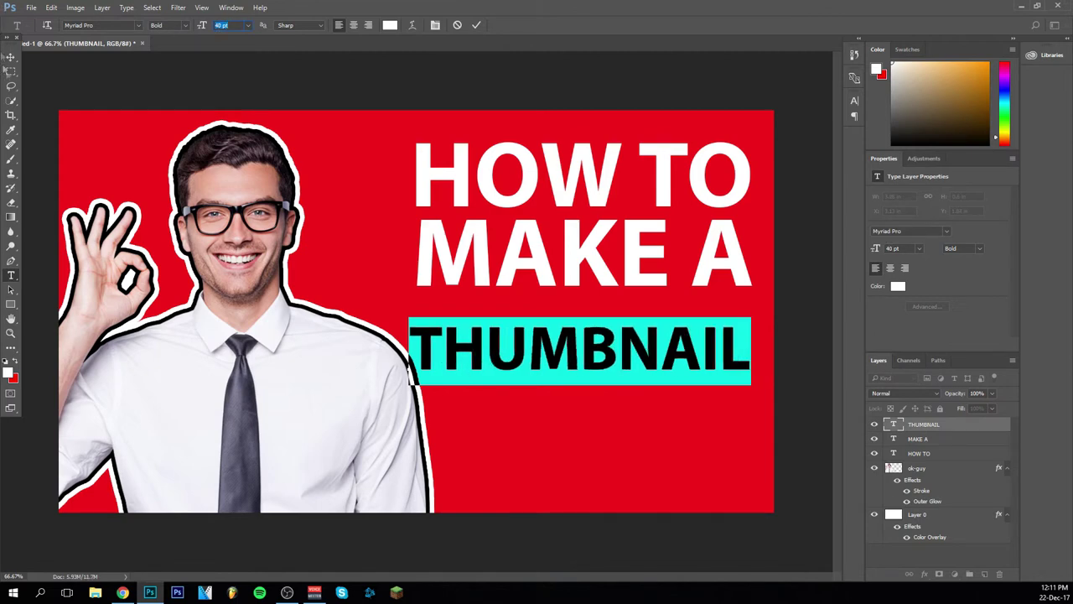
- Move the THUMBNAIL text up directly beneath MAKE A, aligned with the lines above, apply the transform and deselect the layer
click(11, 57)
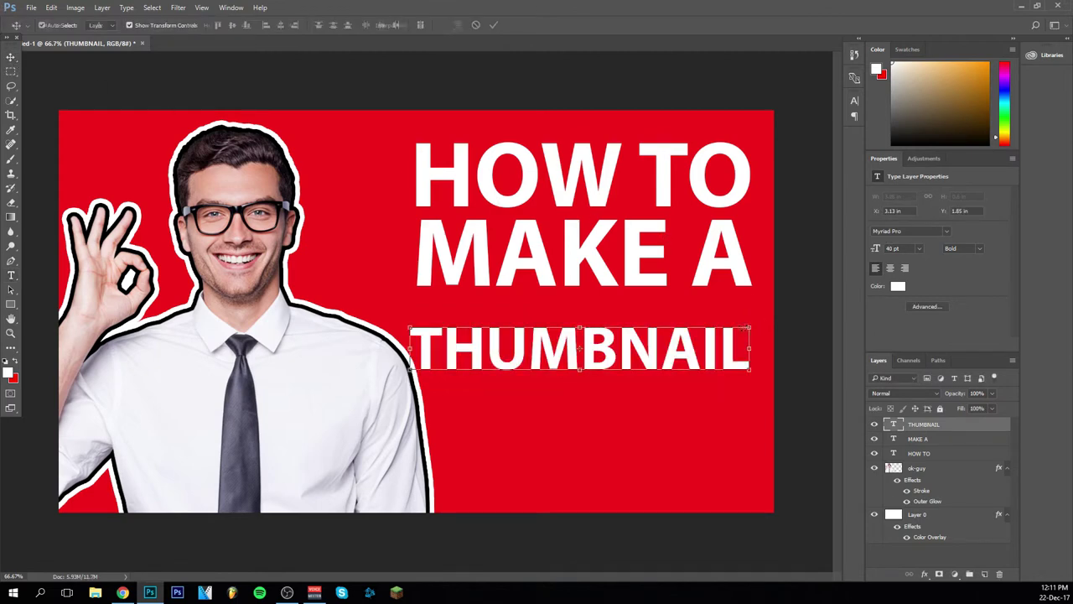
key(ctrl+t)
drag(548, 352, 554, 329)
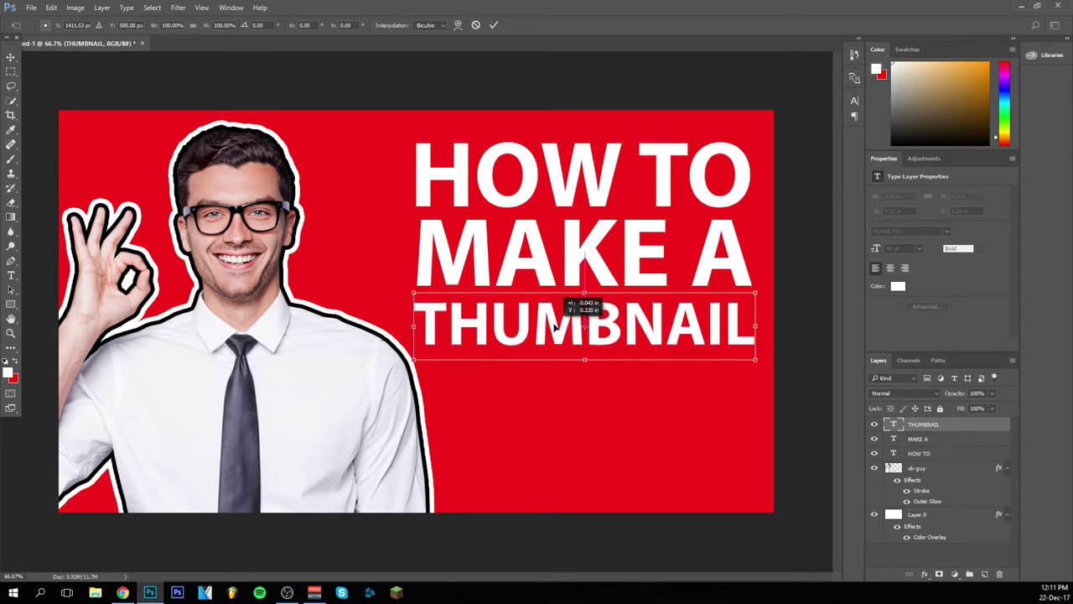
drag(554, 327, 554, 327)
click(493, 25)
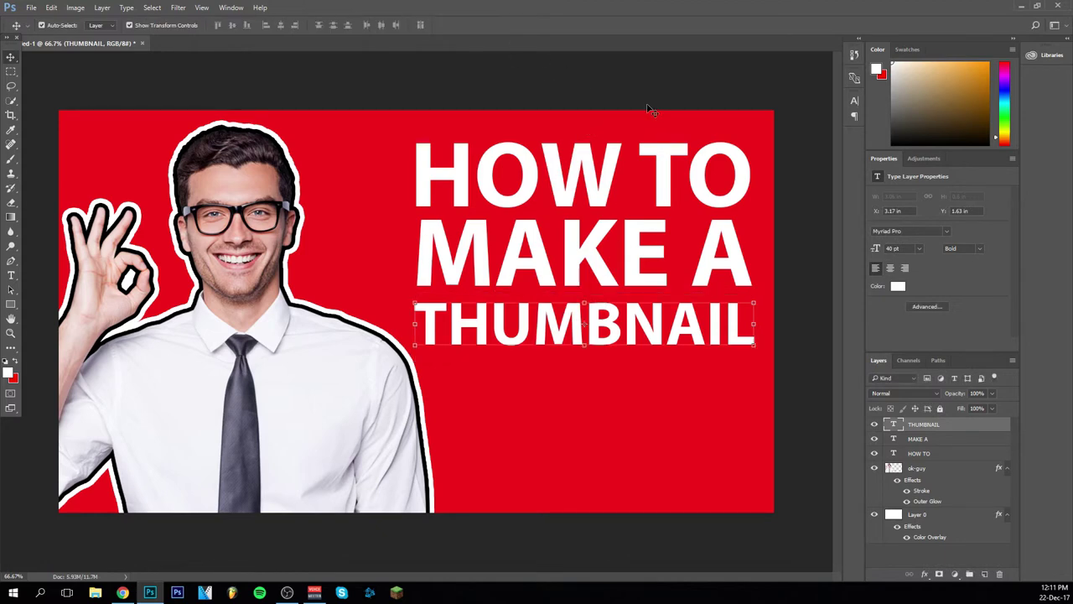
click(639, 98)
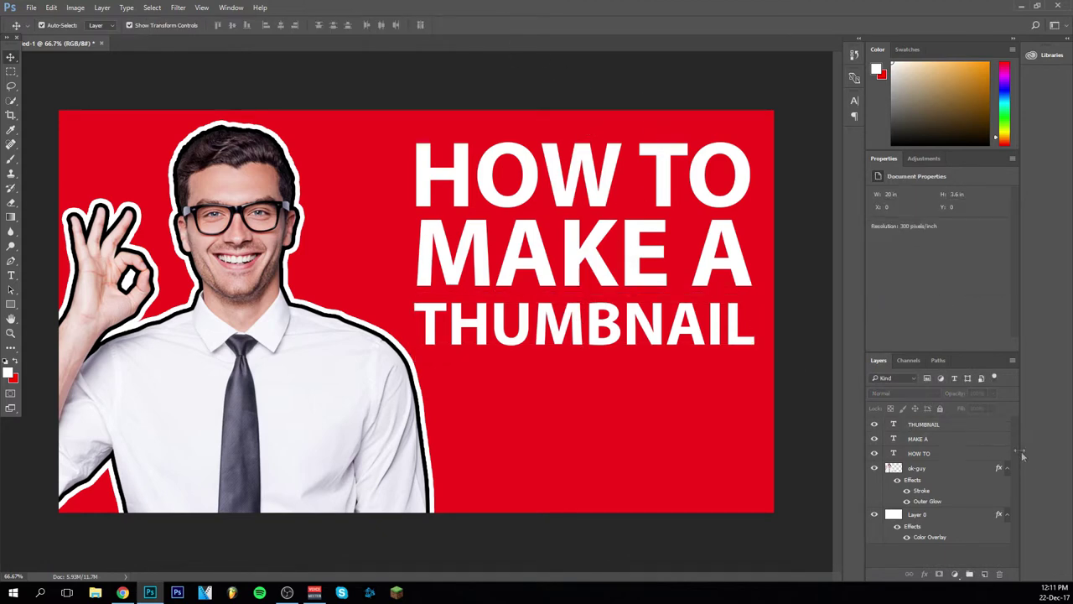
- Reorder the text layers so HOW TO is on top, followed by MAKE A and THUMBNAIL
click(989, 427)
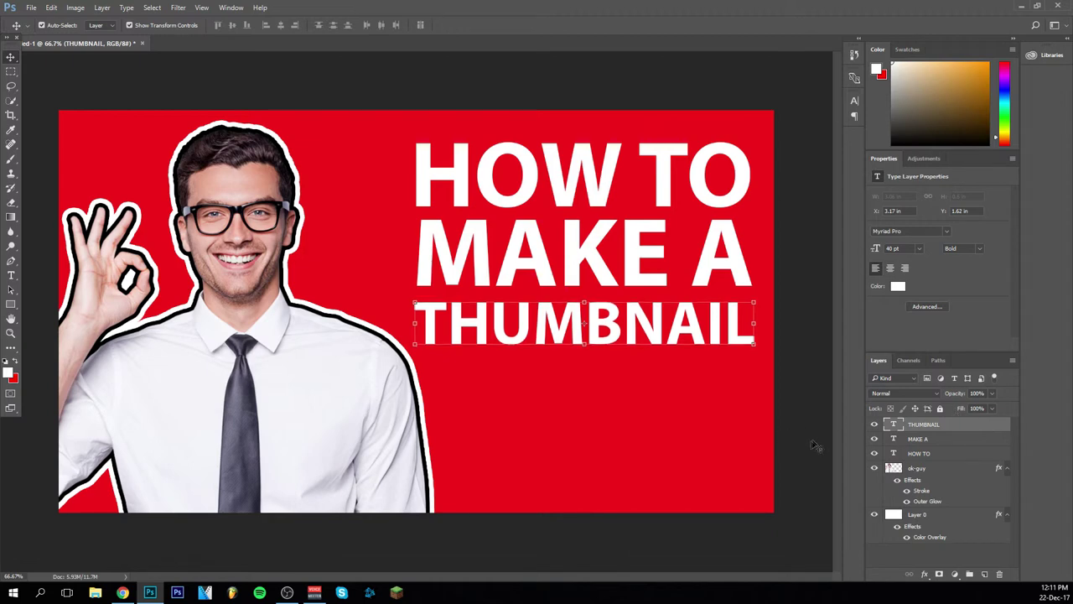
mouse_move(941, 429)
mouse_down()
mouse_move(945, 455)
mouse_move(941, 437)
mouse_up()
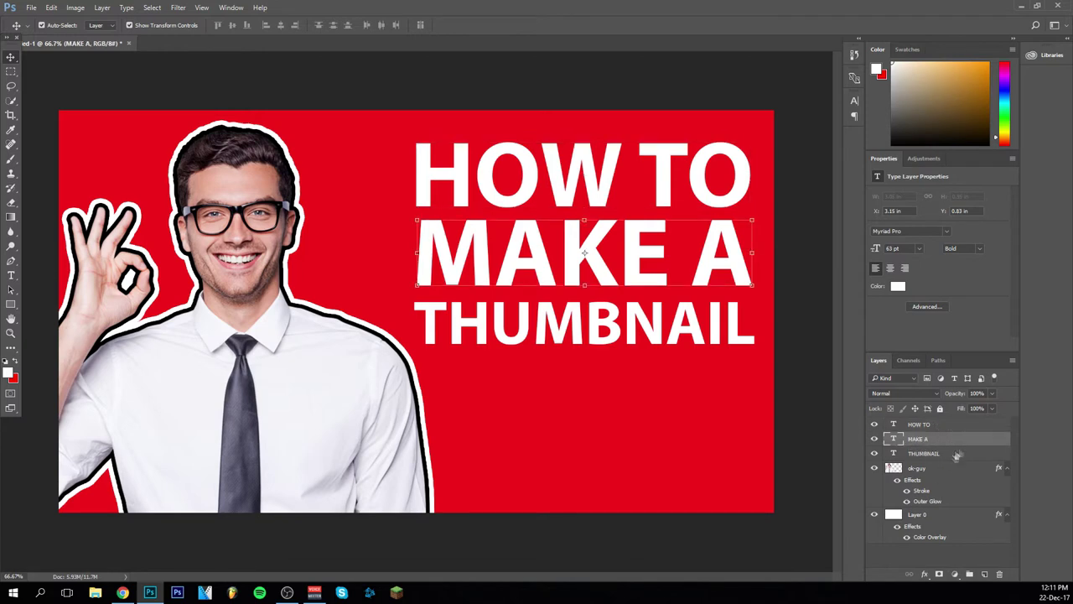
- Group the HOW TO layer into a group named Text, add MAKE A and THUMBNAIL to it, and collapse the group
click(955, 426)
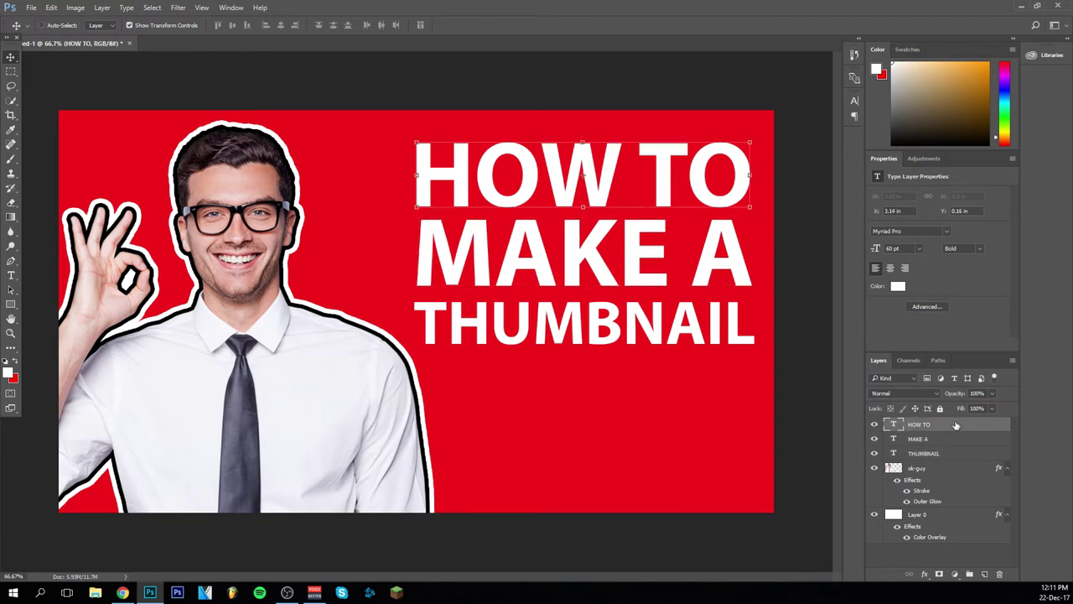
key(ctrl+g)
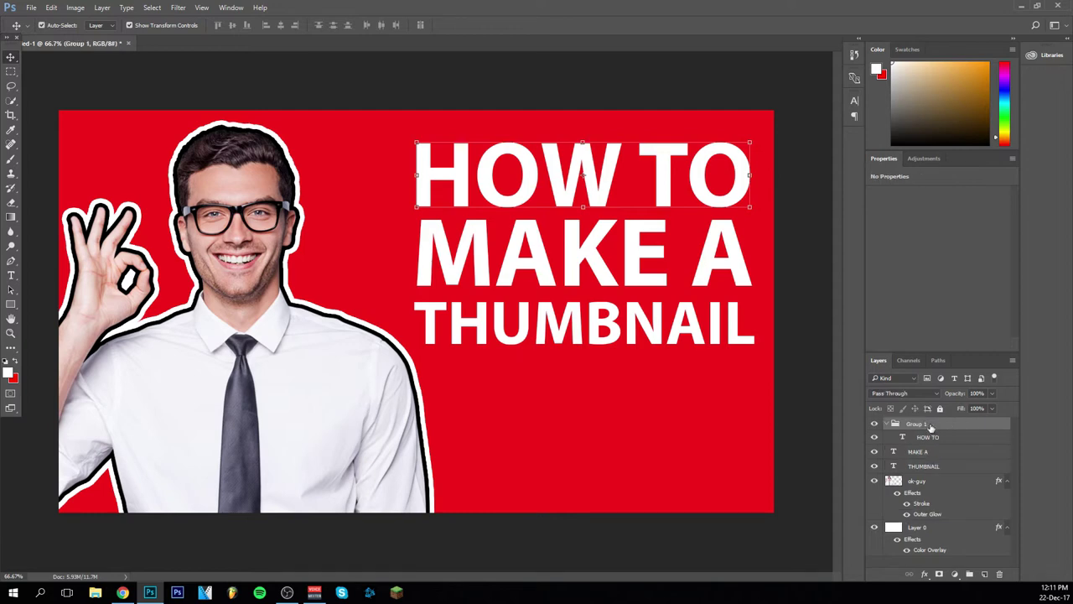
double_click(921, 423)
text(Text)
key(Return)
drag(962, 455, 956, 456)
click(890, 425)
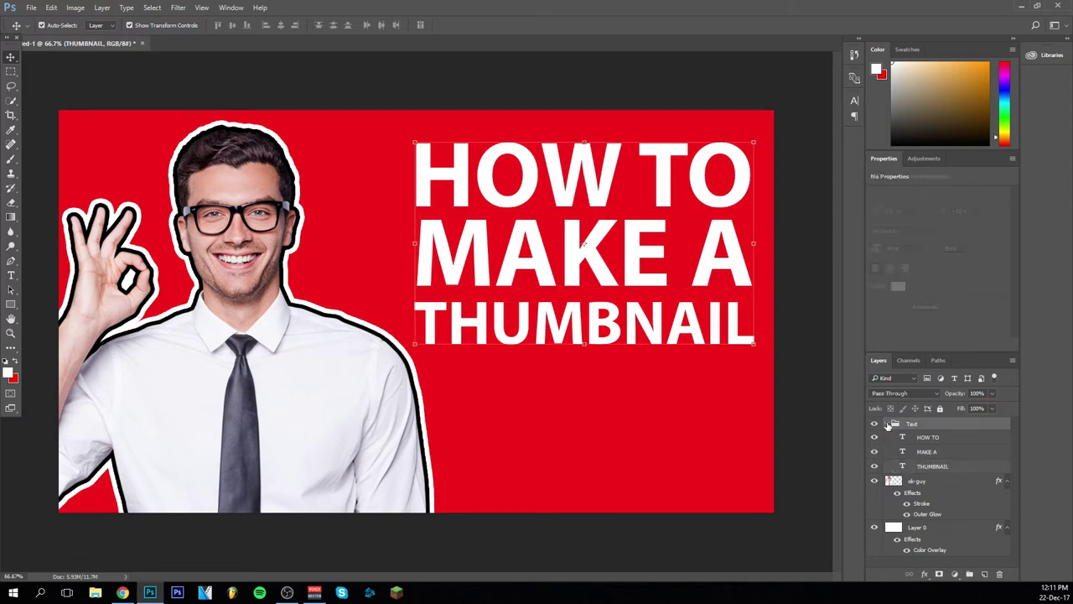
click(887, 425)
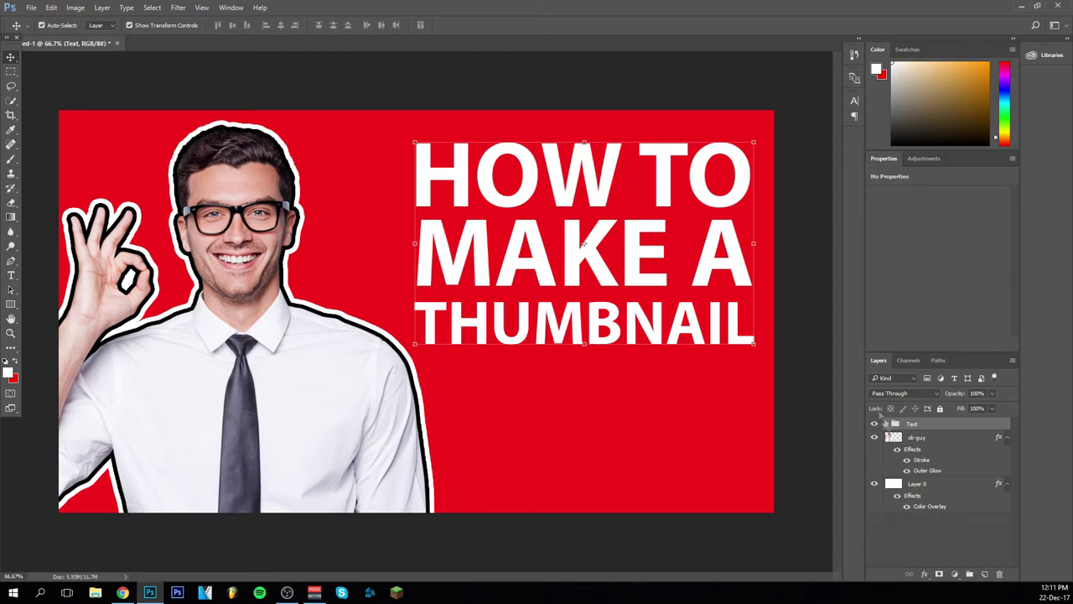
- Enlarge and reposition the text lines, with THUMBNAIL starting beside the man's shoulder below MAKE A, and apply the transformation
key(ctrl+t)
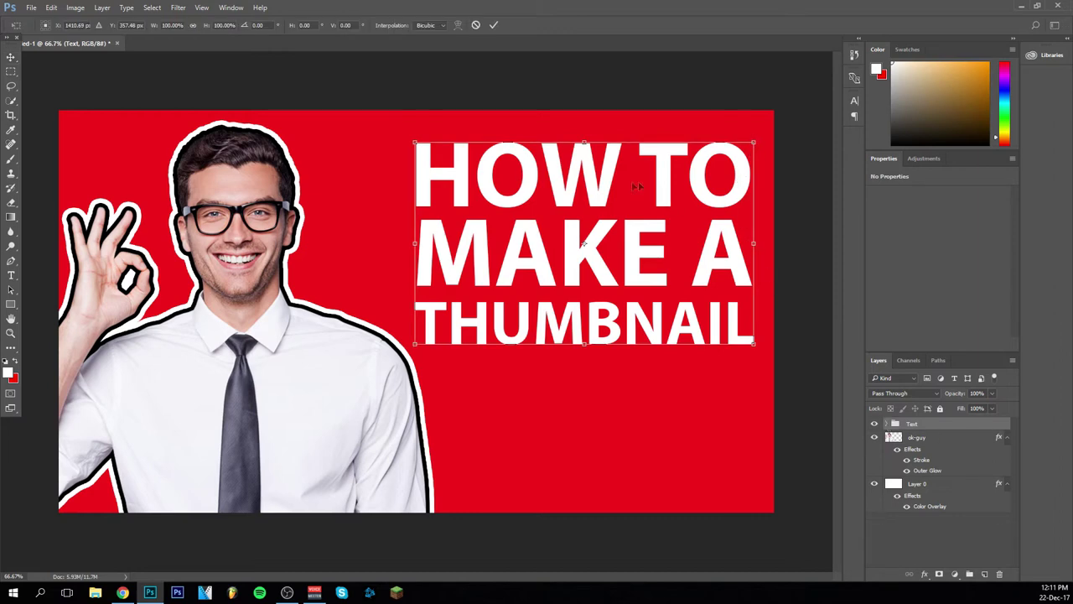
drag(588, 176, 589, 249)
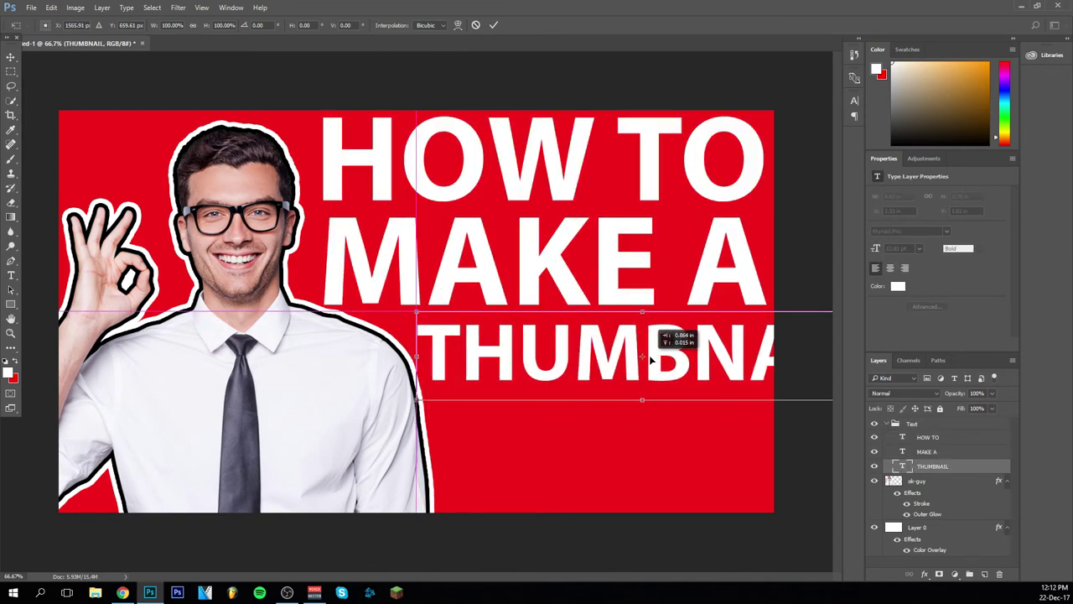
click(11, 275)
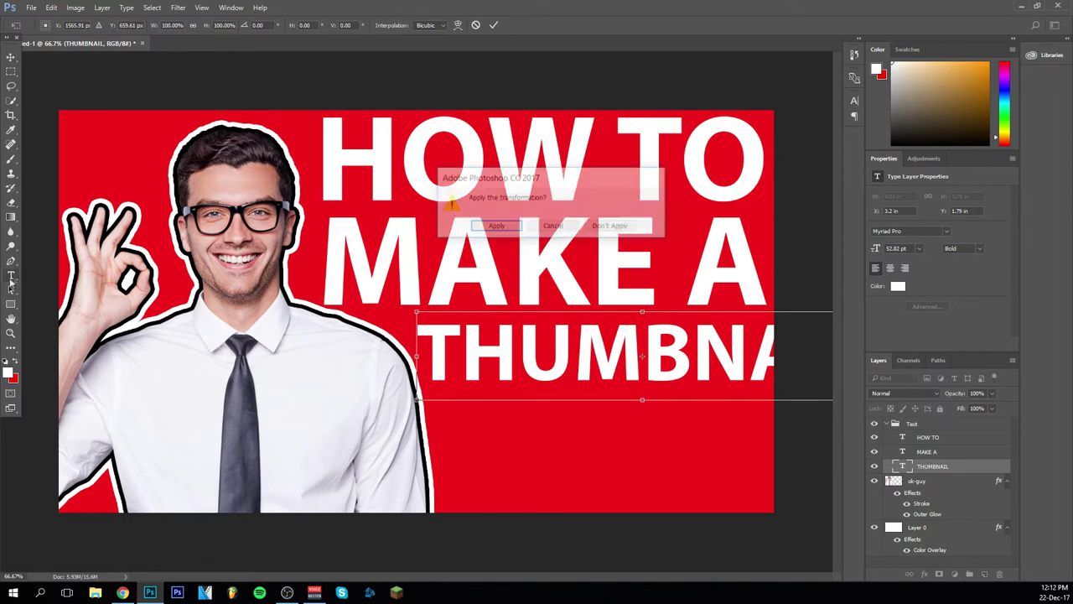
click(495, 226)
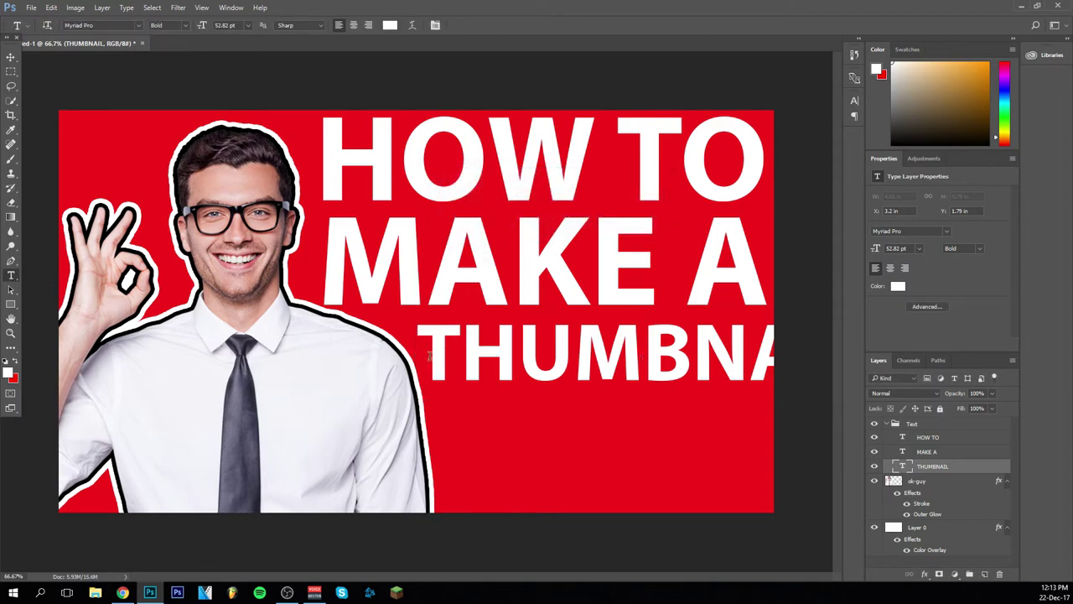
- Reduce the THUMBNAIL text's font size until the whole word fits inside the canvas, aligned with the right edge of MAKE A
double_click(586, 357)
click(225, 25)
key(Down)
key(Down)
key(Down)
key(Down)
key(Down)
key(Down)
key(Down)
key(Down)
key(Down)
key(Down)
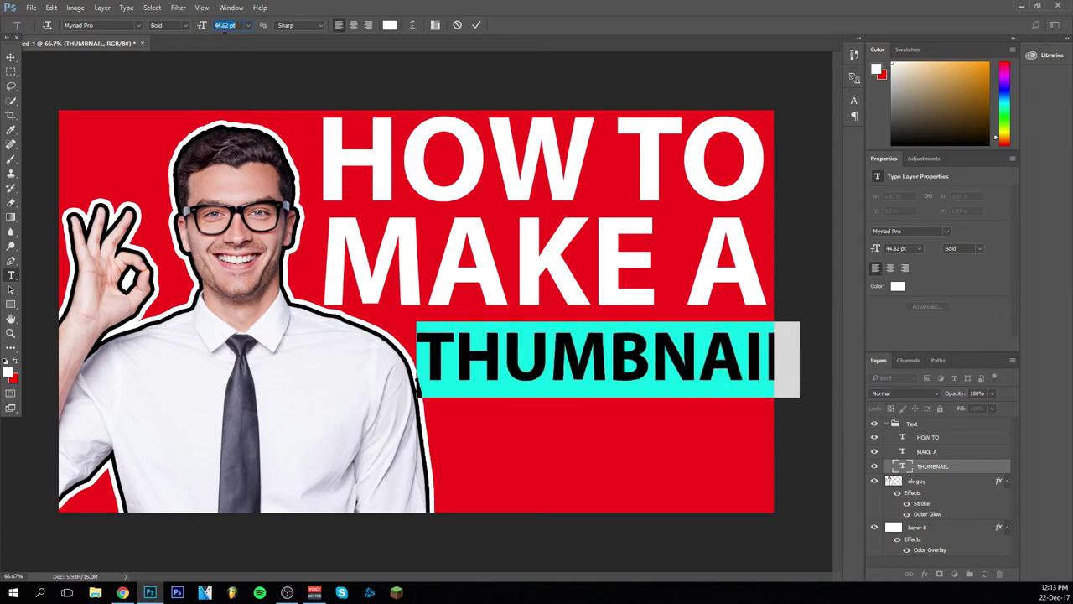
click(556, 422)
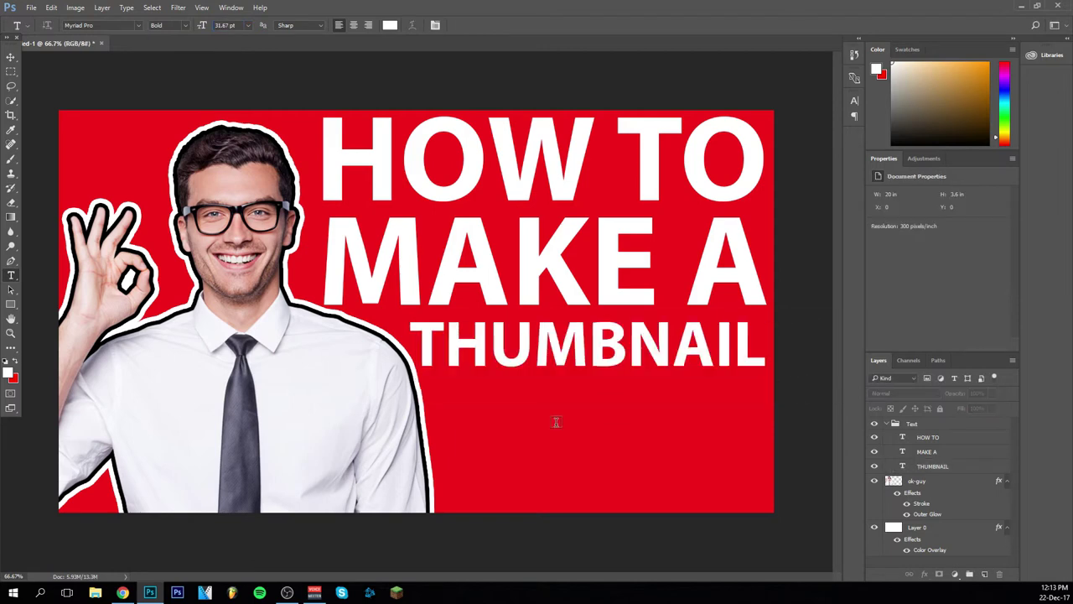
- Add a fourth text layer reading PART 2 below THUMBNAIL and set its font size to 61 pt
click(473, 442)
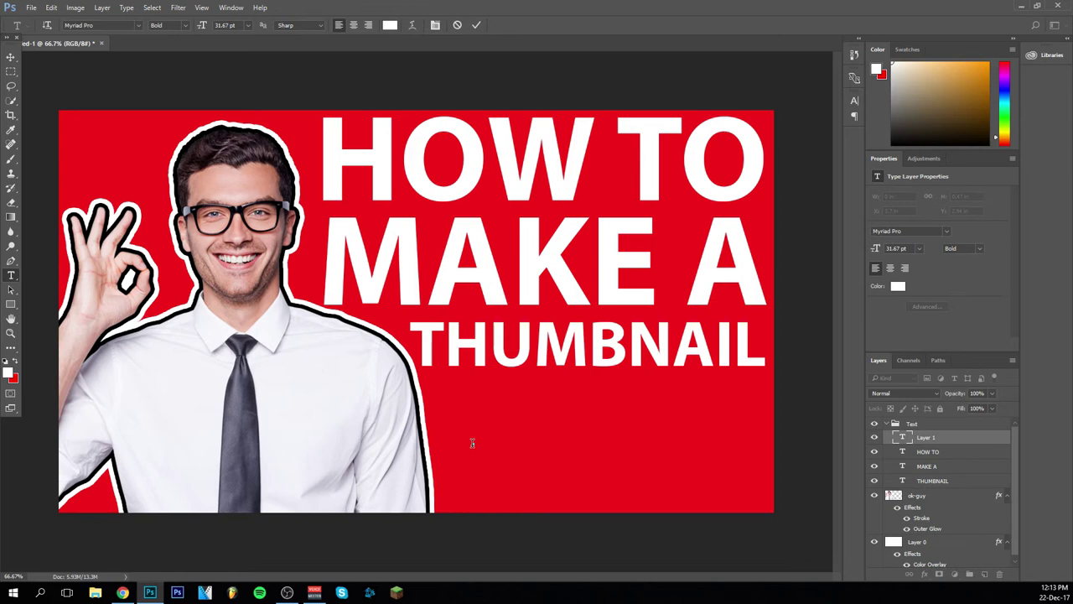
text(PART 2)
key(ctrl+a)
click(219, 24)
key(Up)
key(Up)
key(Up)
key(Up)
key(Up)
key(Up)
key(Up)
key(Up)
key(Up)
key(Up)
key(Up)
key(Up)
key(Up)
key(Up)
key(Up)
key(Up)
key(Up)
key(Up)
key(Up)
key(Up)
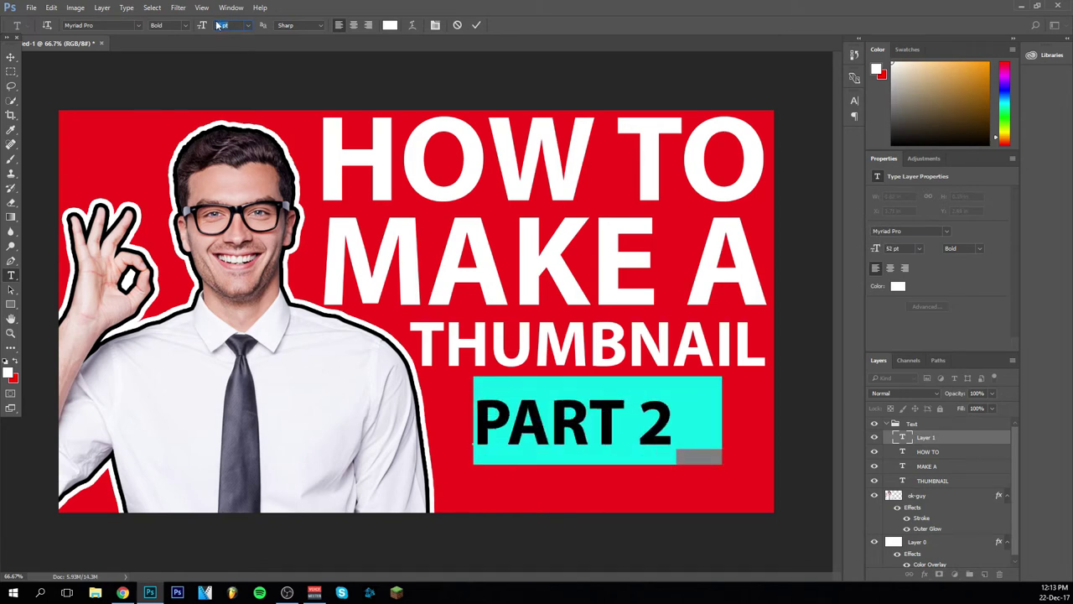
key(Up)
key(Up)
key(Up)
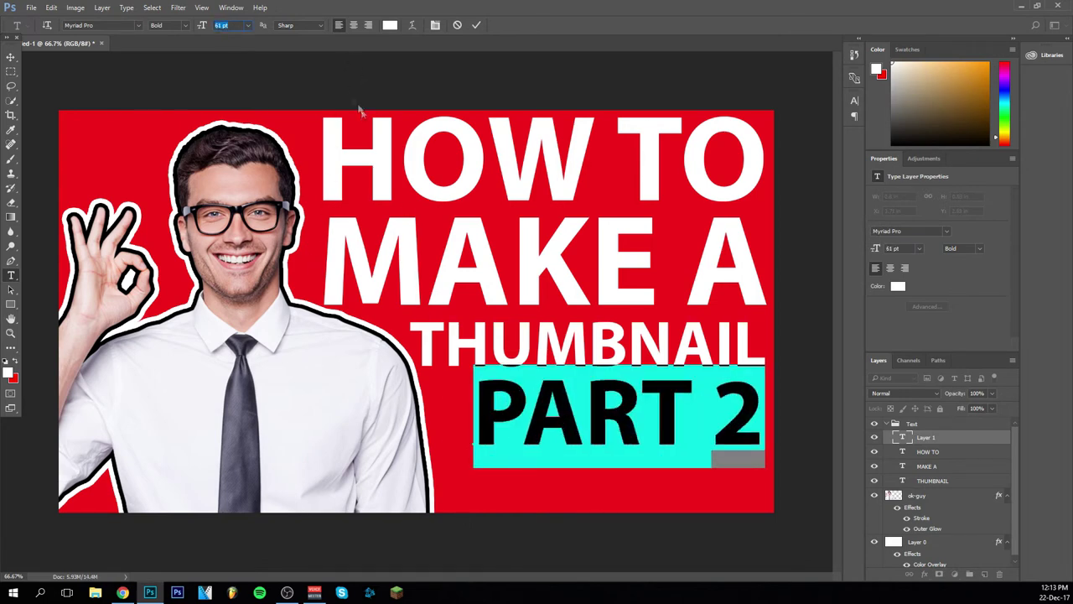
- Commit the PART 2 text edit, switch to the Move tool and clear the layer selection
key(ctrl+Return)
key(v)
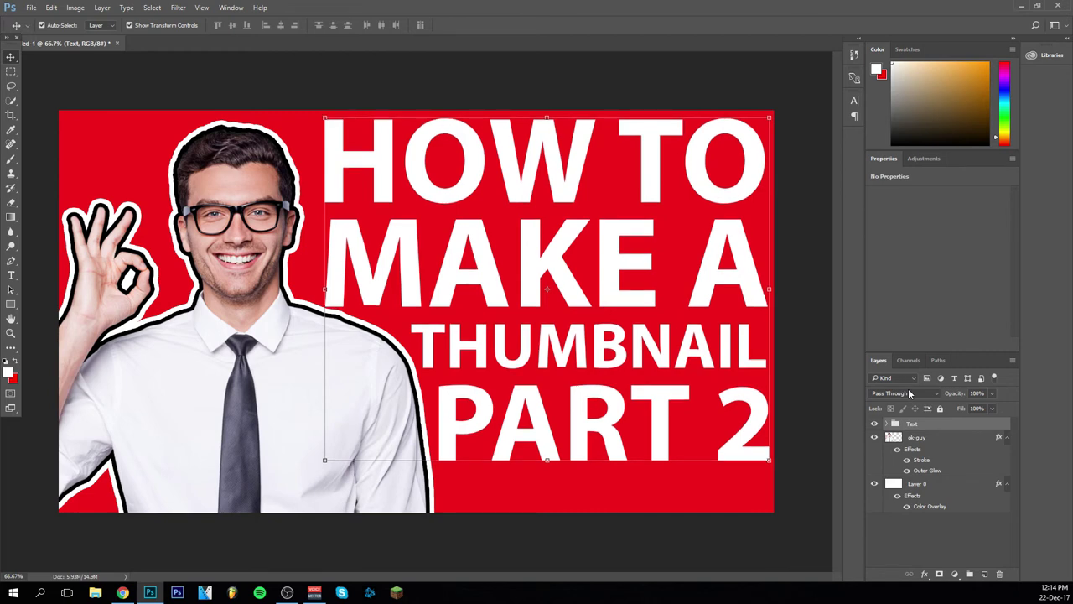
click(797, 148)
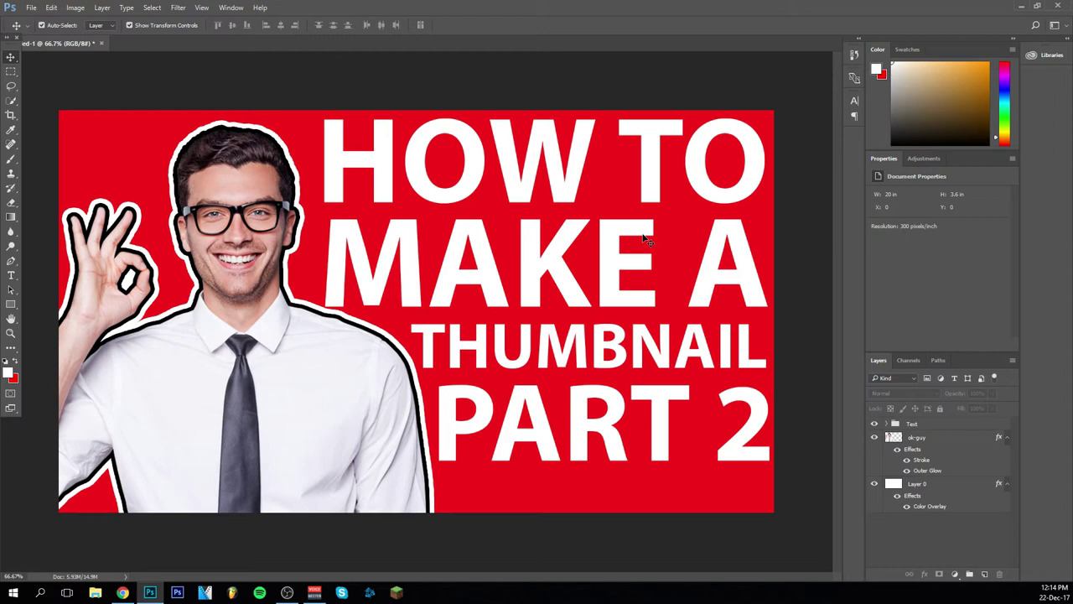
- Try out a muted red and a bright green text color on PART 2 without keeping either
click(11, 275)
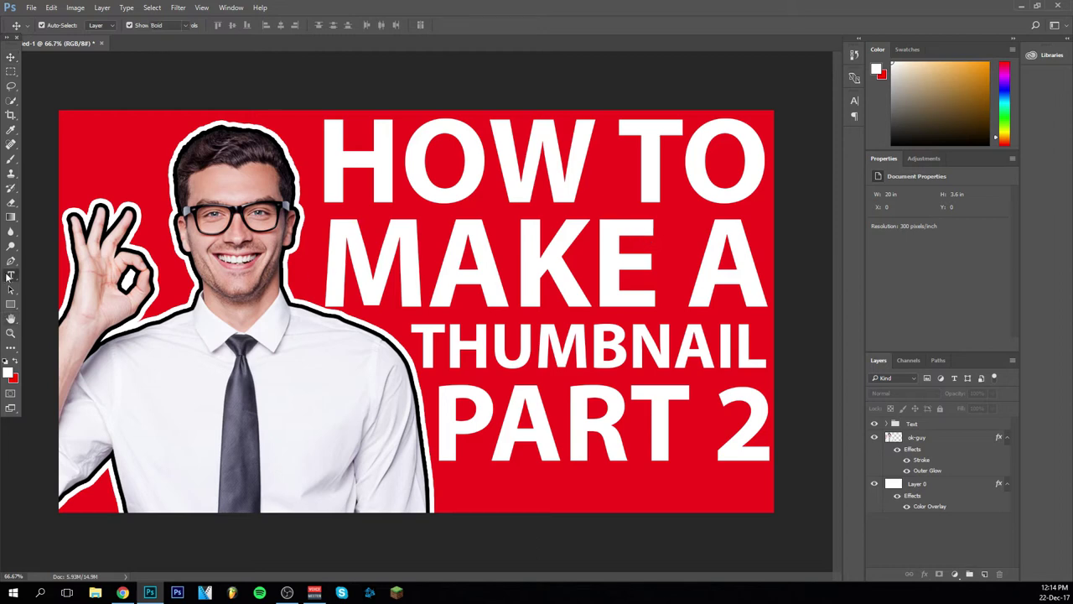
drag(440, 423, 810, 444)
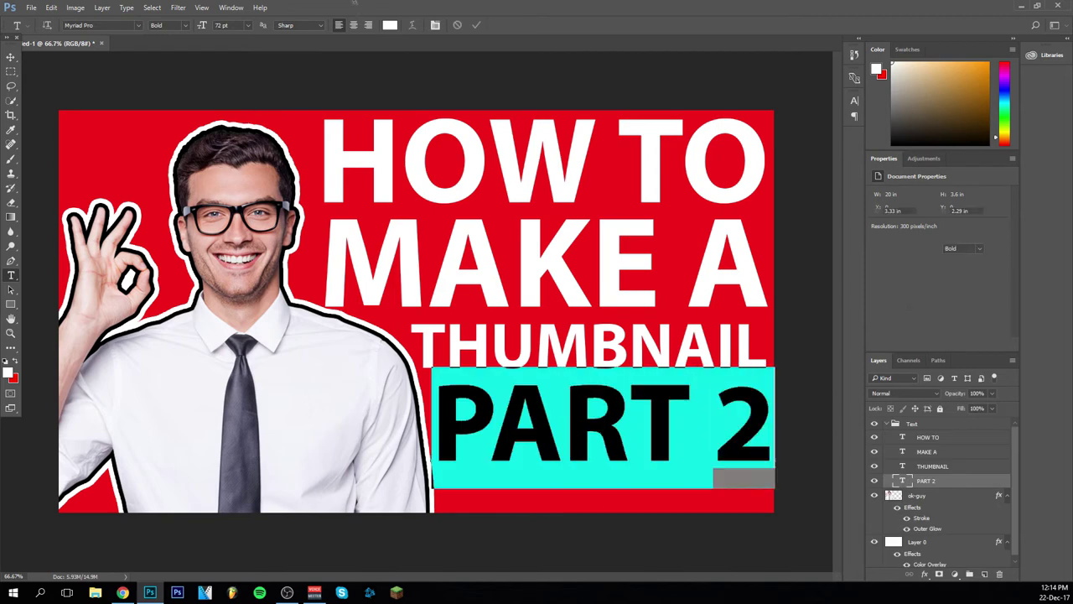
click(390, 25)
mouse_move(729, 232)
mouse_down()
mouse_move(738, 217)
mouse_move(732, 251)
mouse_move(733, 219)
mouse_move(682, 232)
mouse_up()
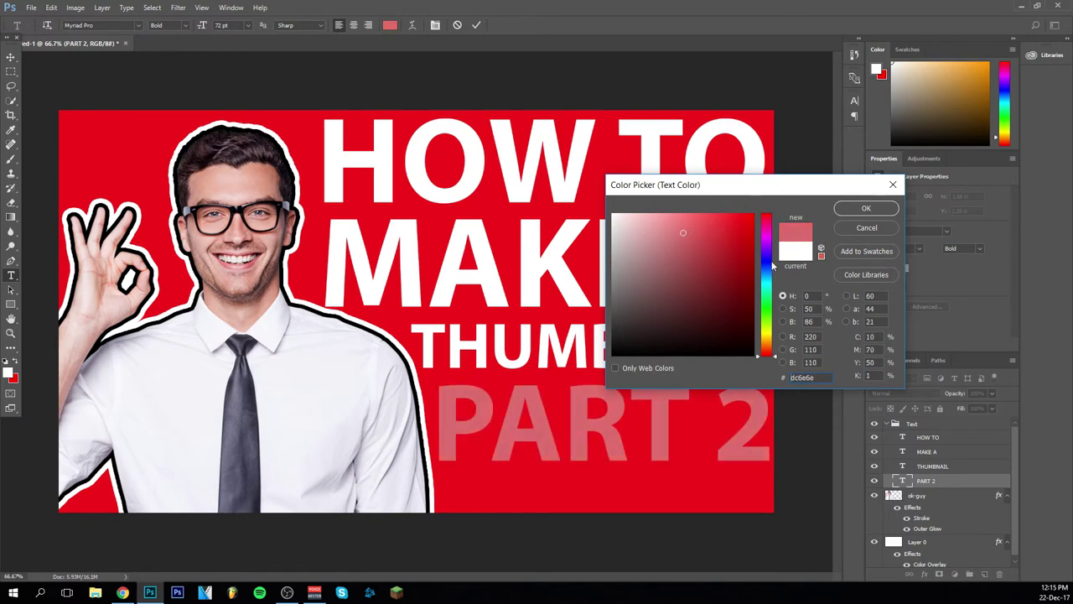
click(763, 319)
drag(721, 248, 746, 221)
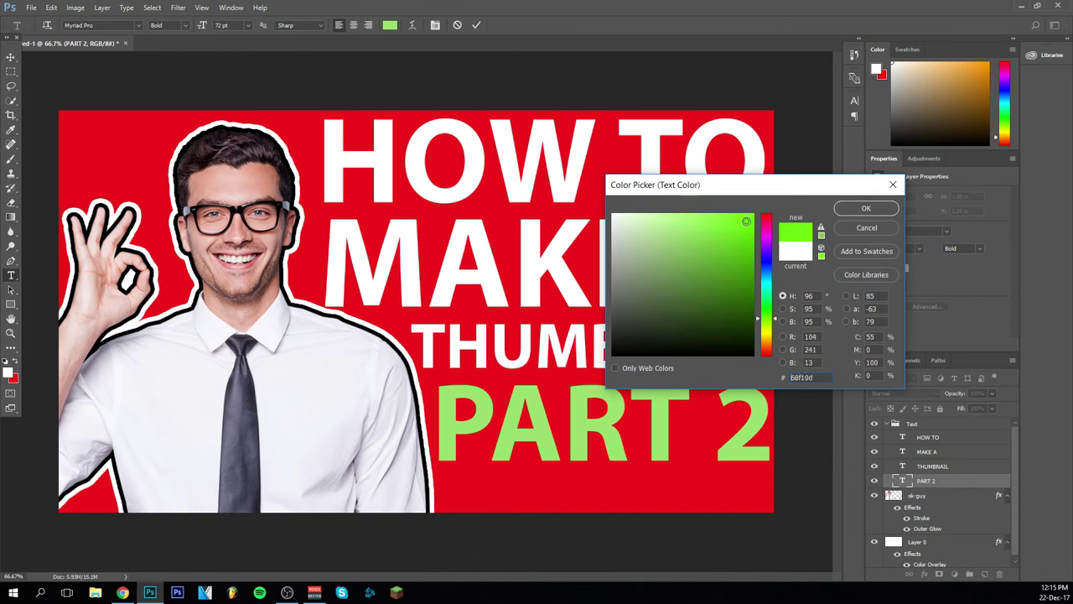
click(857, 231)
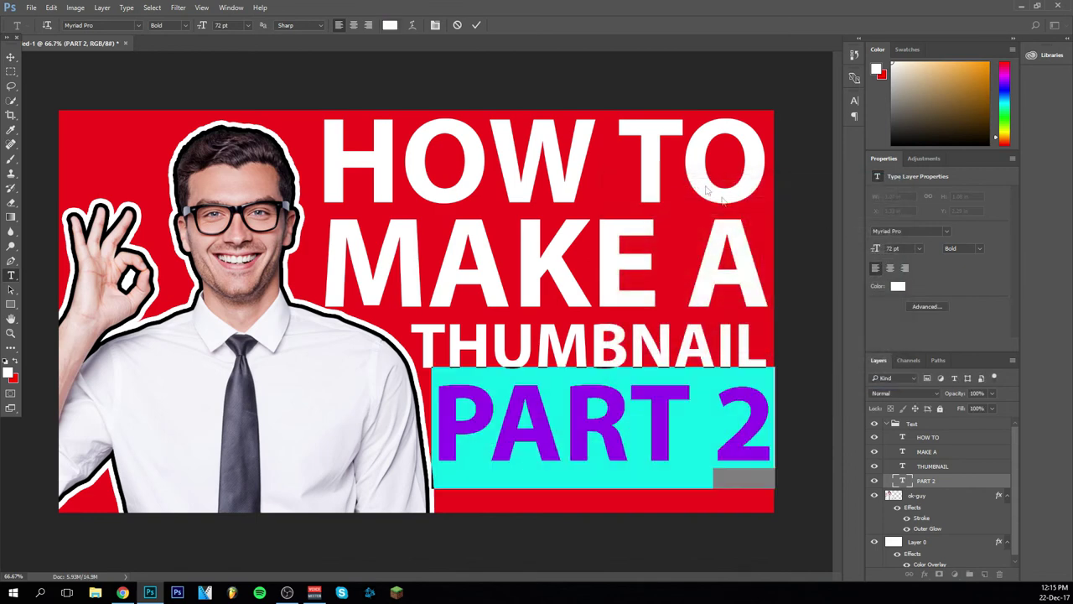
click(474, 26)
- Deselect the PART 2 layer with the Move tool and collapse the Text group
click(11, 57)
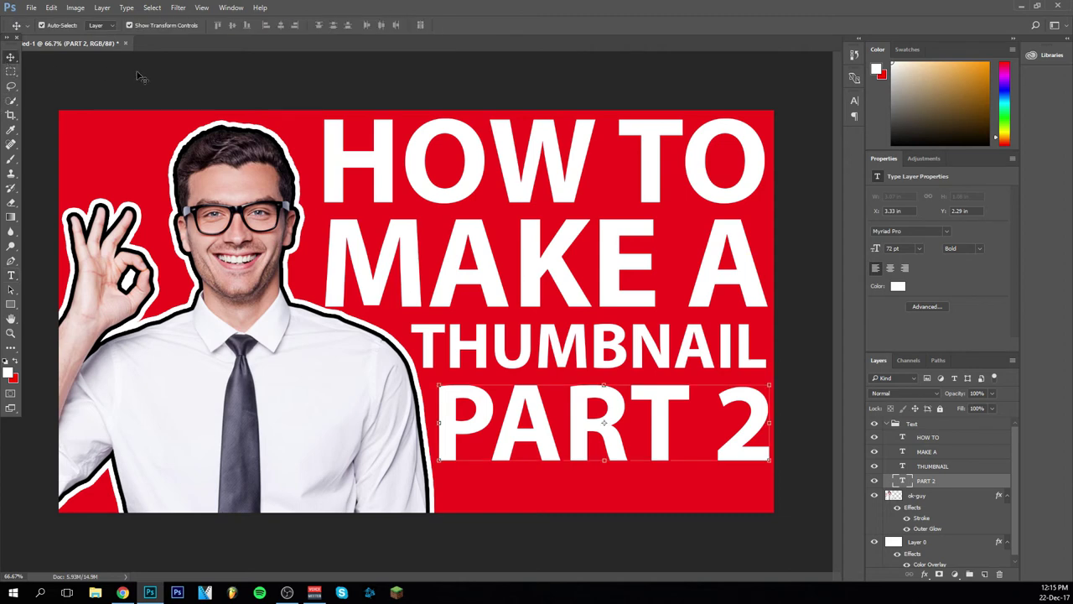
click(443, 84)
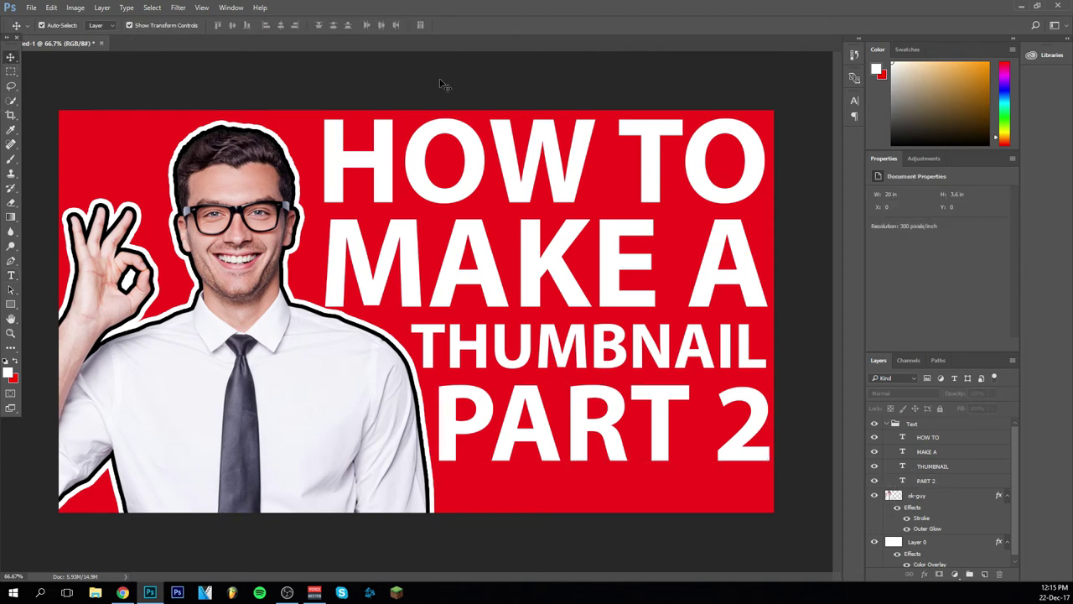
click(888, 424)
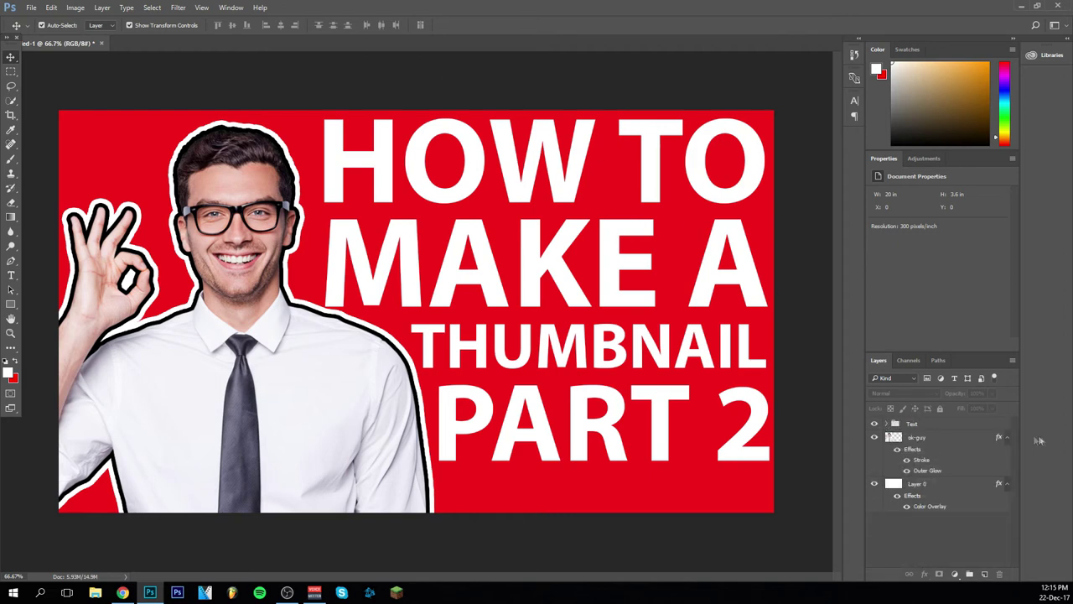